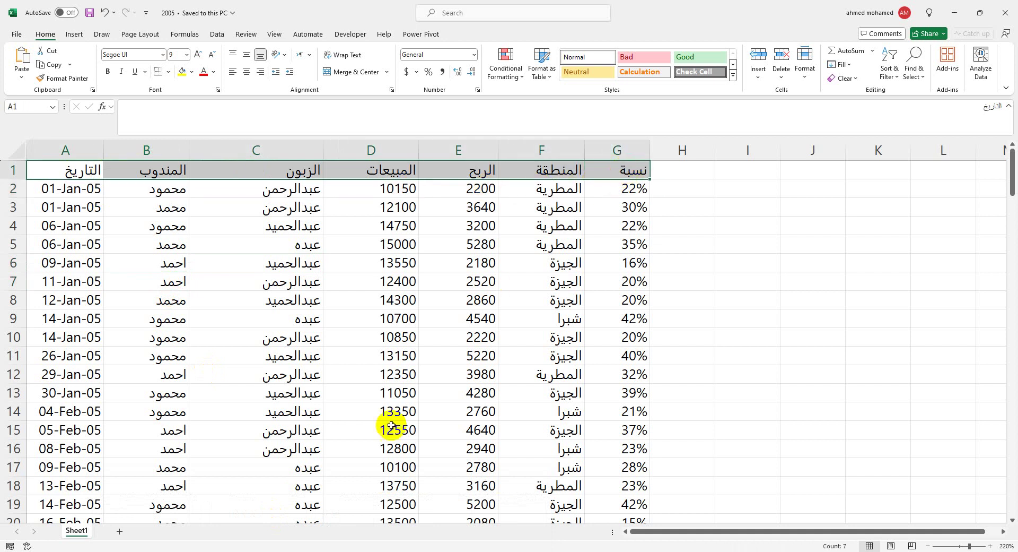
- Examine the column headers in row 1 of the 2005 workbook, from the date column across to the percentage column
drag(80, 171, 612, 172)
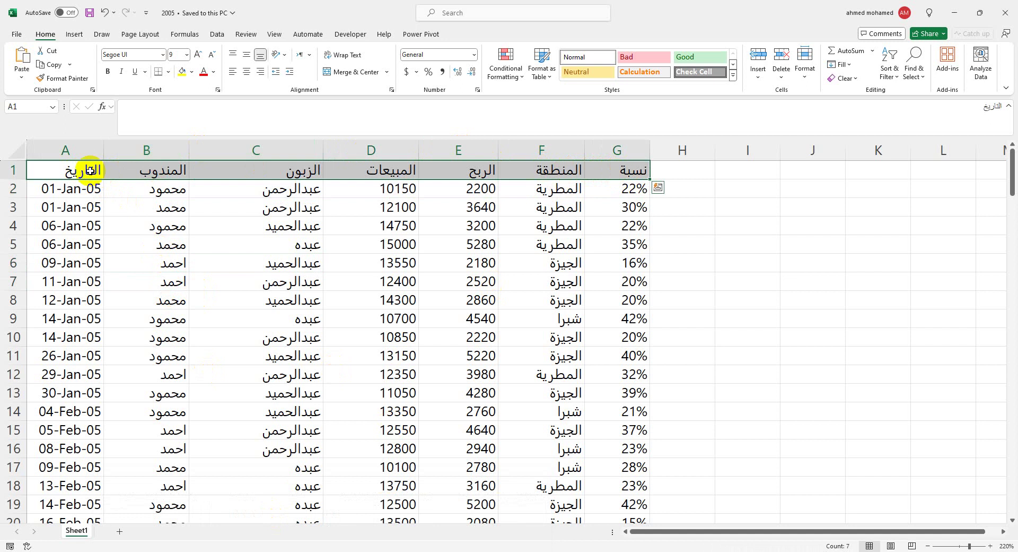
click(130, 170)
click(266, 168)
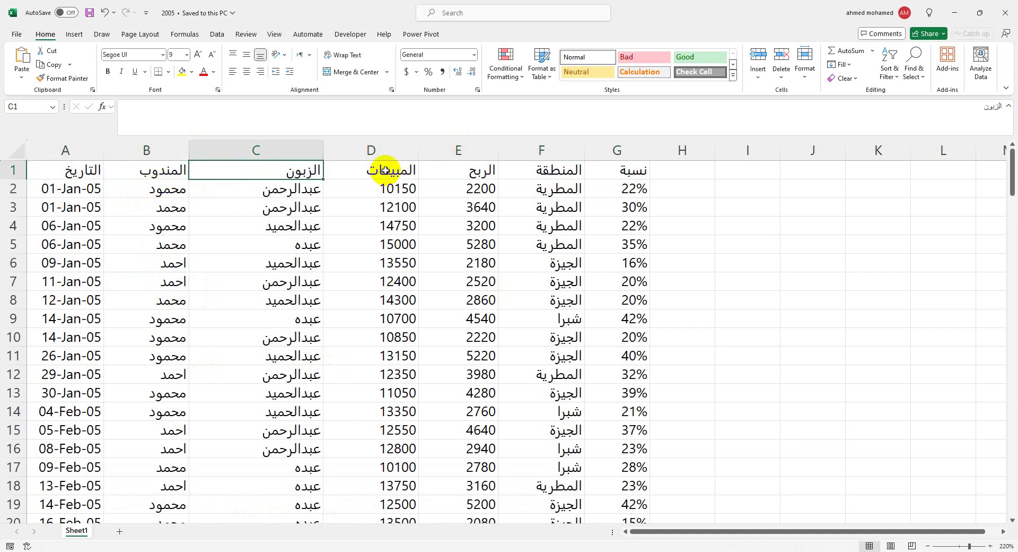
click(371, 168)
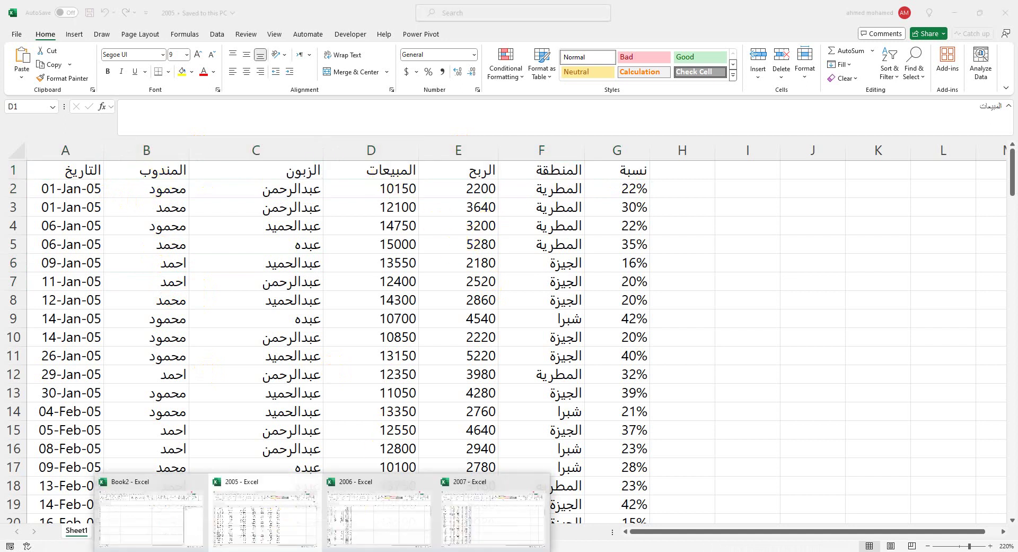
- Switch to the 2006 workbook and examine the column headers in its first row
click(365, 533)
click(230, 317)
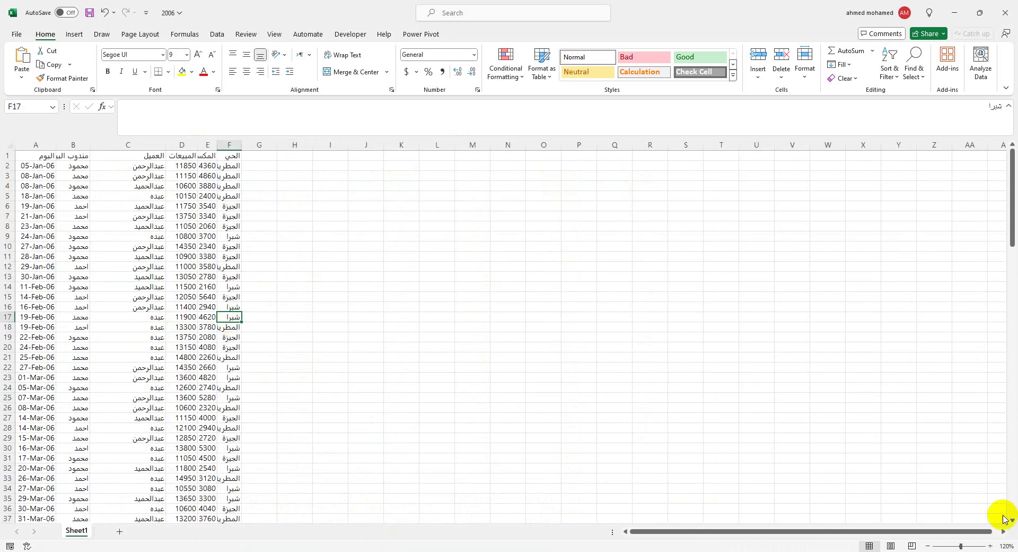
click(990, 546)
click(990, 545)
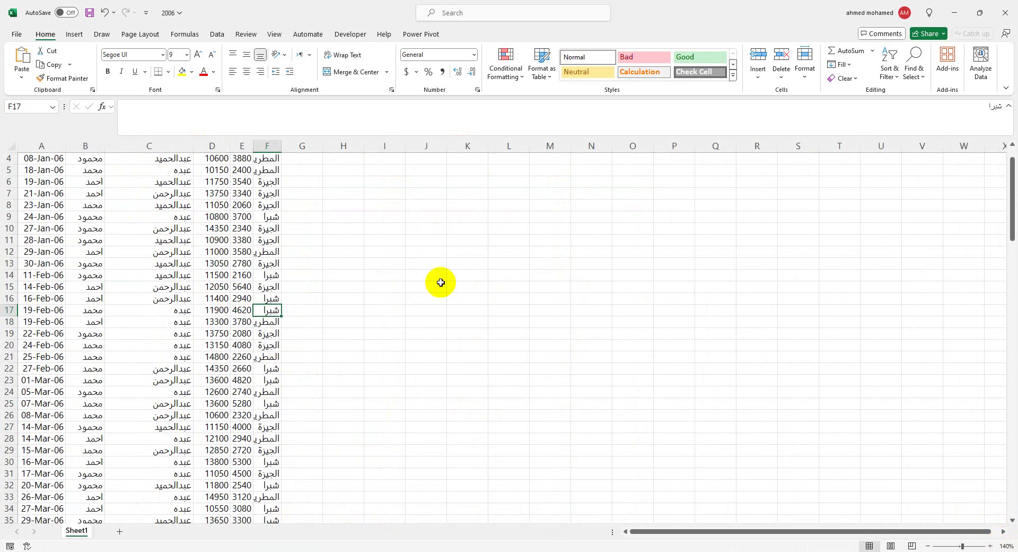
scroll(131, 217, up, 1)
click(100, 159)
click(166, 157)
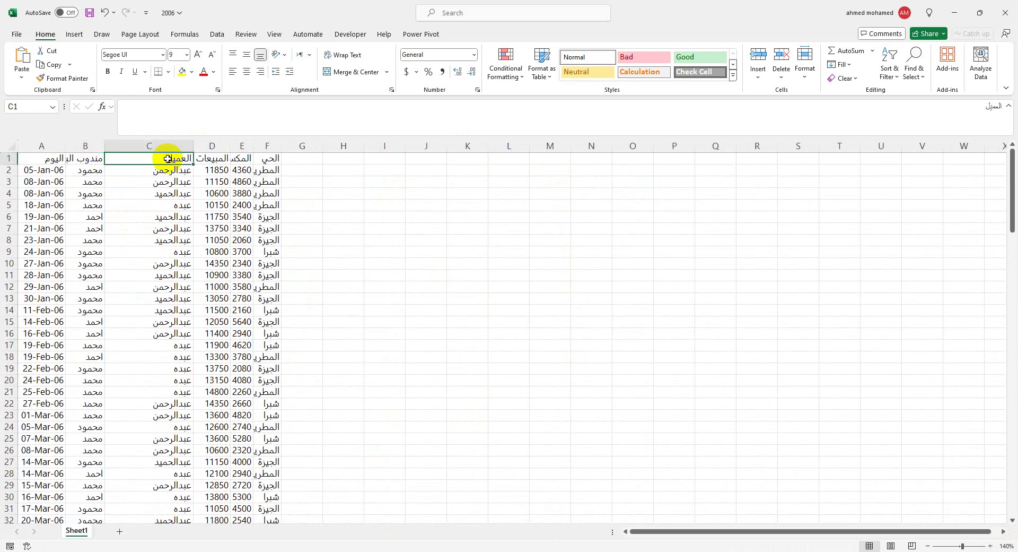
- Adjust the widths of columns B to E in the 2006 sheet so that their headers fit
drag(194, 147, 194, 147)
double_click(194, 147)
drag(106, 147, 157, 147)
mouse_move(261, 144)
mouse_down()
mouse_move(290, 149)
mouse_move(245, 143)
mouse_move(254, 147)
mouse_up()
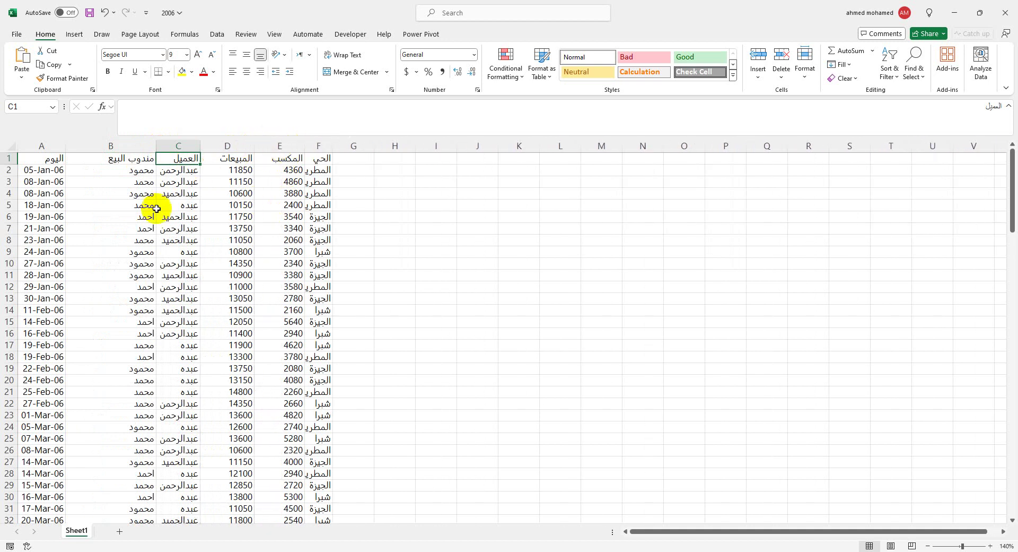
click(283, 159)
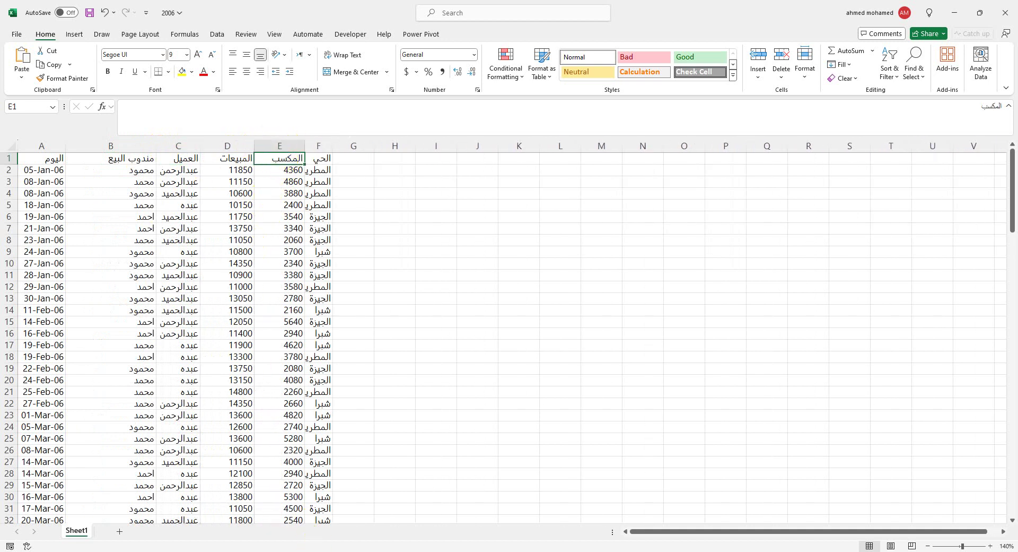
- Switch to the 2007 workbook and examine its header row, including the profit and salesman headers
mouse_move(322, 551)
click(383, 528)
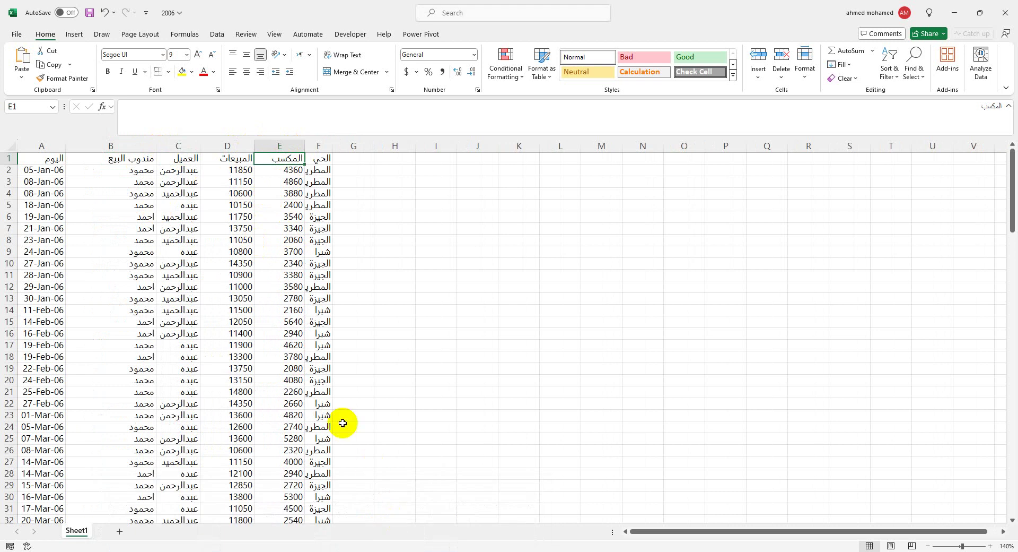
click(471, 520)
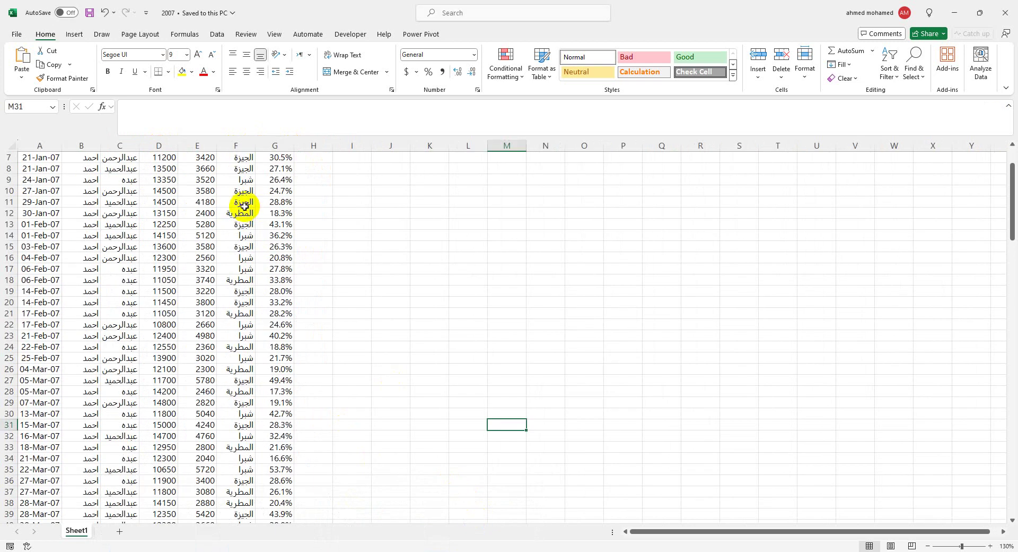
click(211, 158)
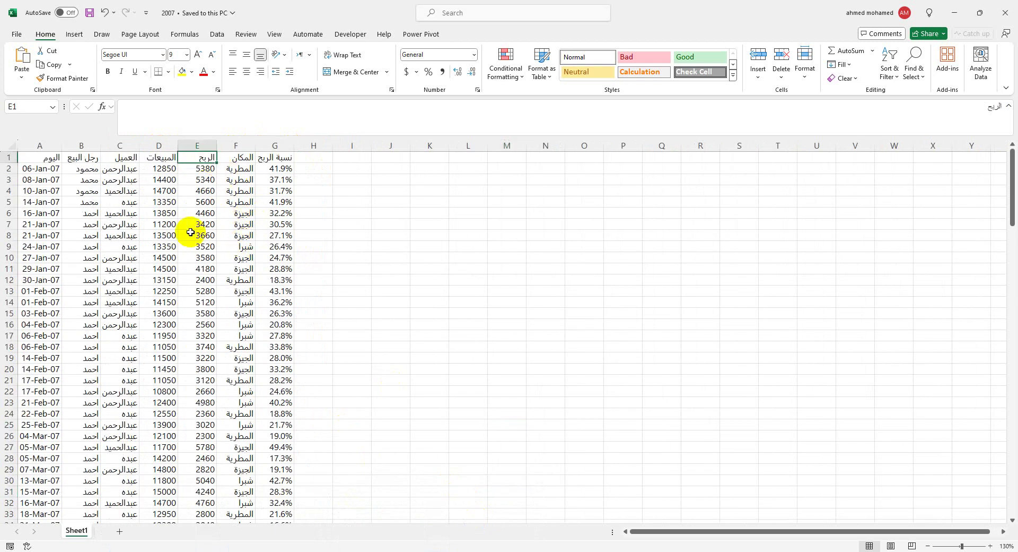
click(78, 155)
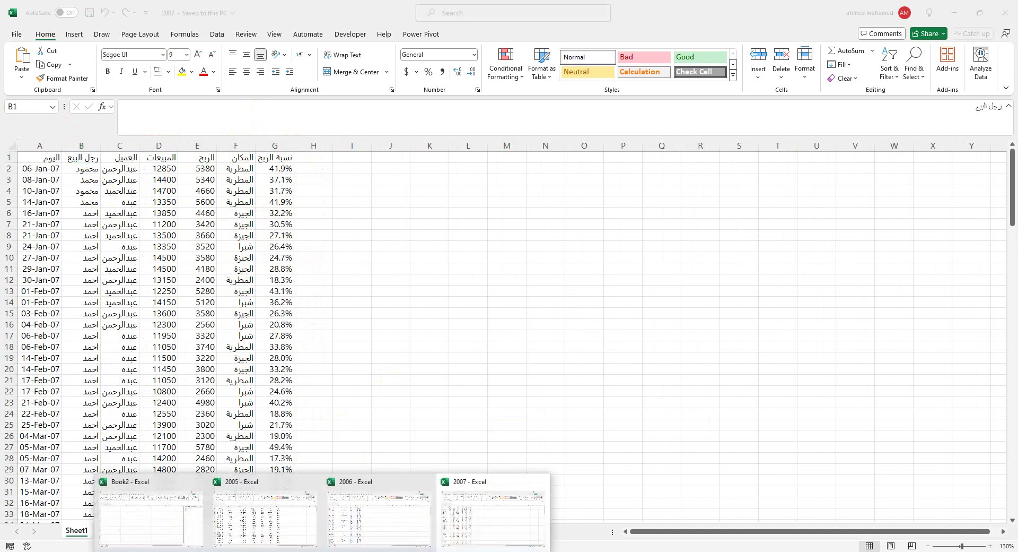
- Return to the 2005 workbook and its salesman header, and compare its headings with the 2006 workbook
click(283, 515)
click(154, 171)
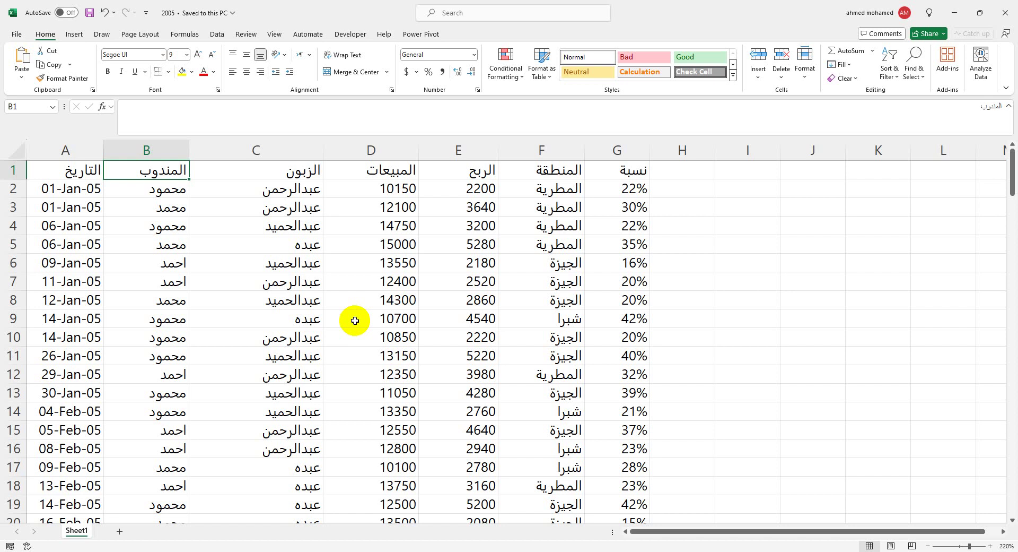
click(297, 549)
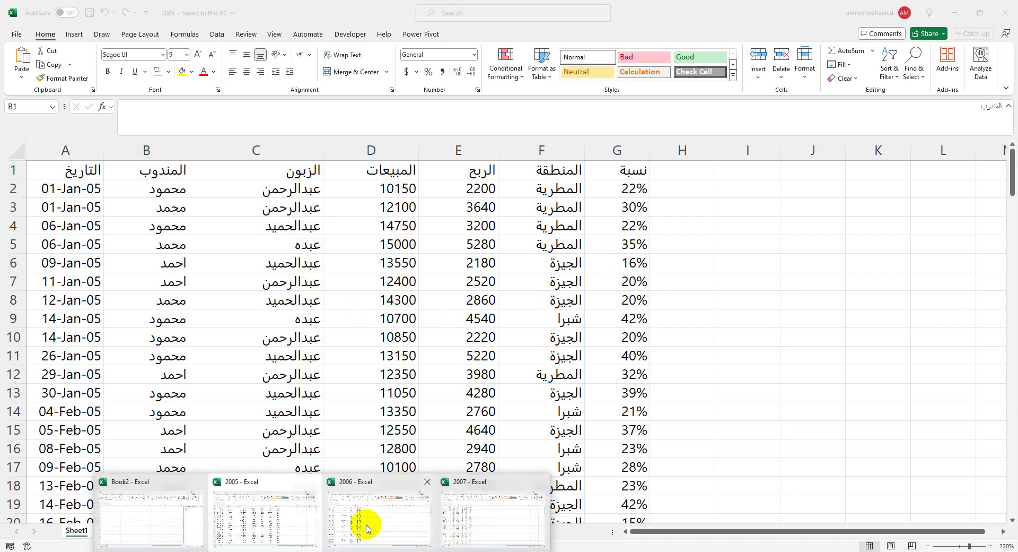
click(292, 521)
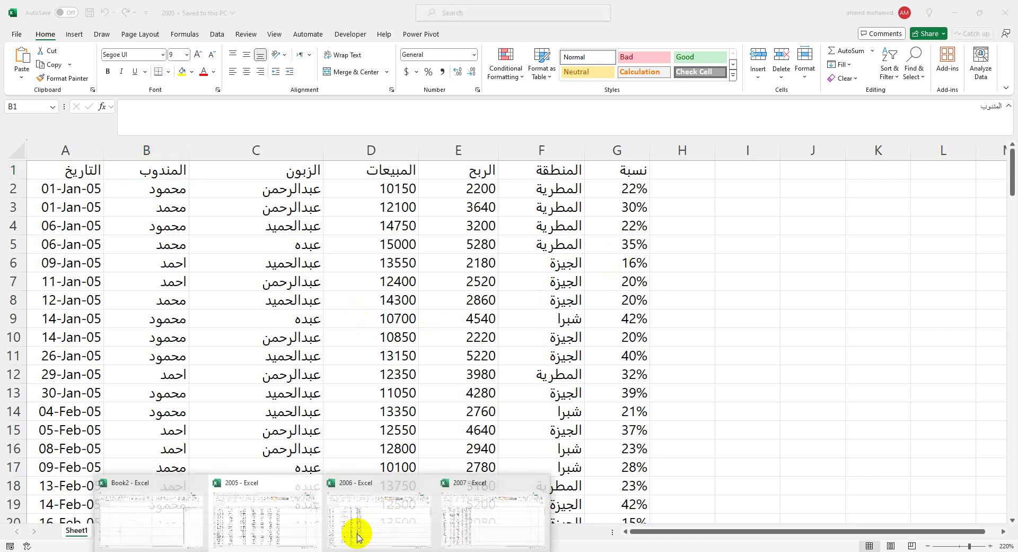
click(357, 533)
click(310, 307)
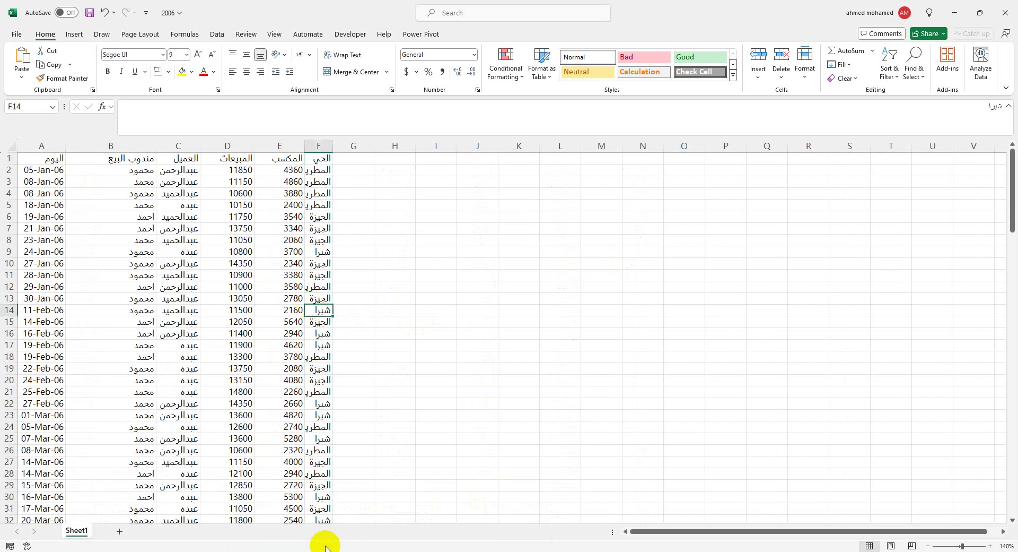
mouse_move(322, 551)
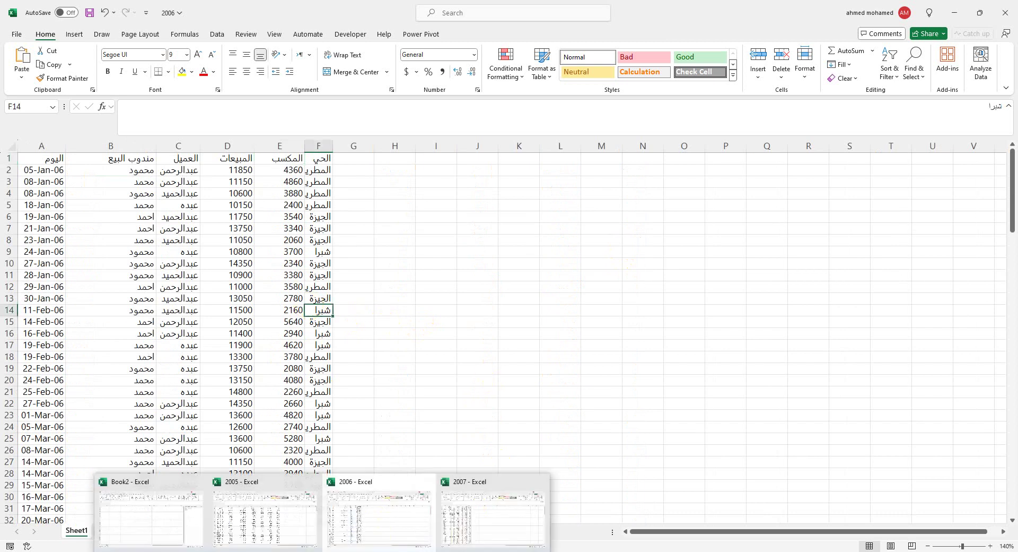
- Switch to Book2, import the Data folder from the Desktop as a data source, and open its file list in Power Query Editor for transformation
click(141, 514)
click(345, 345)
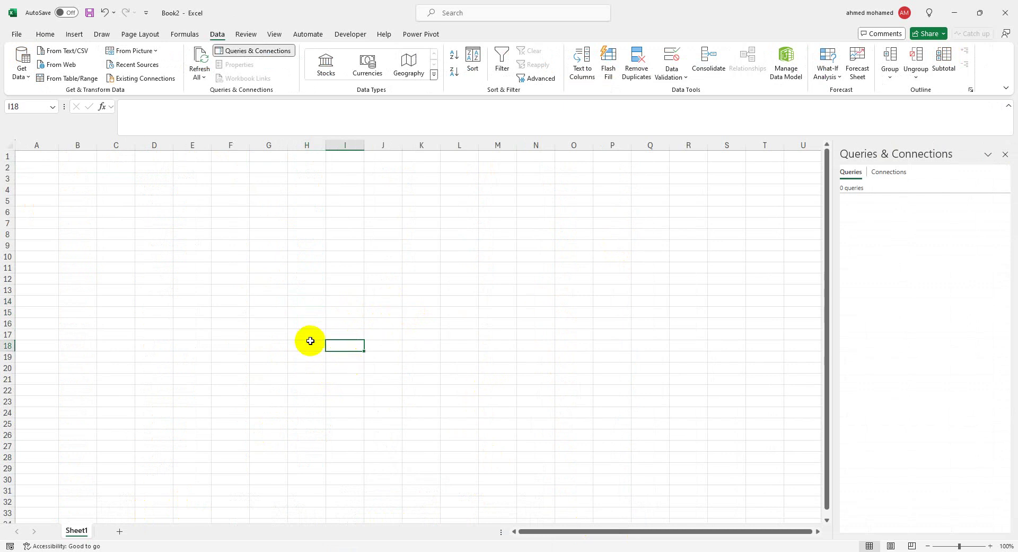
click(21, 73)
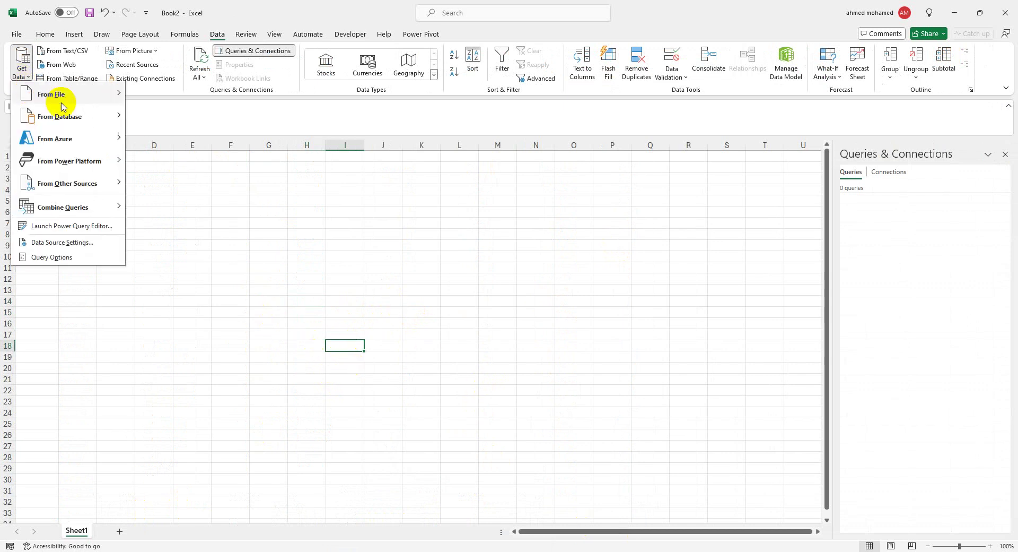
mouse_move(86, 93)
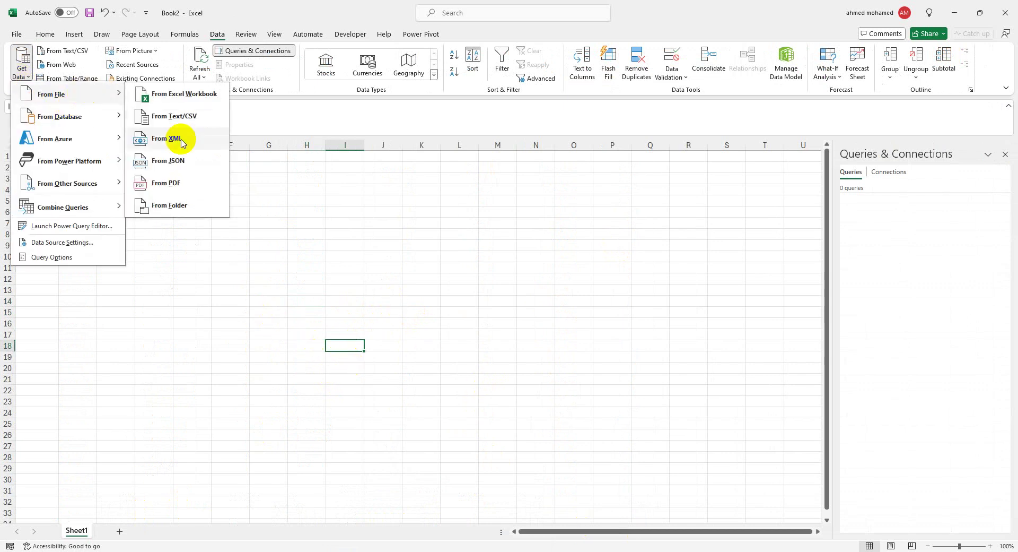
click(183, 213)
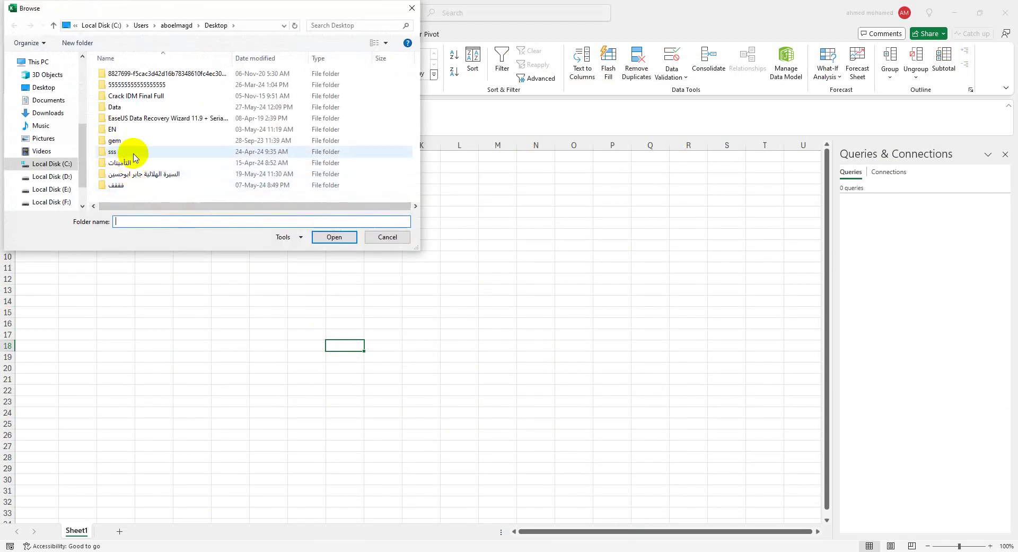
scroll(45, 121, up, 2)
scroll(46, 106, up, 3)
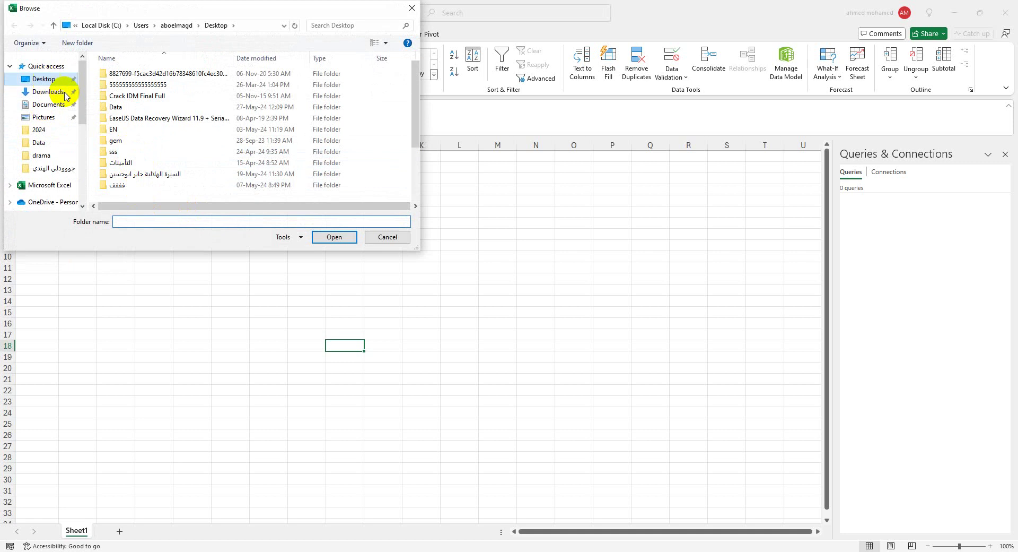
click(43, 79)
click(141, 111)
click(334, 237)
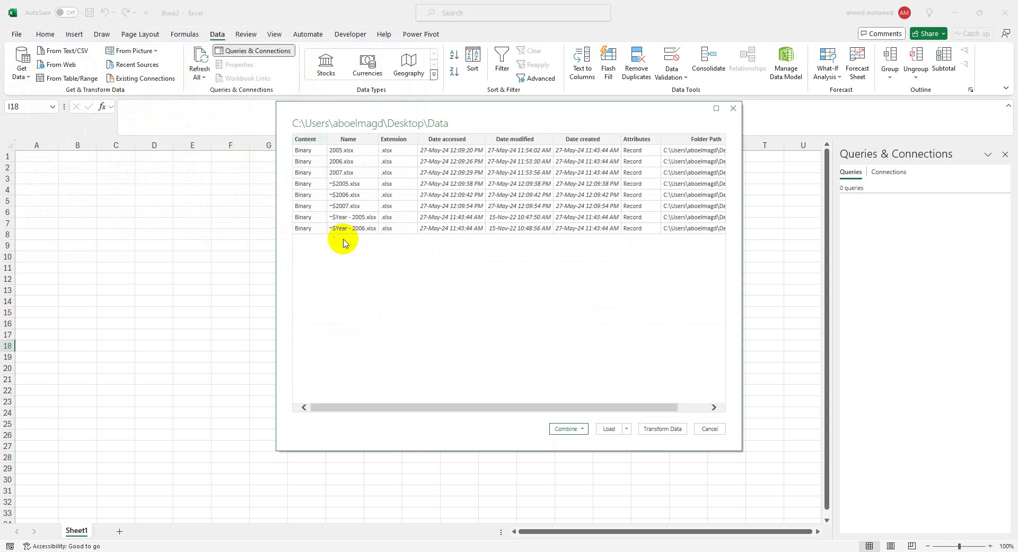
click(663, 428)
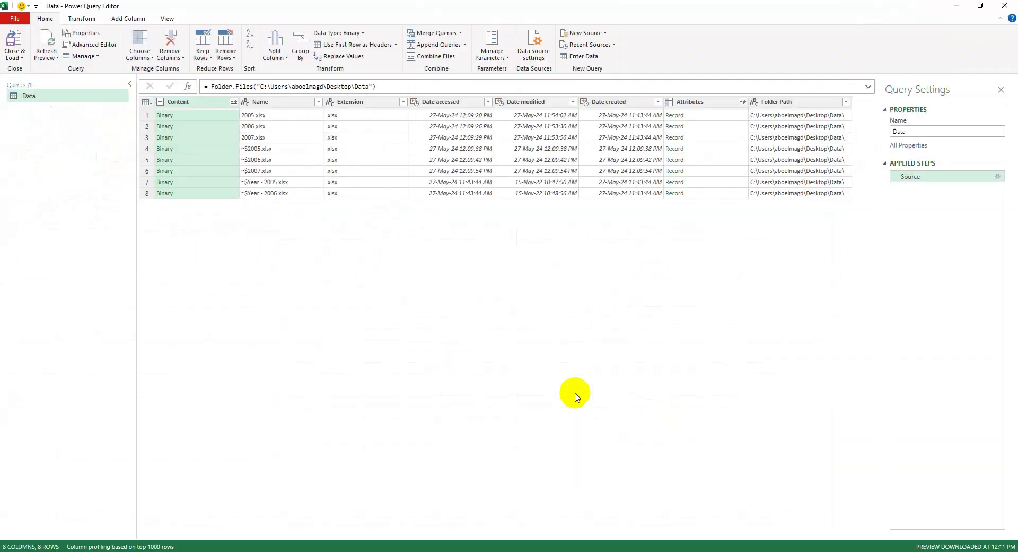
- Filter the Name column to keep only files whose name does not contain "~"
click(279, 102)
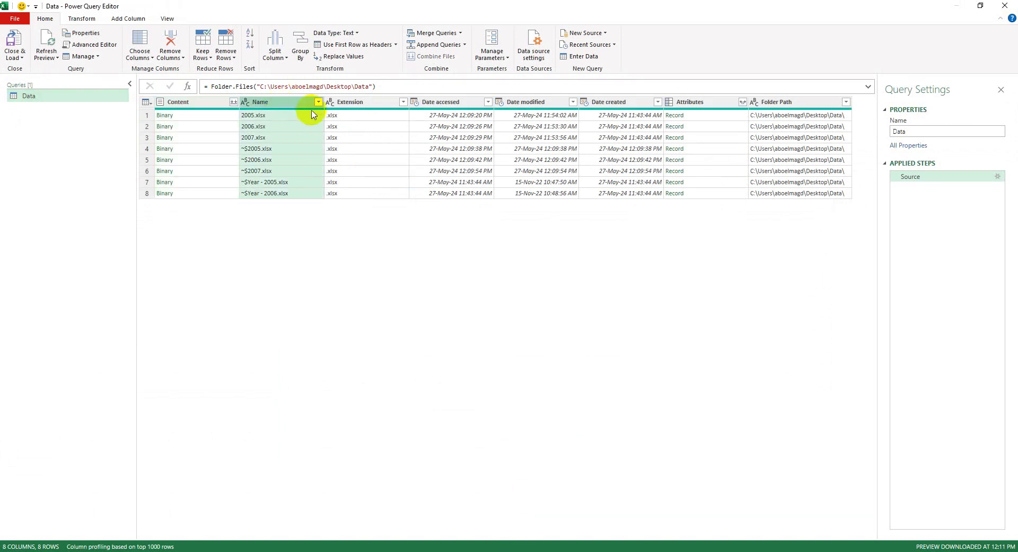
click(246, 162)
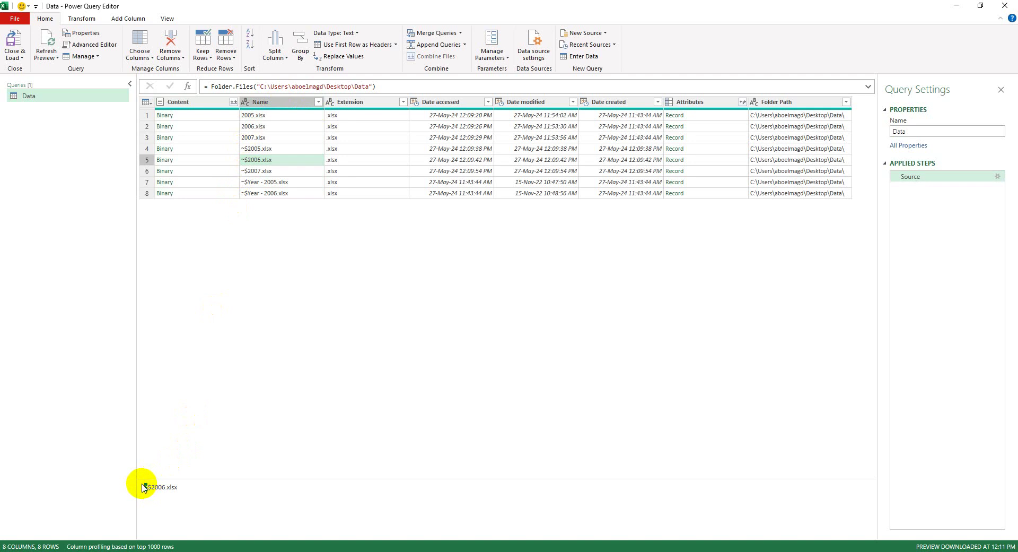
click(294, 102)
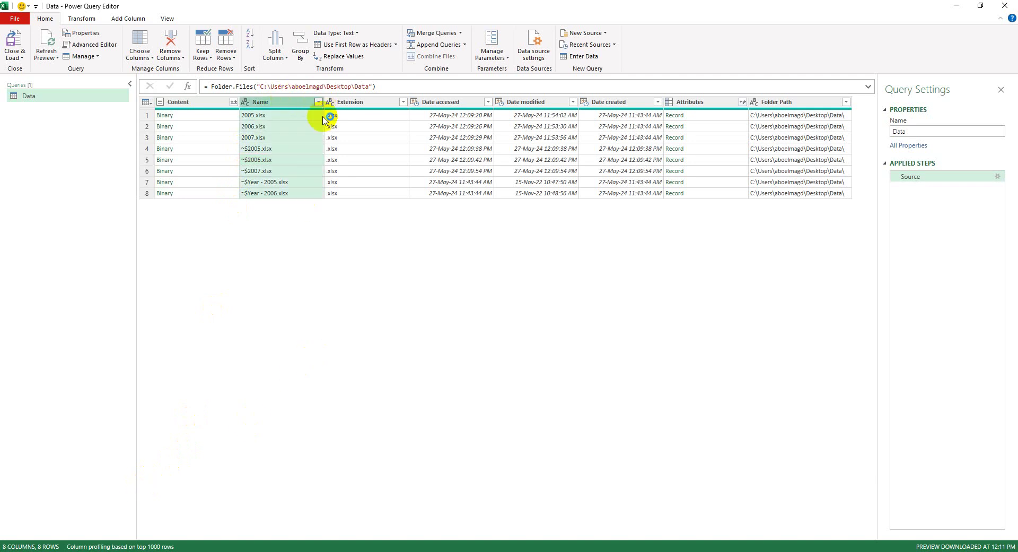
click(318, 102)
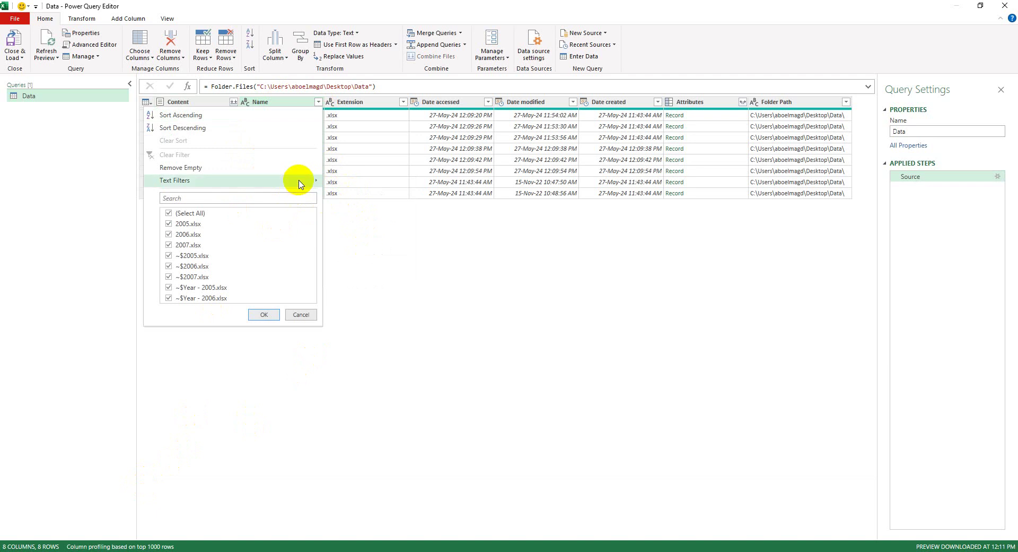
mouse_move(300, 181)
click(372, 275)
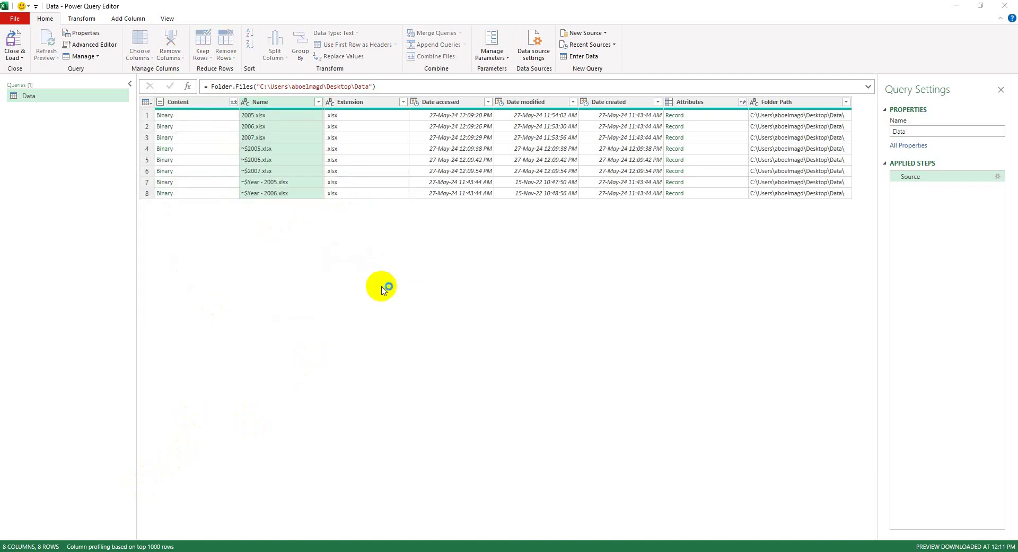
click(470, 276)
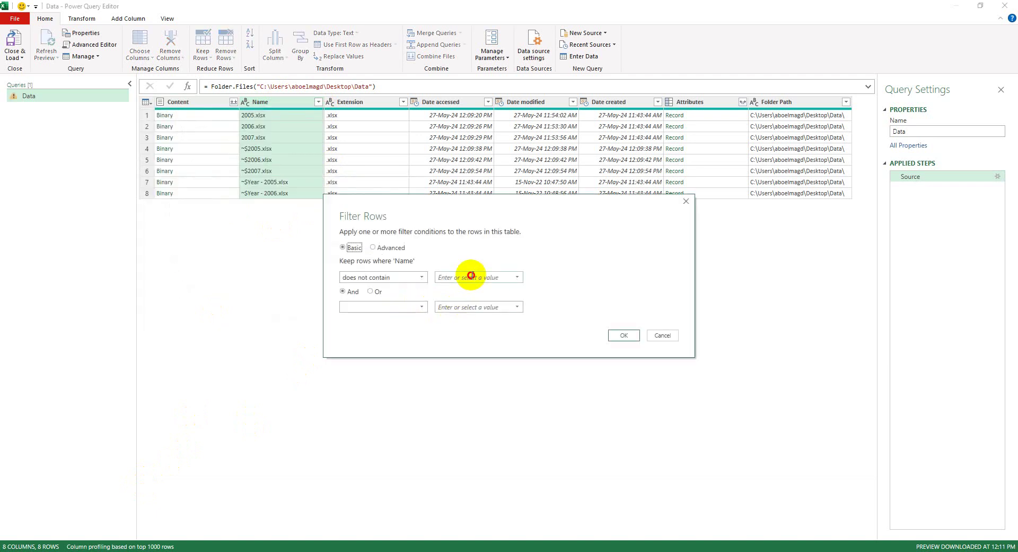
text(~)
click(624, 335)
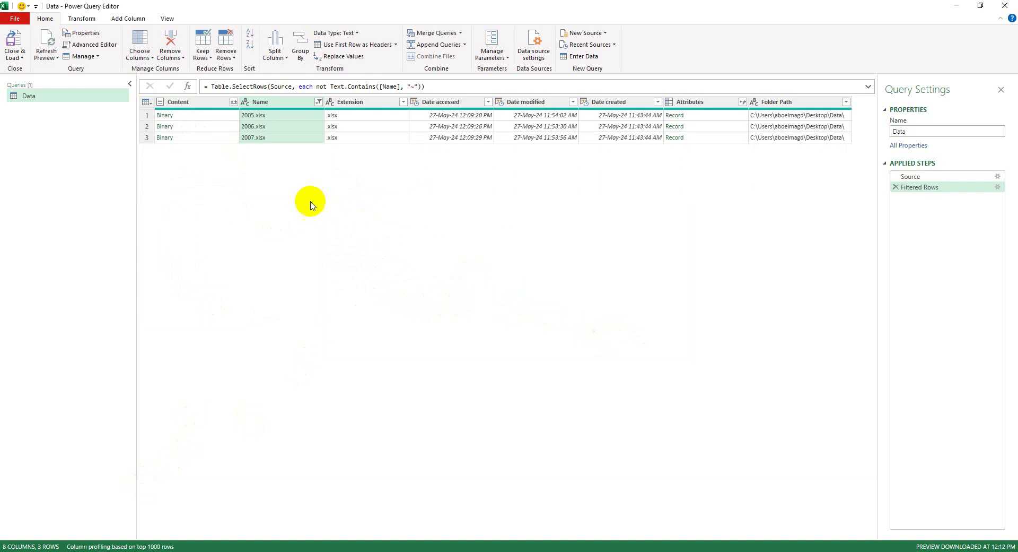
- Add a custom column named Custom with the formula Excel.Workbook([Content],true)
click(195, 105)
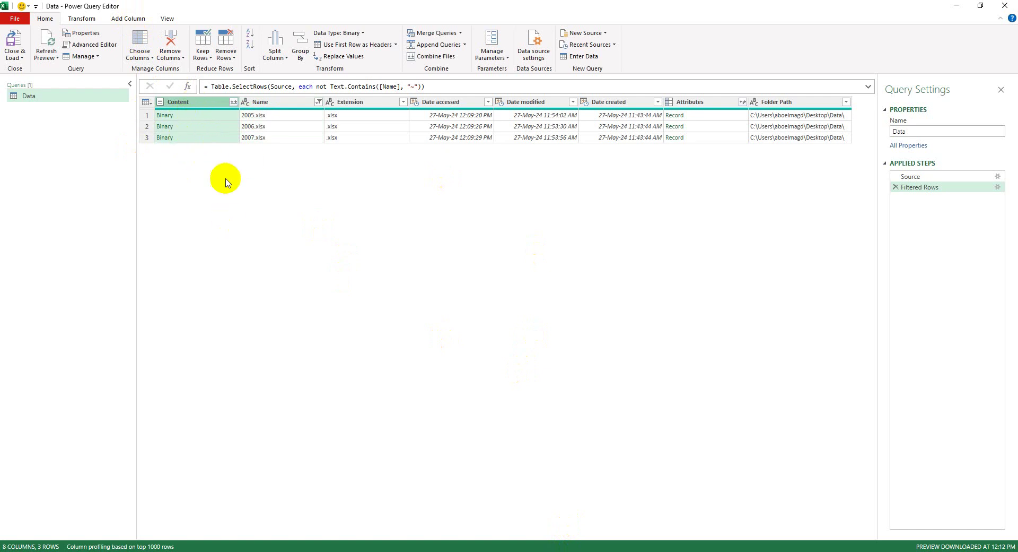
click(130, 18)
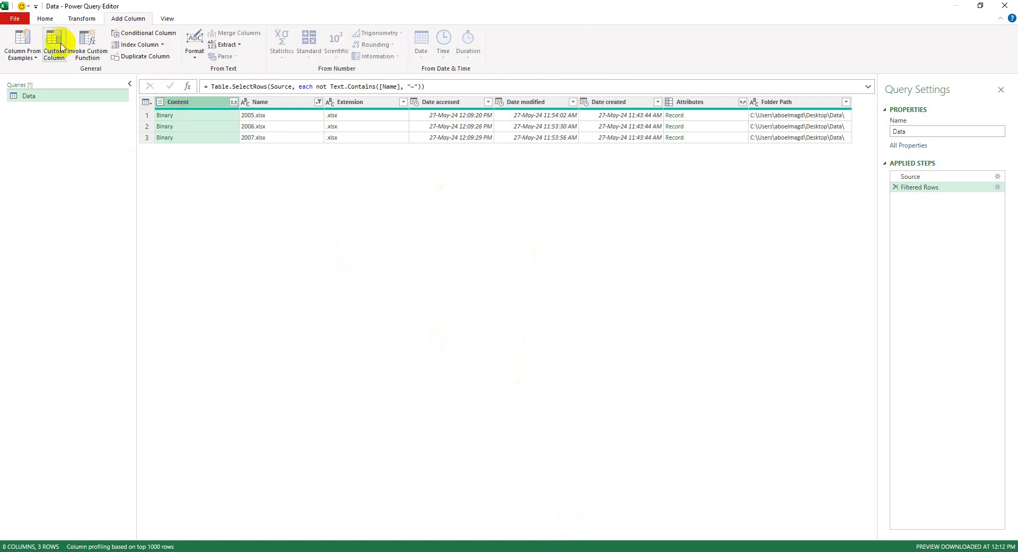
click(60, 47)
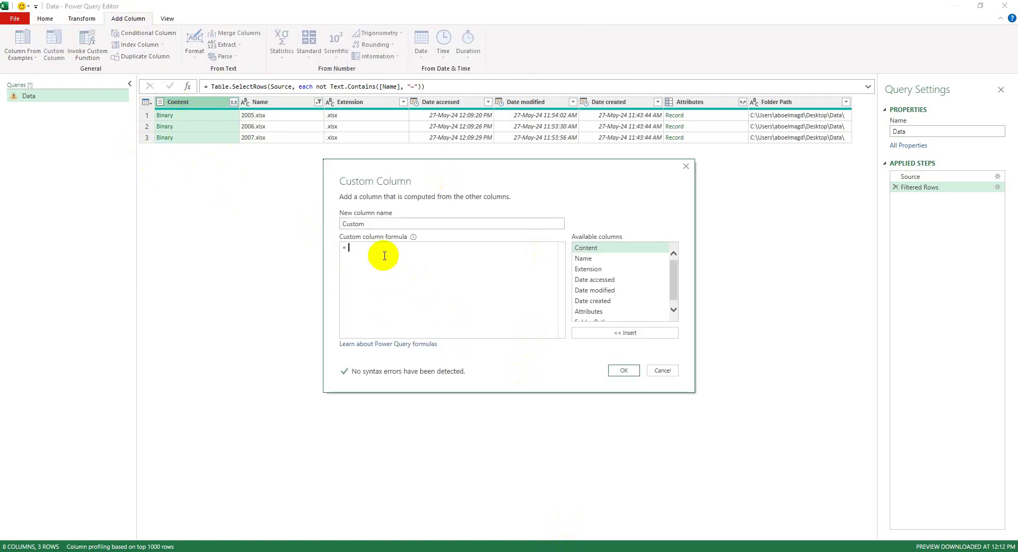
text(ex)
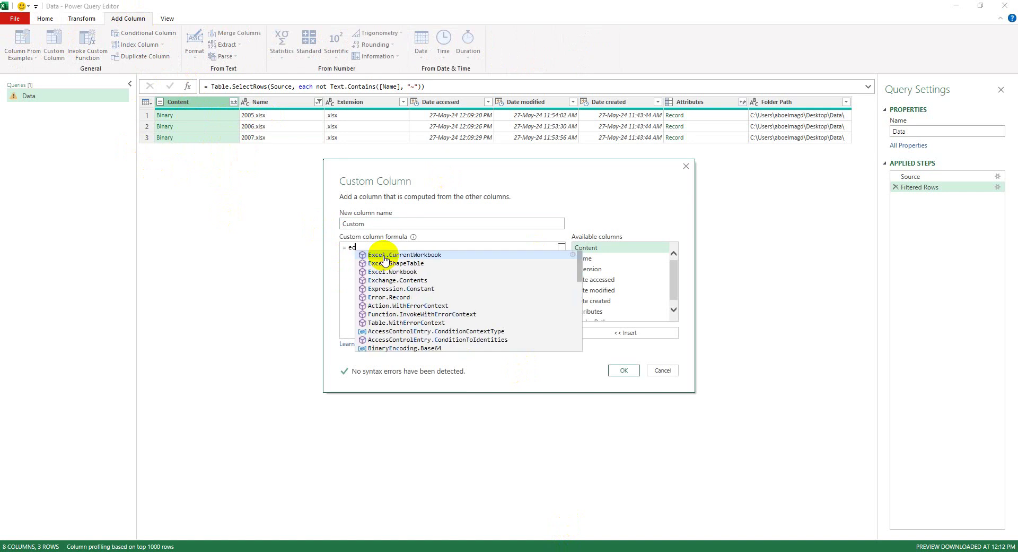
key(Down)
key(Down)
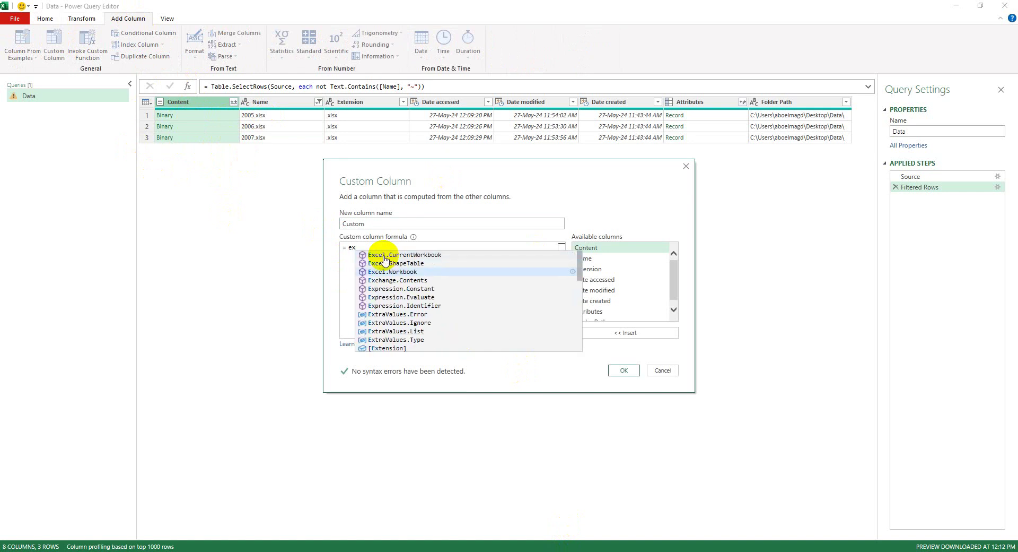
key(Tab)
text(()
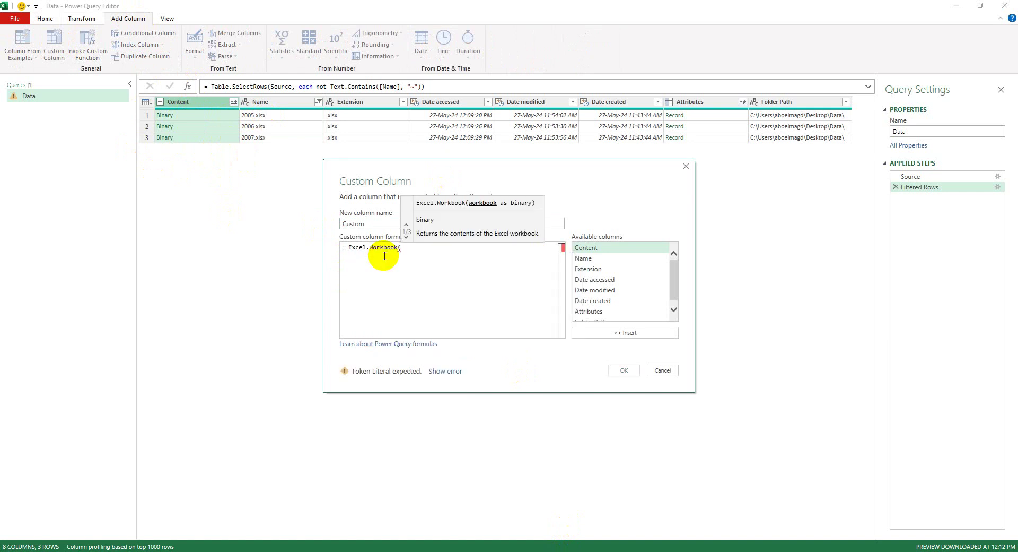
double_click(606, 251)
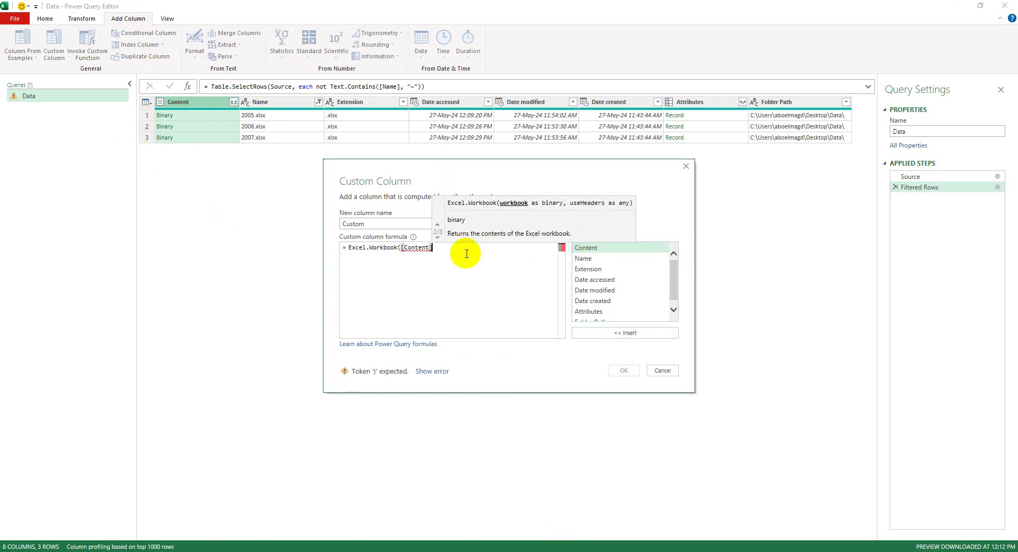
text(,t)
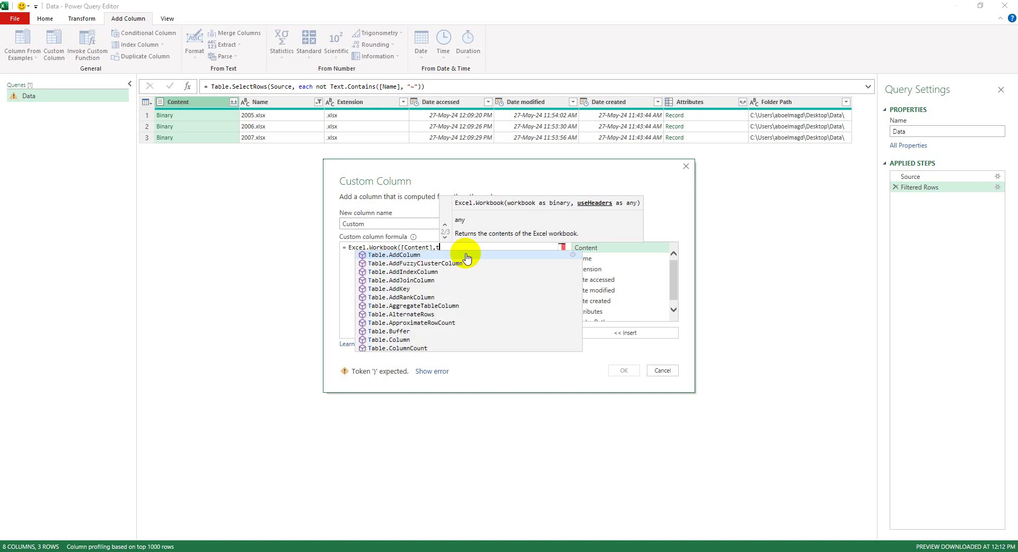
text(rue)
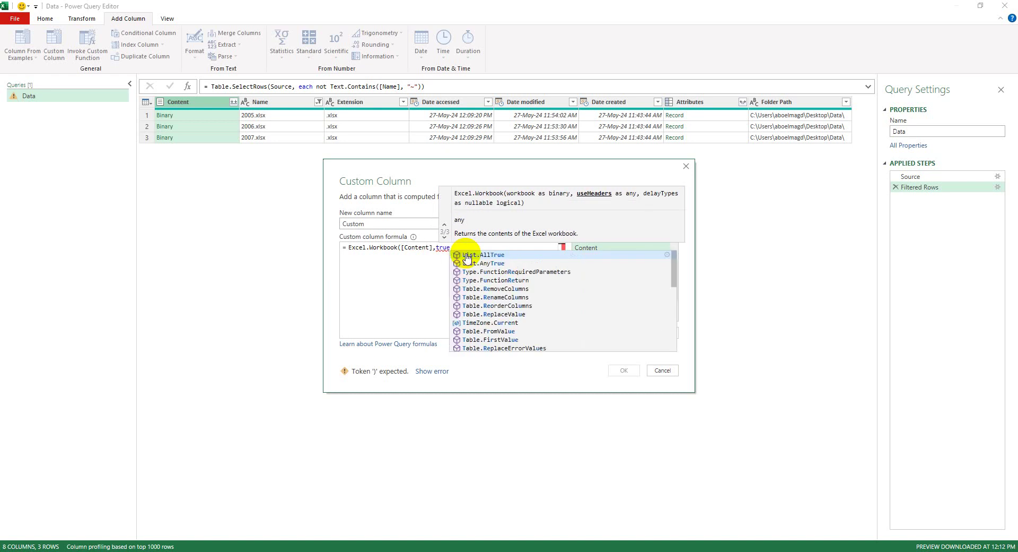
text())
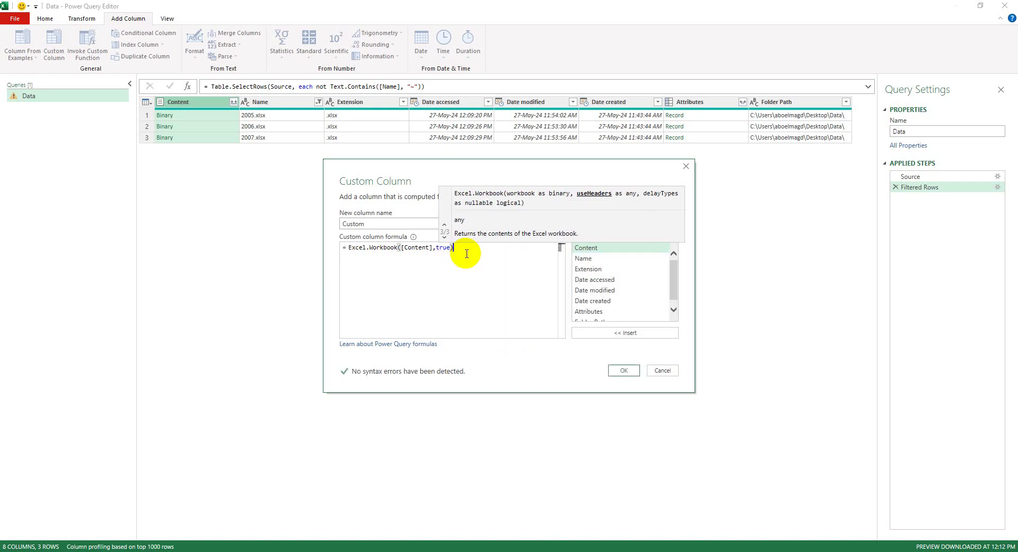
click(624, 369)
- Preview the first row's table in the Custom column and remove all other columns
click(812, 115)
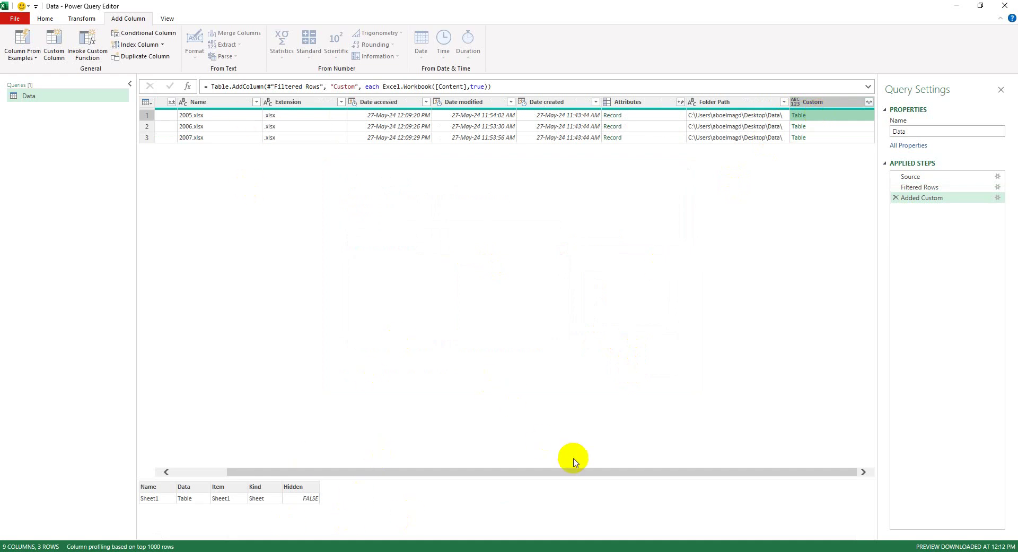
right_click(829, 102)
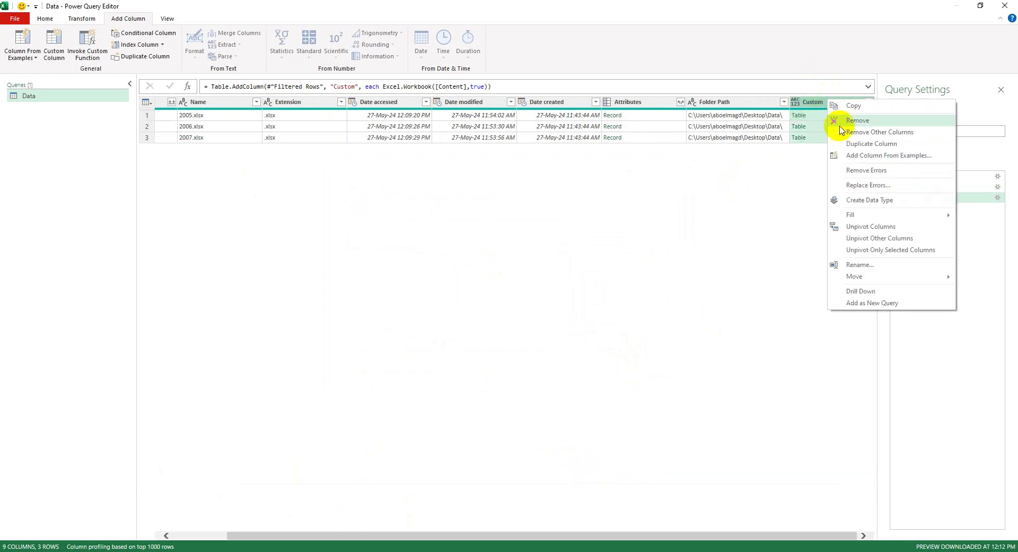
click(867, 132)
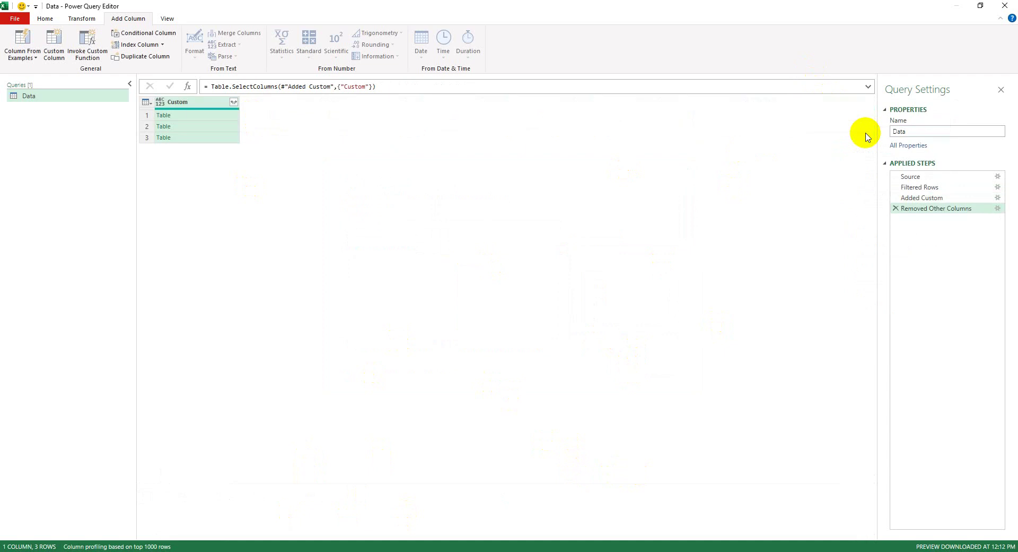
- Expand the Custom column into only its Name and Data columns, without the original column name as prefix
click(234, 102)
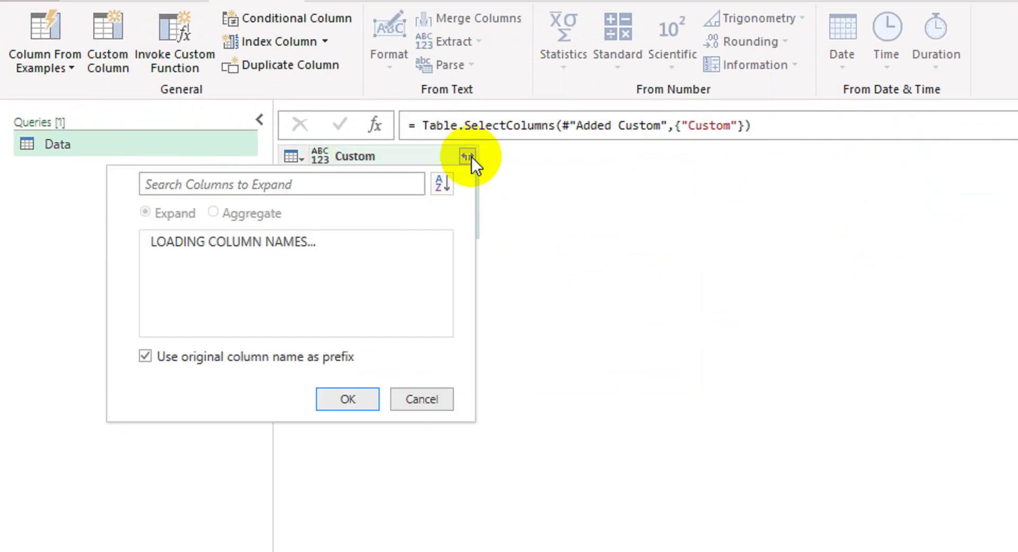
click(219, 380)
click(416, 412)
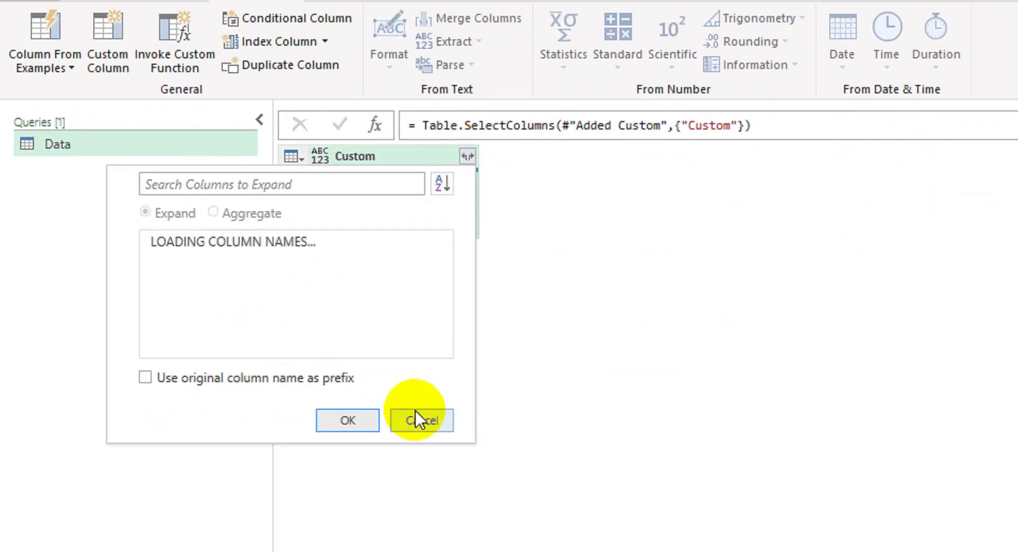
click(228, 238)
click(185, 285)
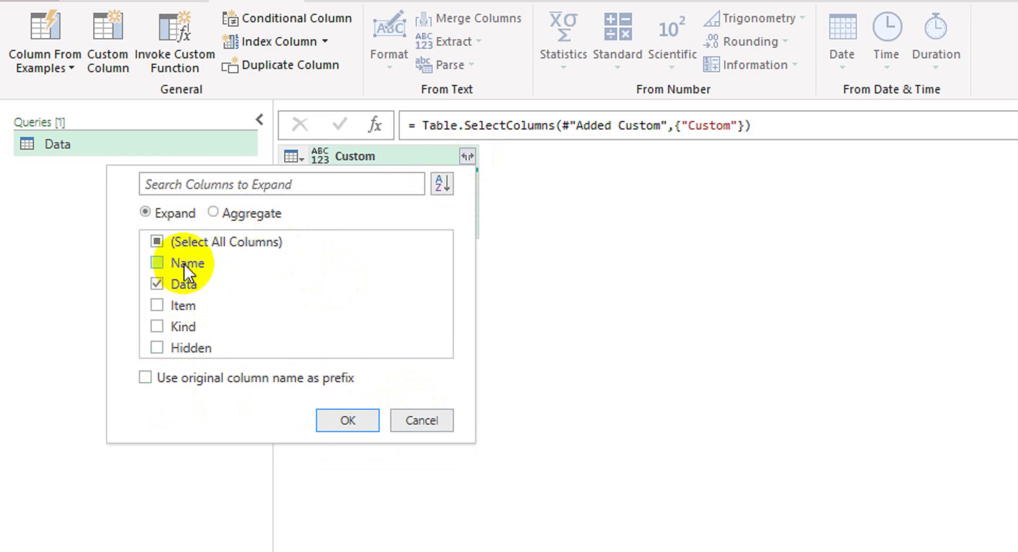
click(184, 263)
click(348, 420)
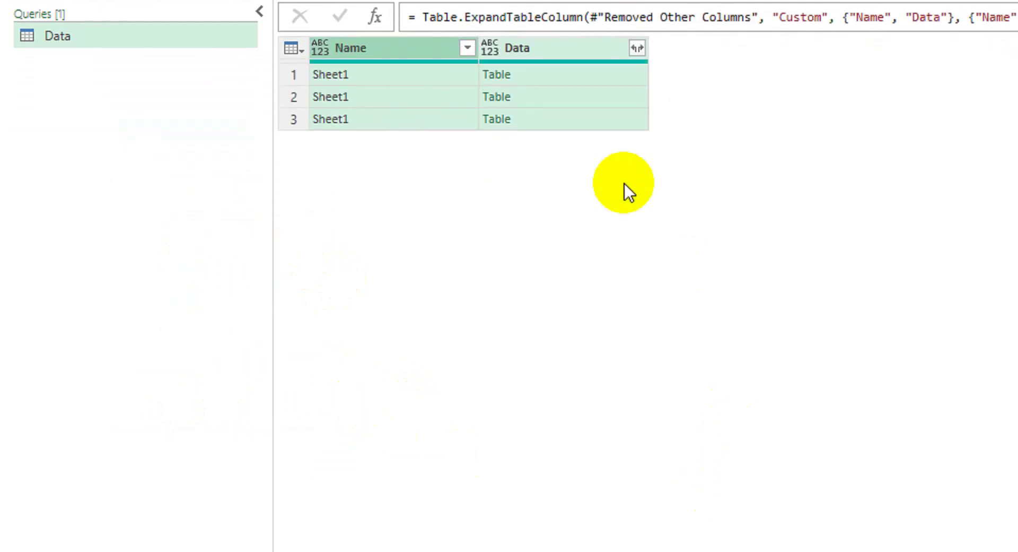
- Preview each of the three tables in the Data column and expand it into all its columns without a prefix
click(543, 75)
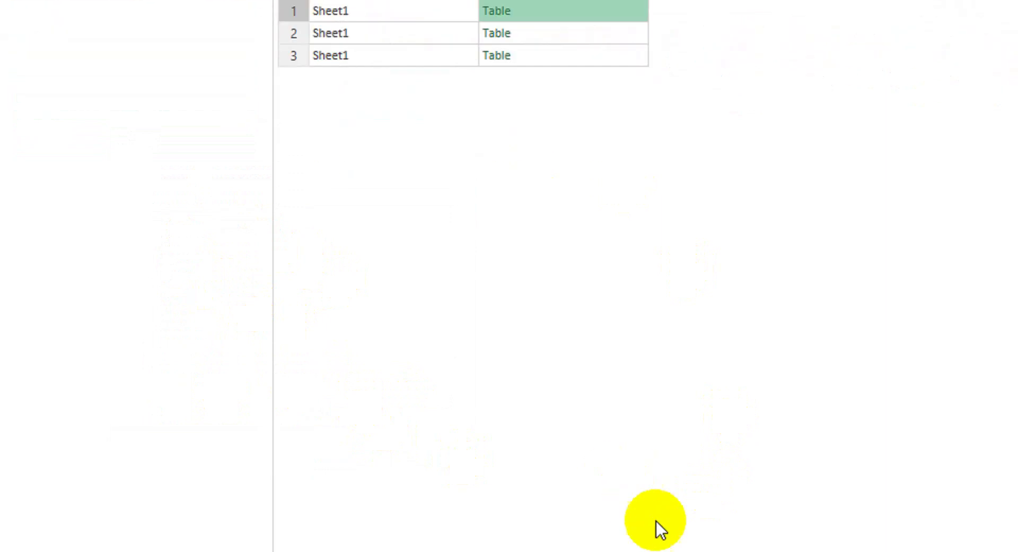
drag(365, 479, 370, 233)
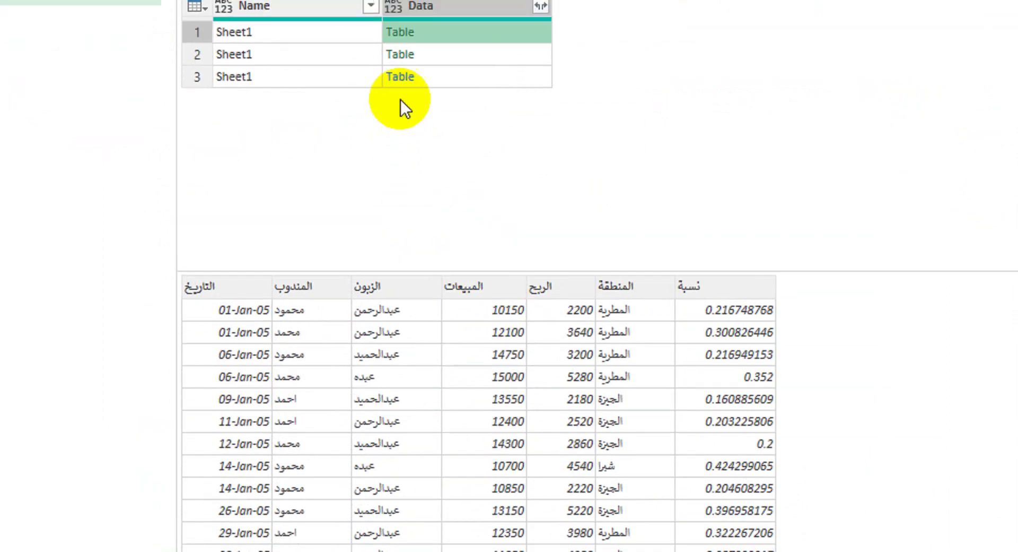
click(430, 25)
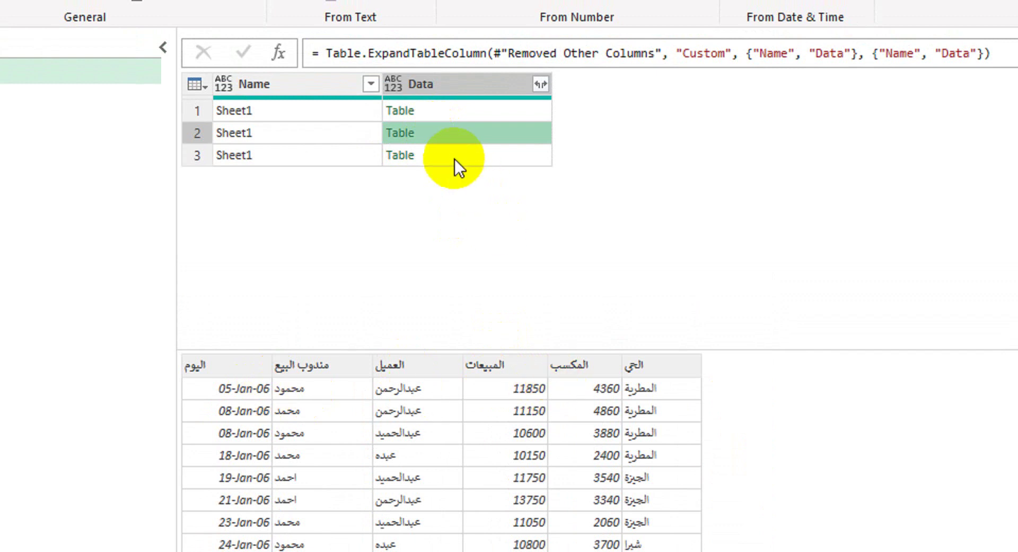
click(455, 156)
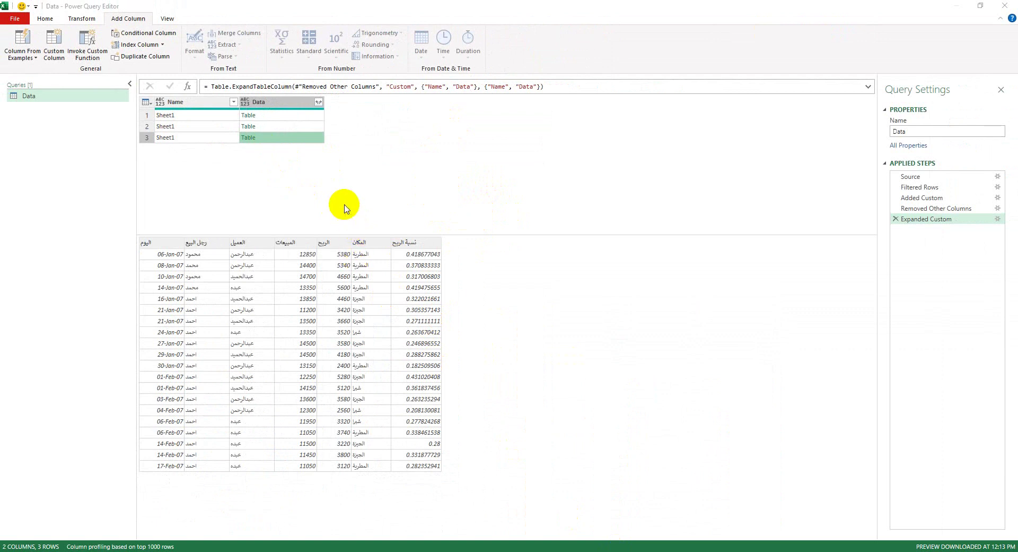
click(319, 101)
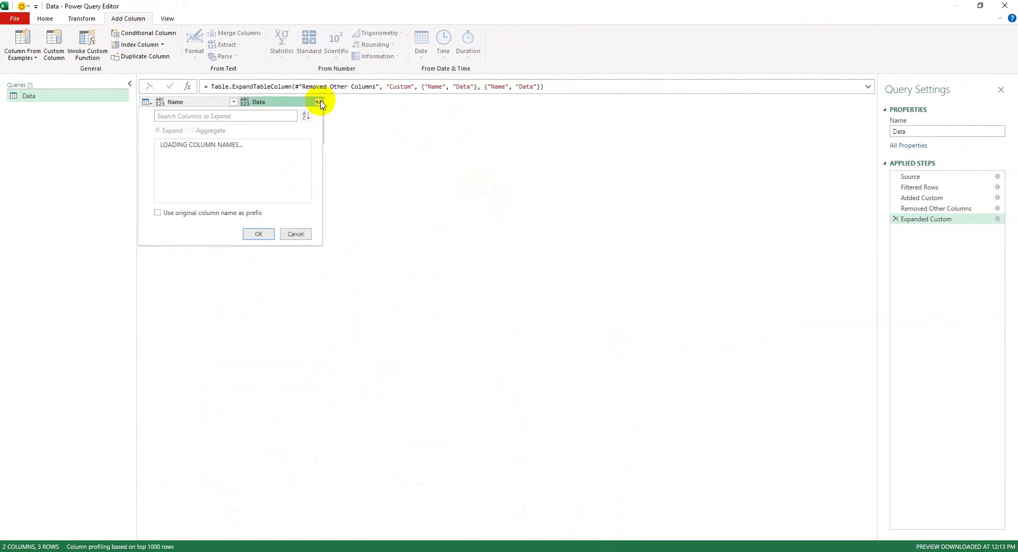
click(292, 306)
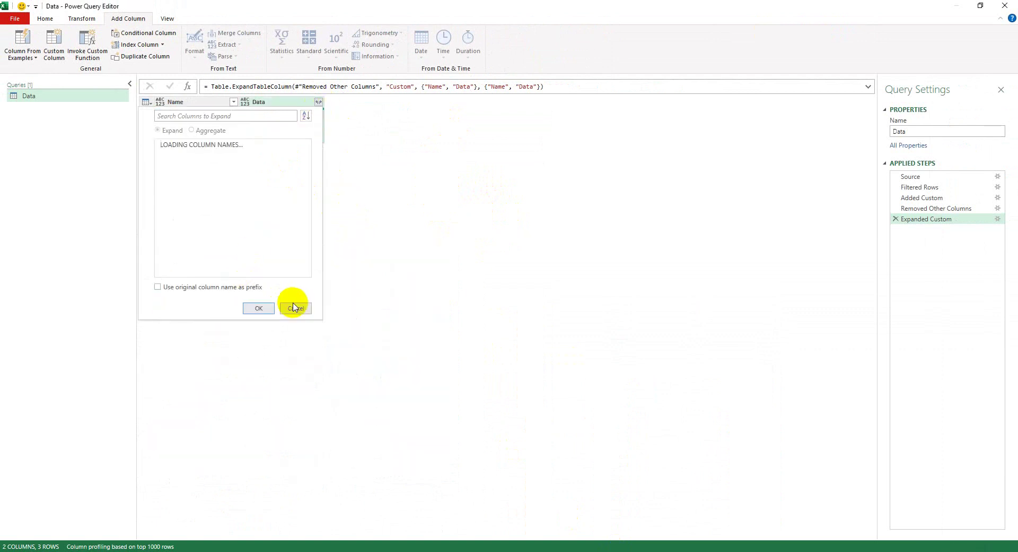
click(259, 340)
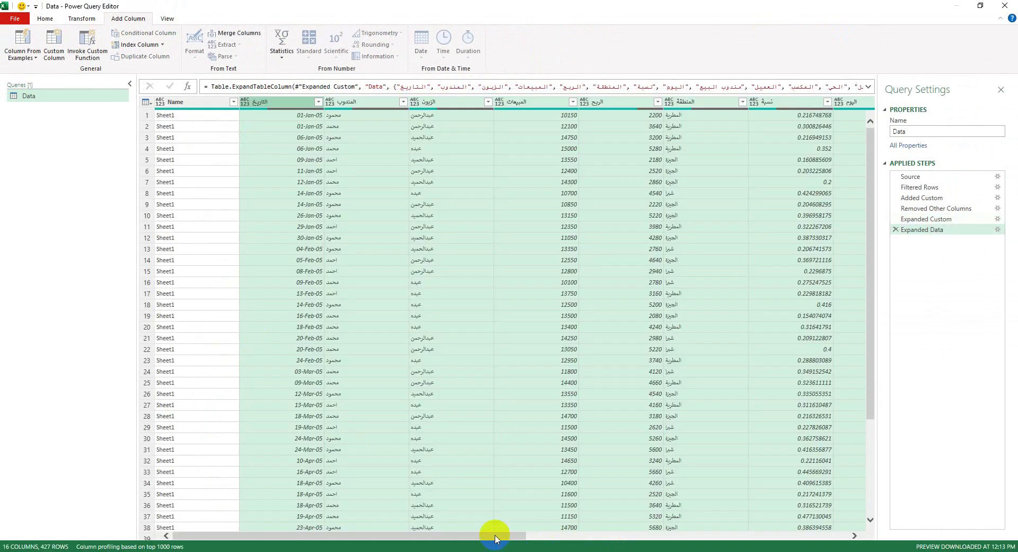
- Examine the expanded columns across the full table, comparing the differently named profit, region and percentage headers
drag(491, 536, 774, 535)
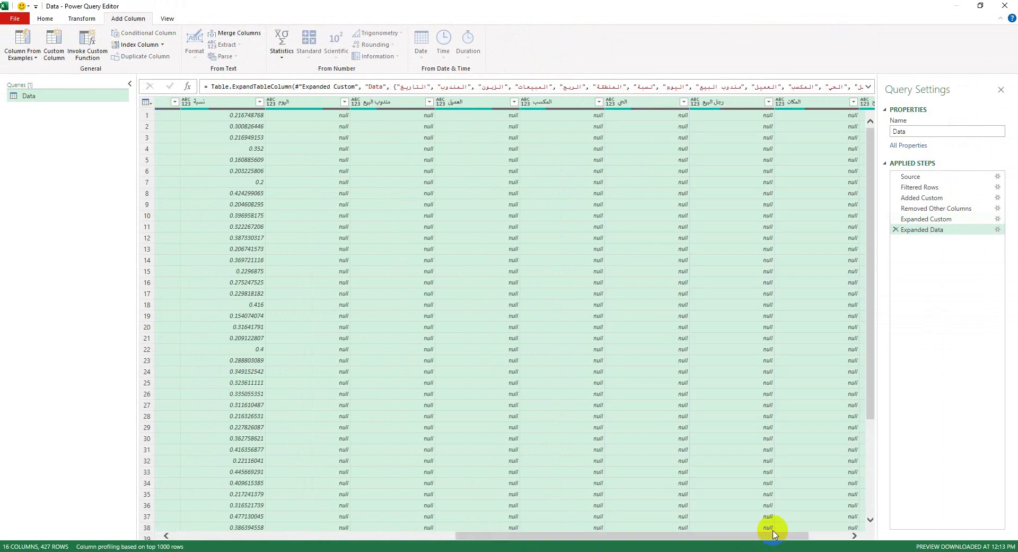
click(562, 101)
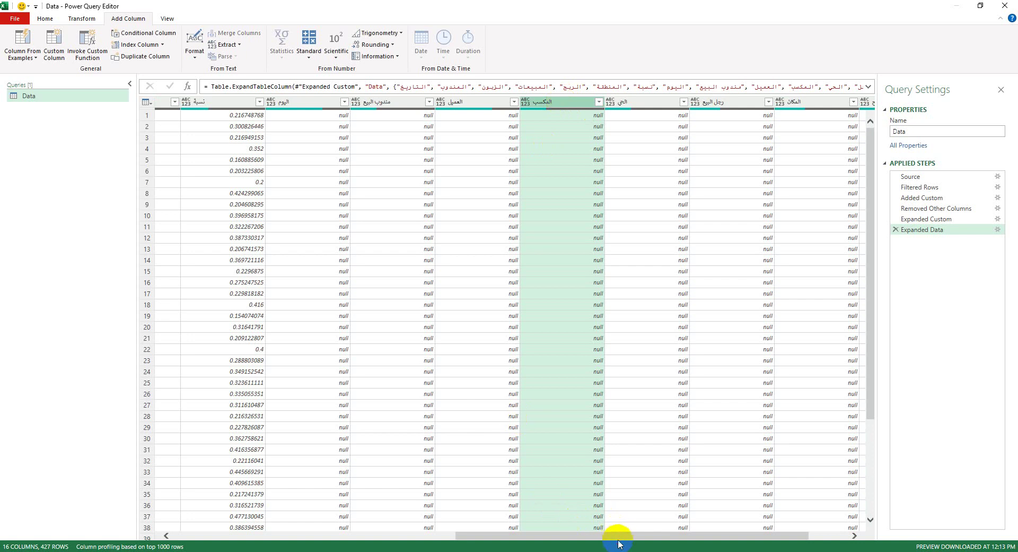
drag(619, 539, 468, 549)
click(353, 102)
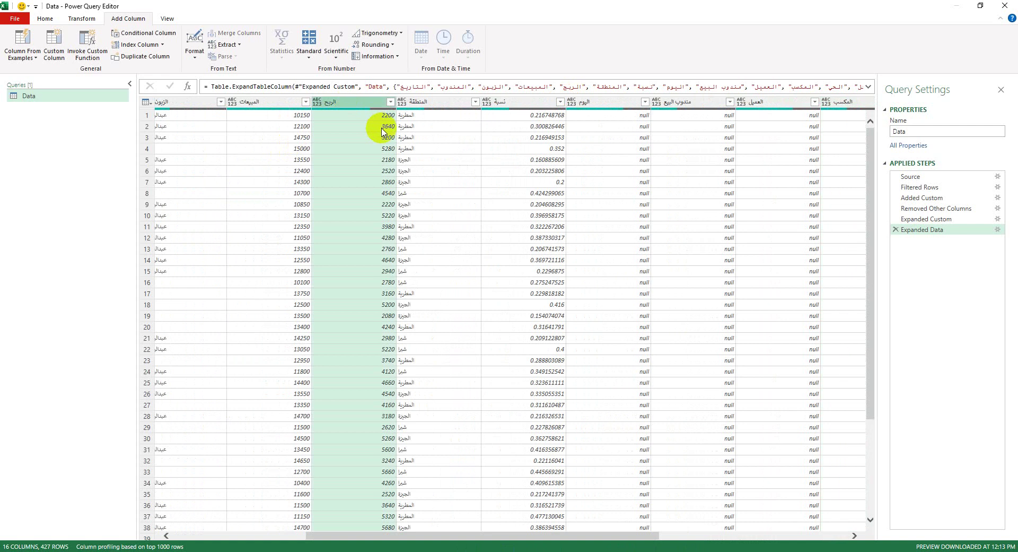
click(451, 102)
click(563, 529)
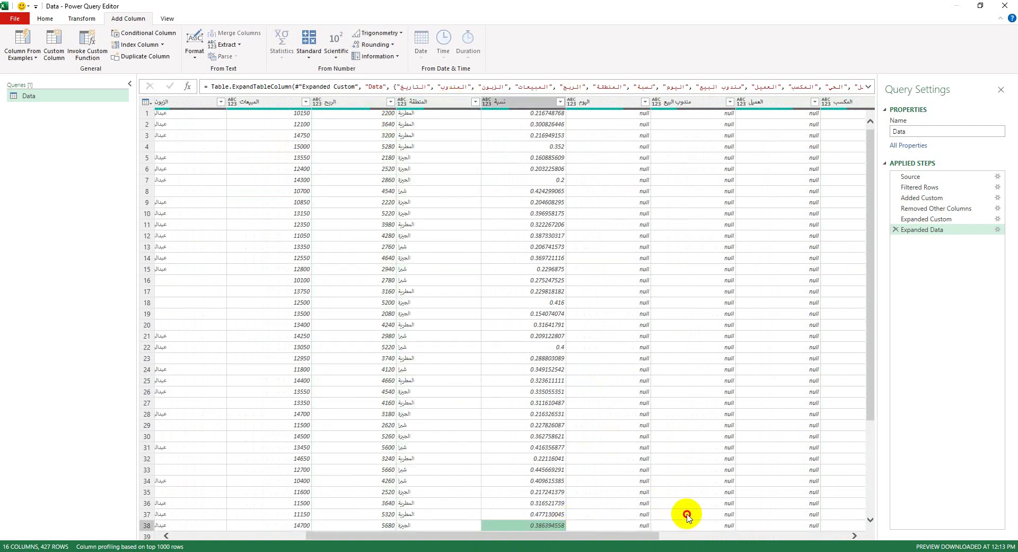
drag(581, 536, 375, 519)
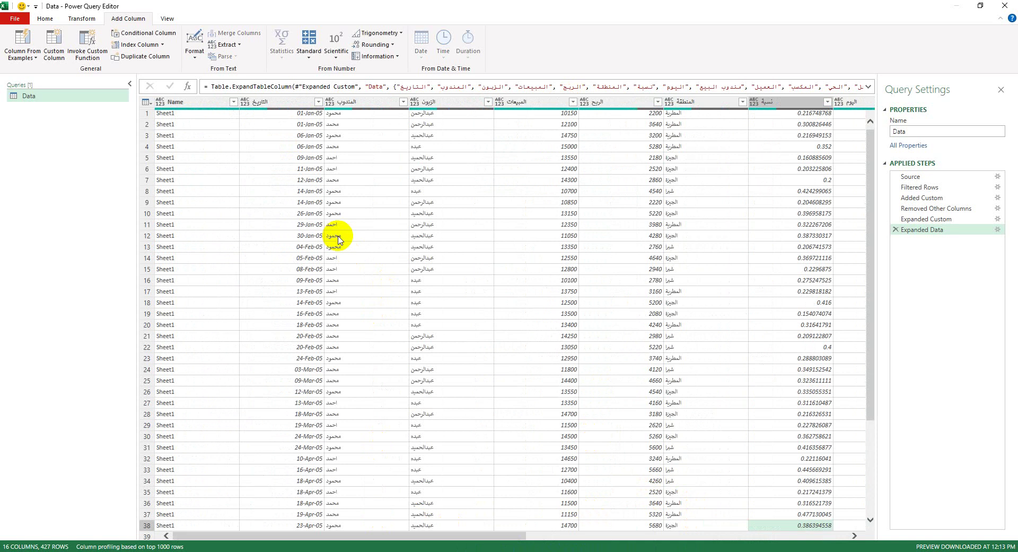
- Add a custom step with the formula = Table.ColumnNames(#"Expanded Data") to list the expanded table's column names
click(189, 86)
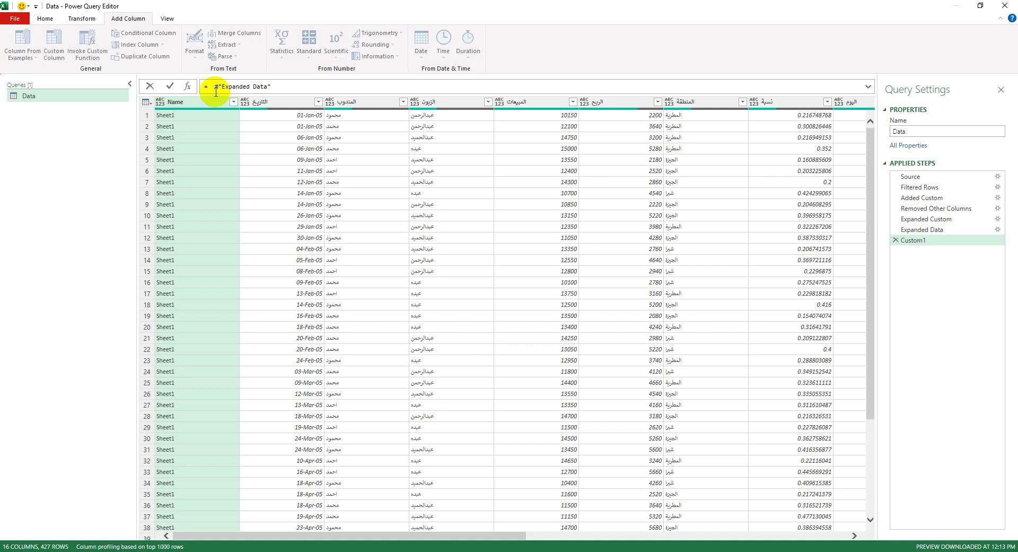
click(216, 91)
text(tab)
text(le)
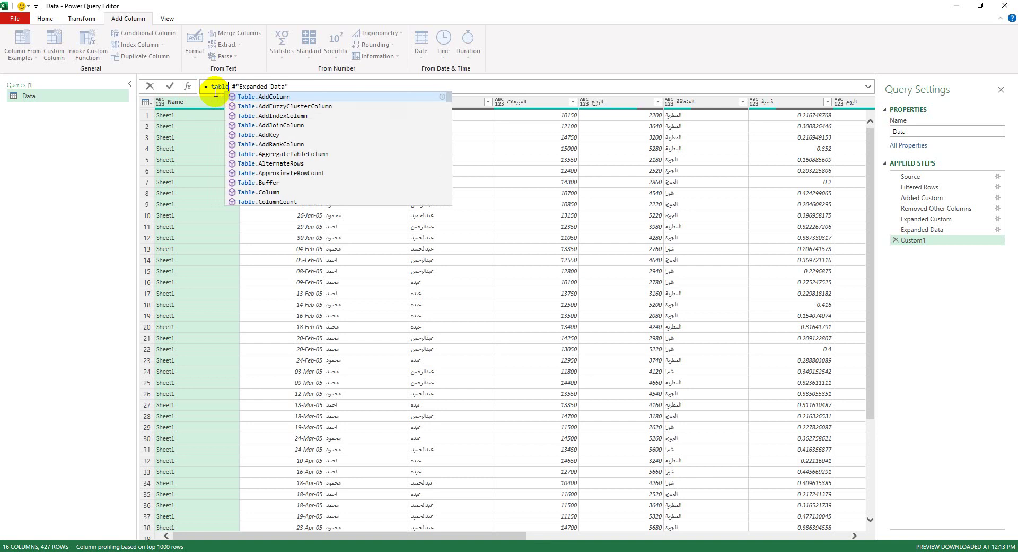
text(.)
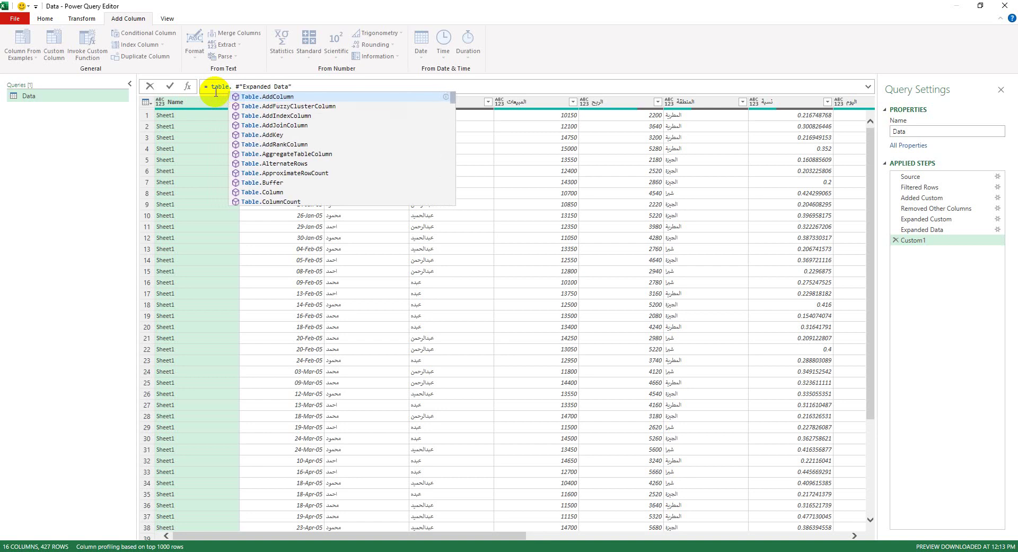
text(co)
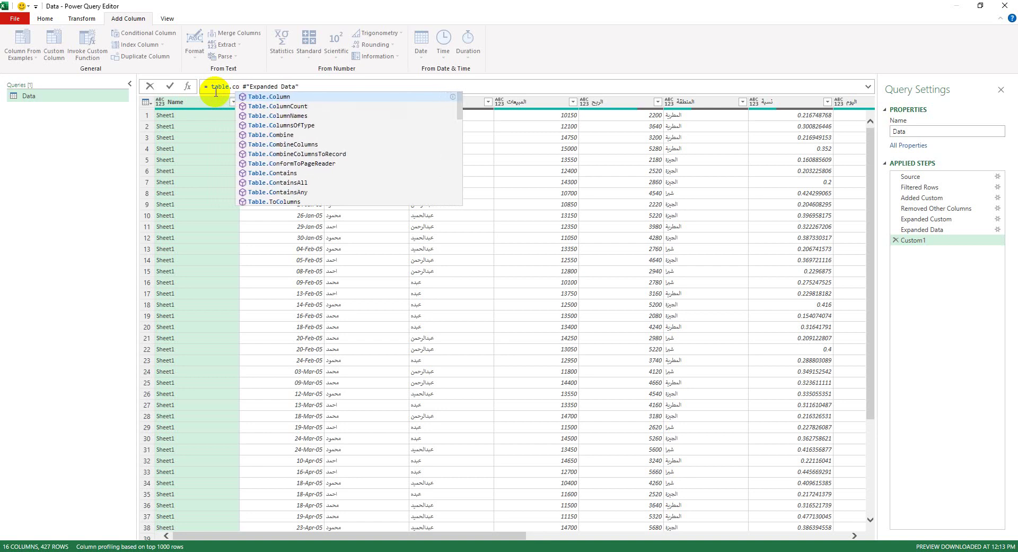
key(Down)
key(Down)
key(Tab)
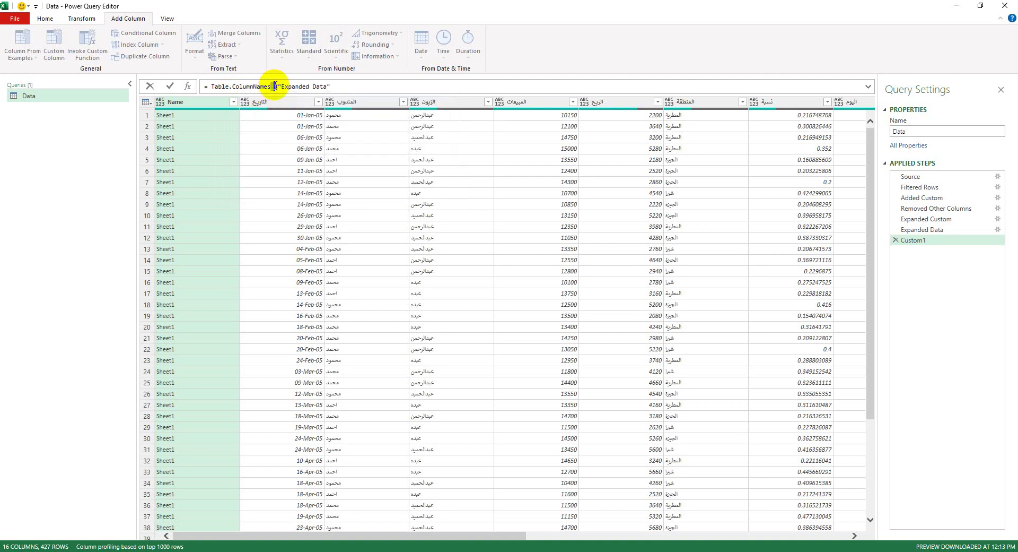
click(337, 85)
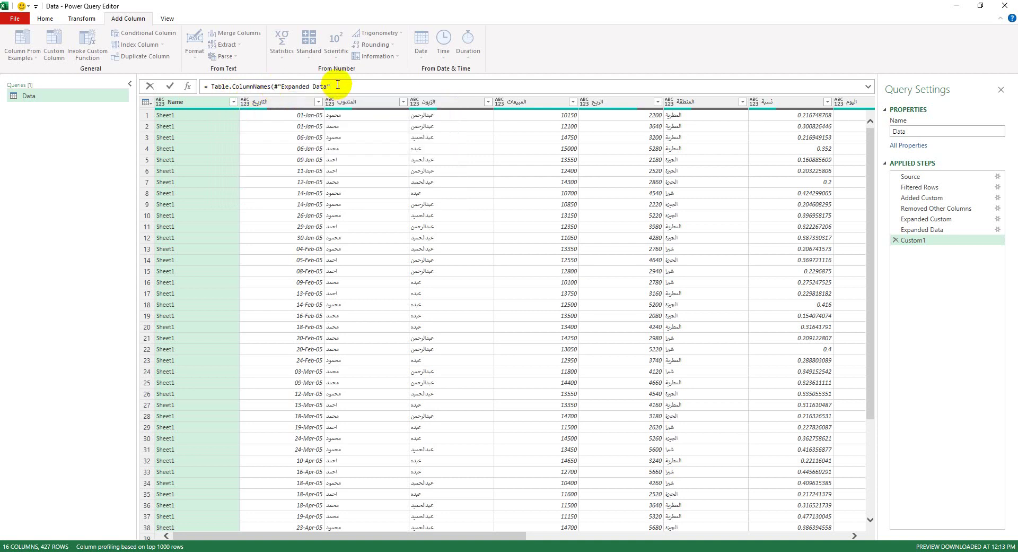
key(Return)
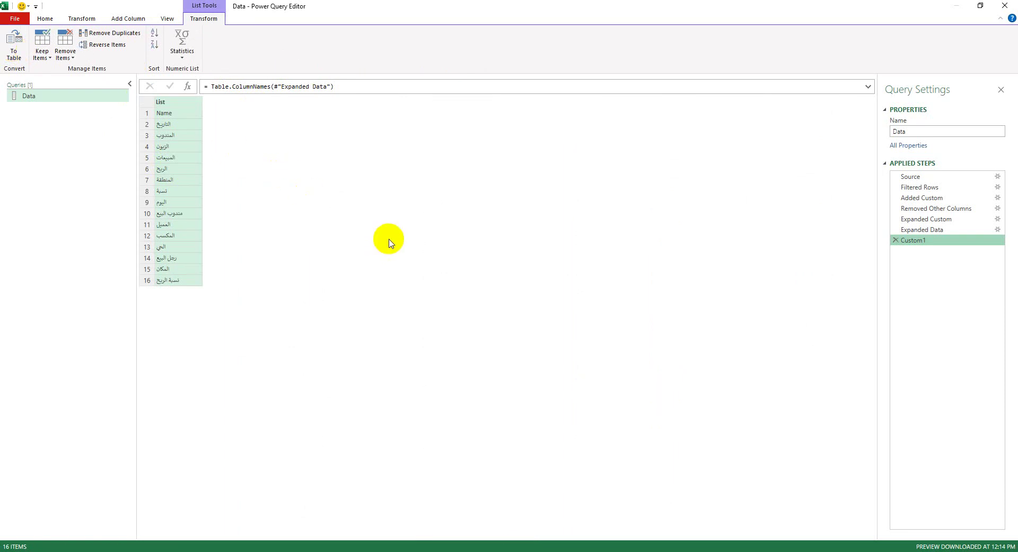
- Convert the column-name list to a table with no delimiter, ignoring extra columns
click(13, 47)
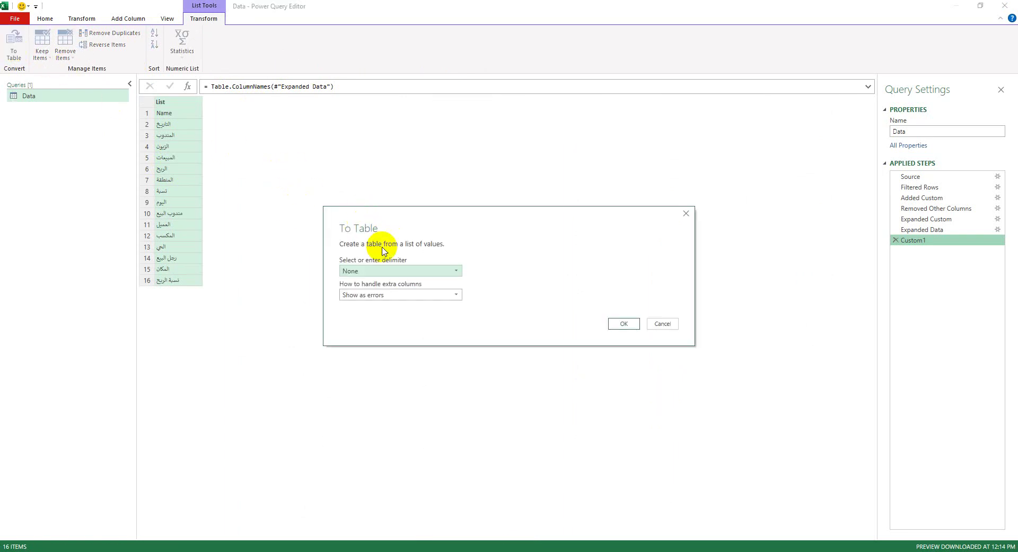
click(450, 295)
click(409, 317)
click(624, 324)
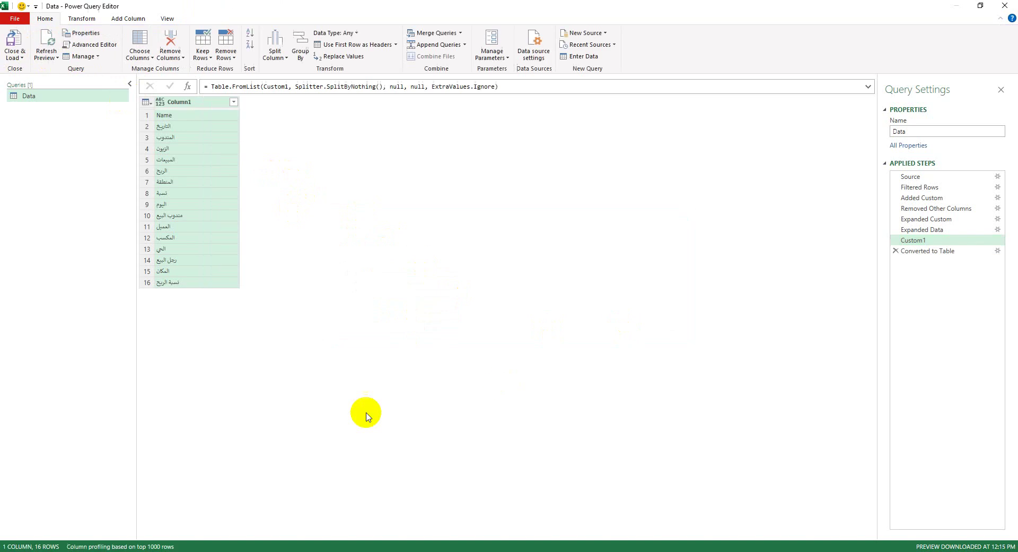
- Filter the Name entry out of Column1 and compare the filtered result with the earlier Custom1 and Expanded Data steps
click(233, 101)
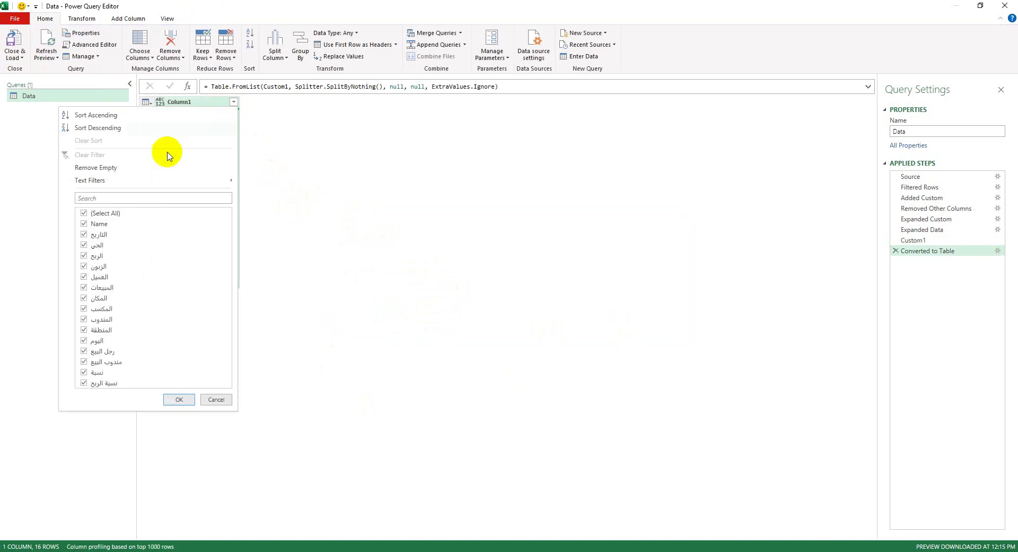
click(84, 223)
click(179, 400)
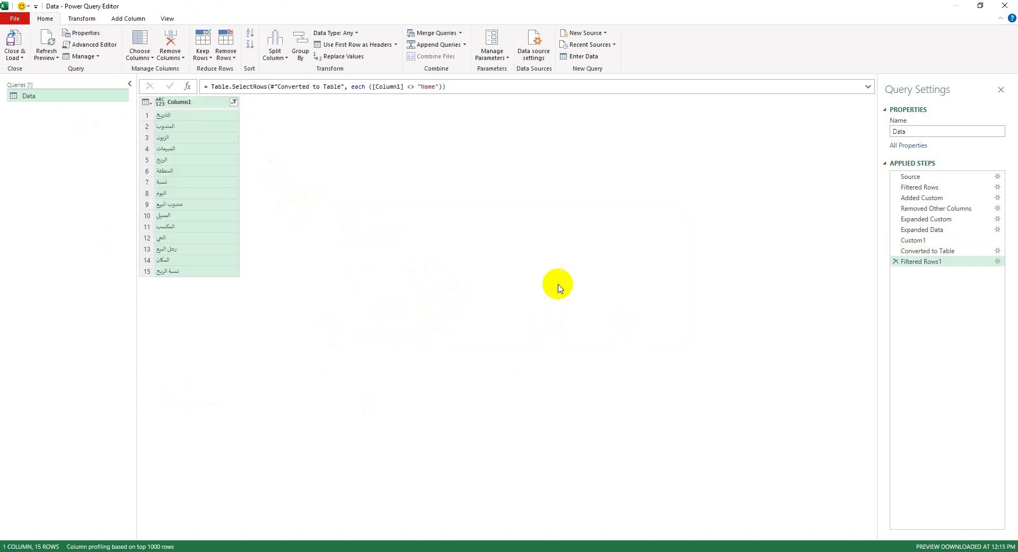
click(928, 250)
click(921, 241)
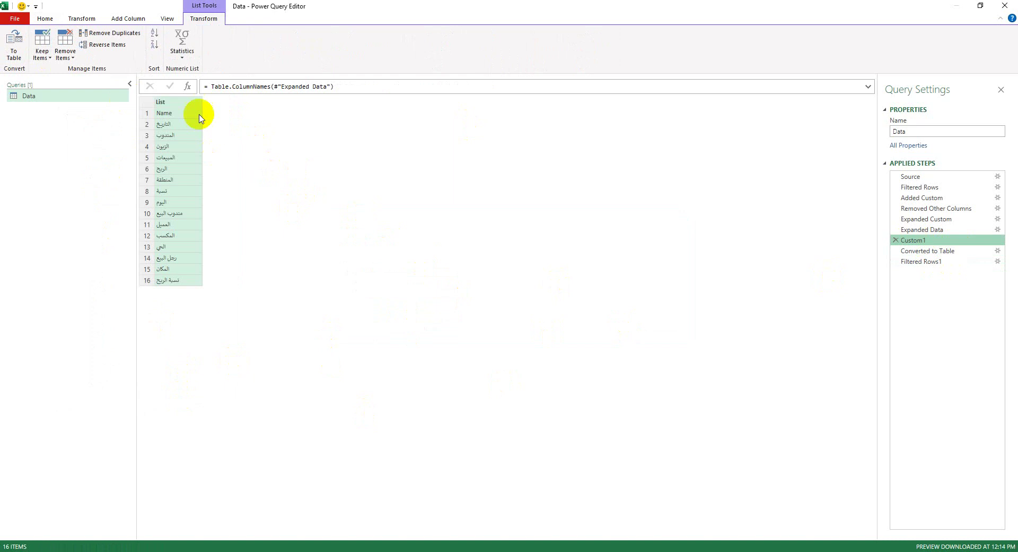
click(923, 229)
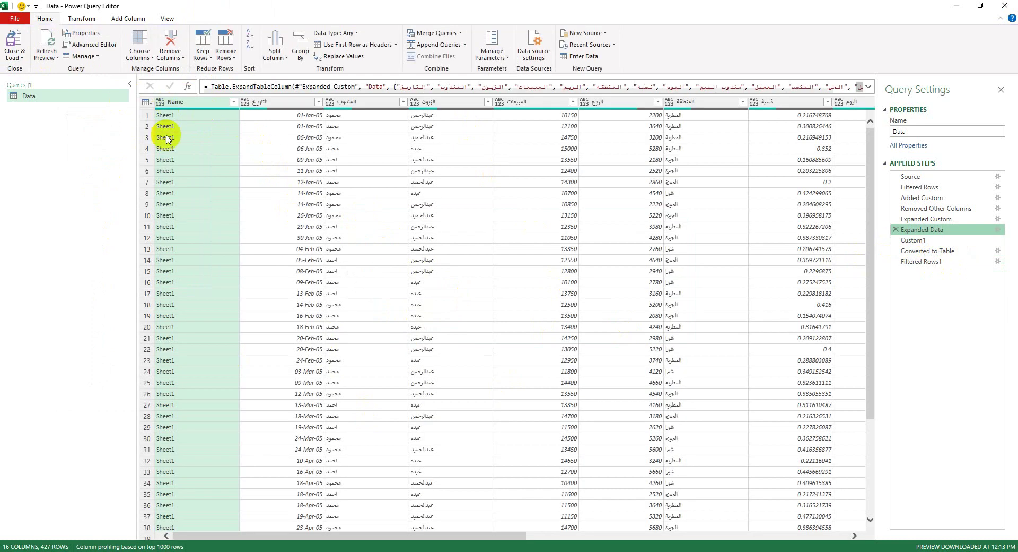
click(946, 261)
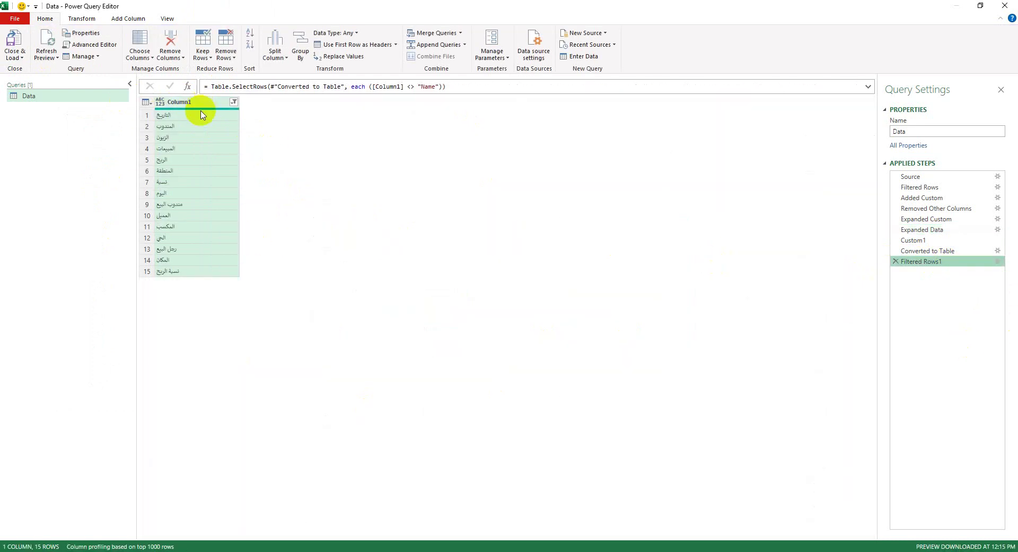
- Load the query as a table into the existing worksheet, starting at cell A1, and fit column A to its contents
click(20, 63)
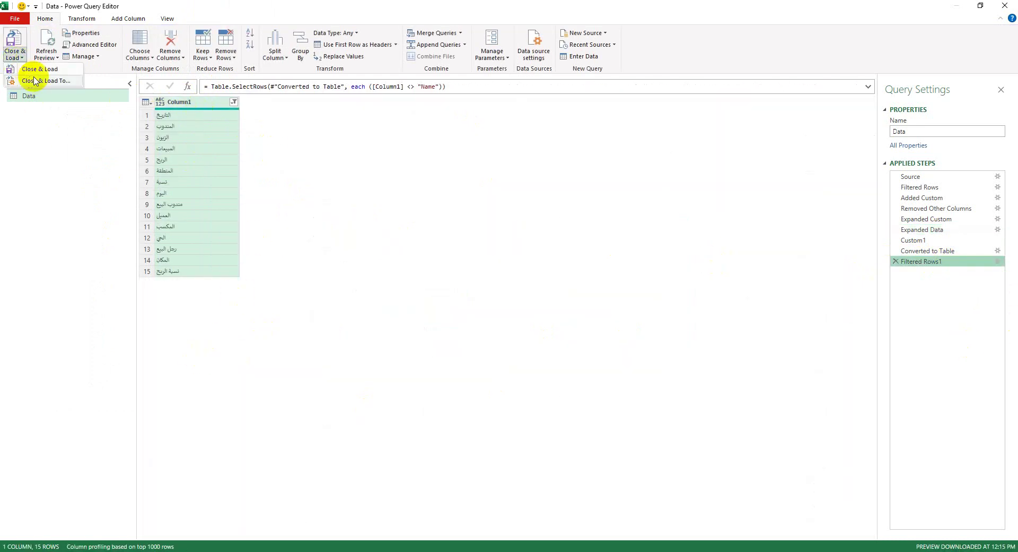
click(41, 82)
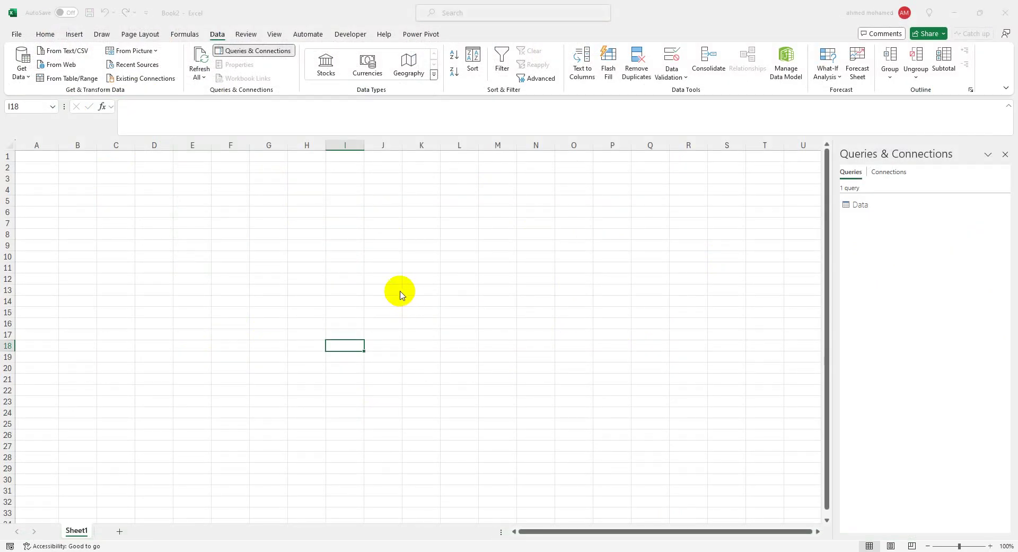
click(406, 293)
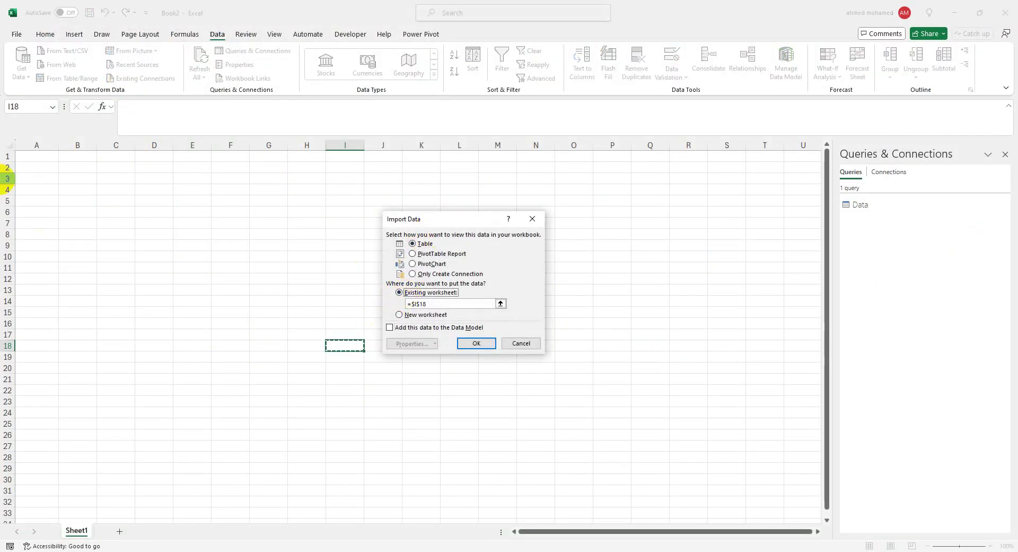
click(37, 154)
click(479, 343)
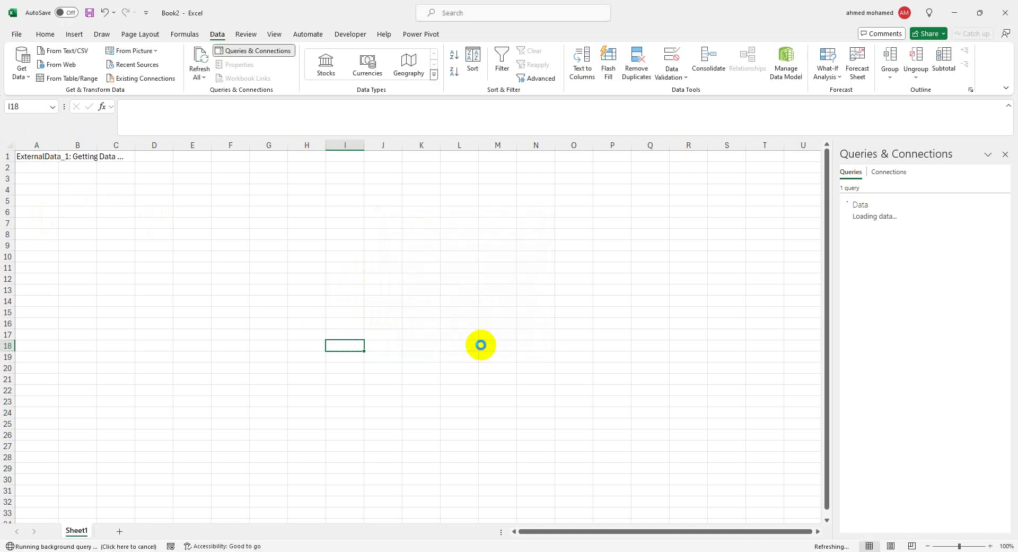
double_click(57, 147)
- Enter the standard header names التاريخ, مندوب البيع, العميل and المبيعات in cells B2 to B5, beside the original names
click(89, 168)
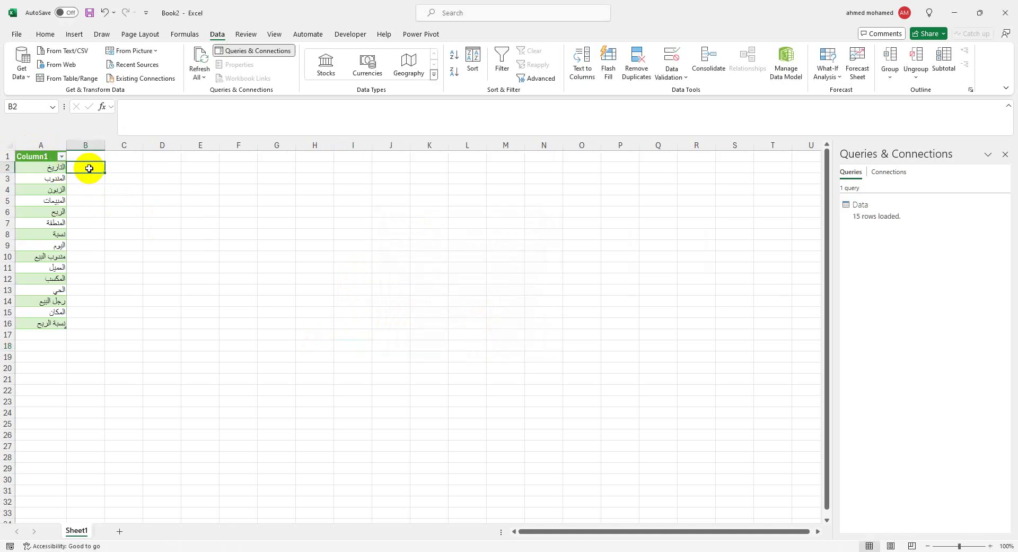
text(h)
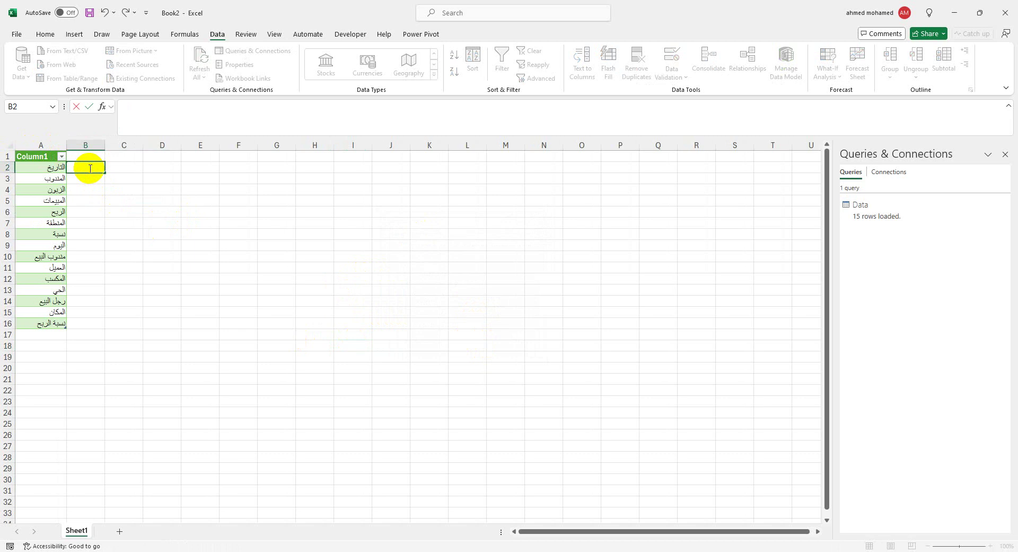
key(Return)
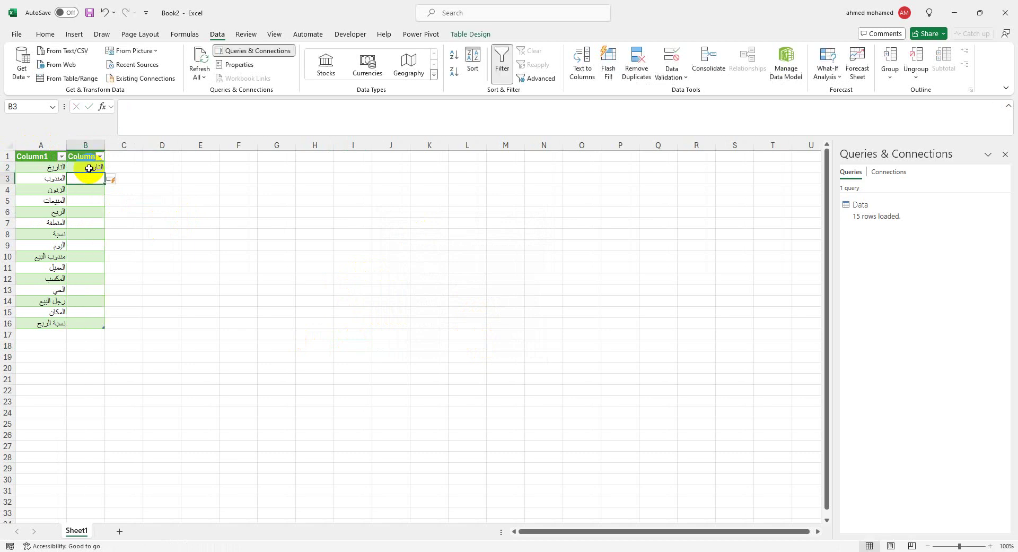
text(ك)
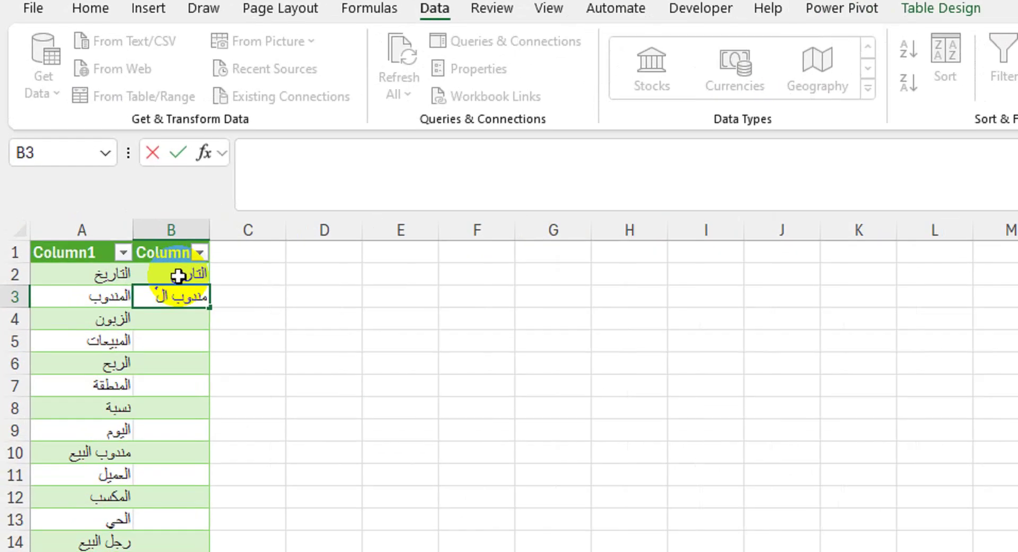
key(Return)
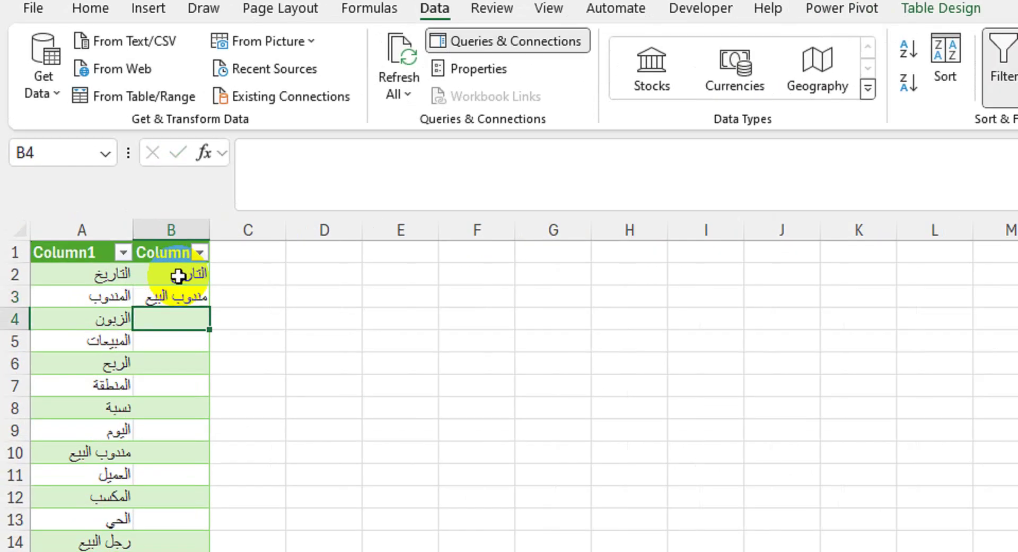
text(العم)
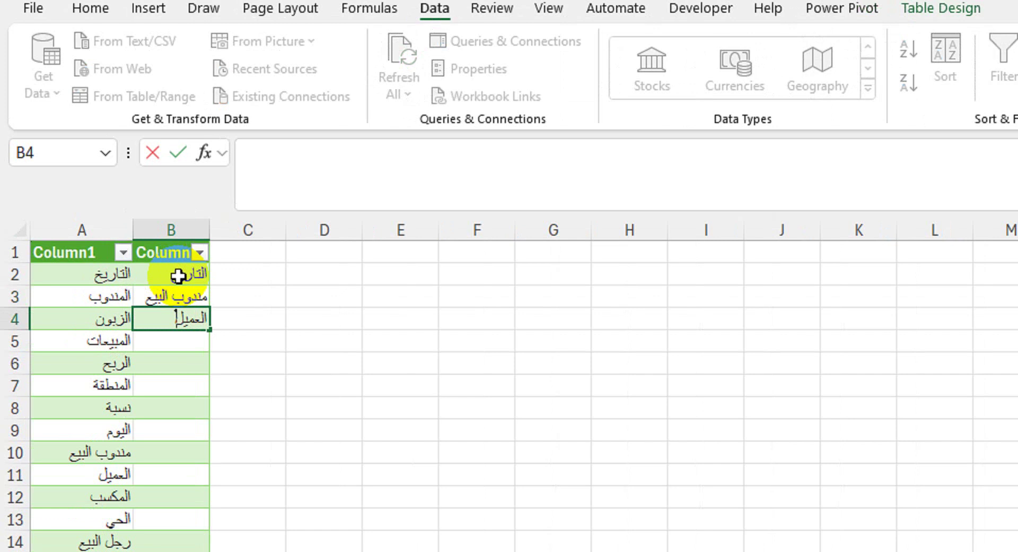
text(يل)
key(Return)
text(المبي)
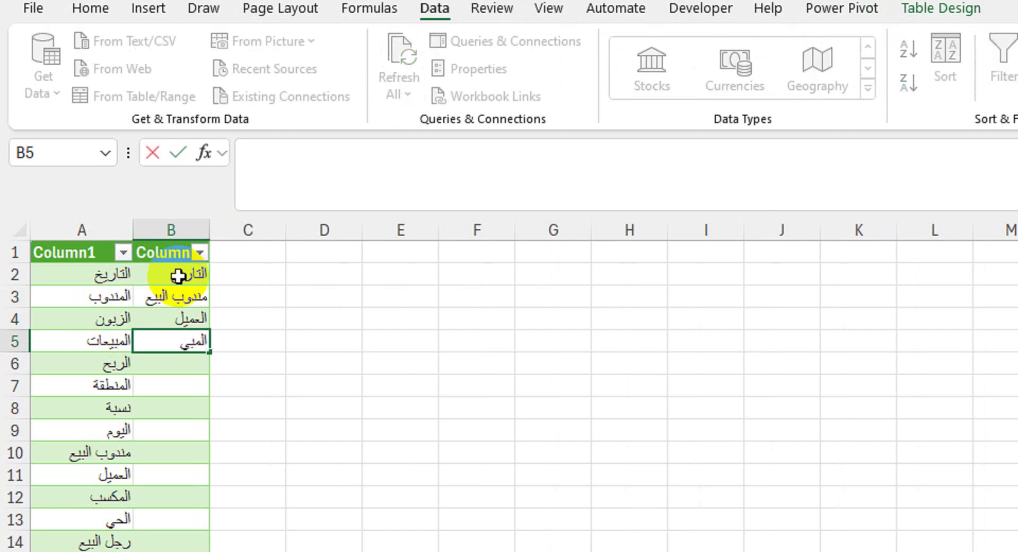
text(عات)
key(Return)
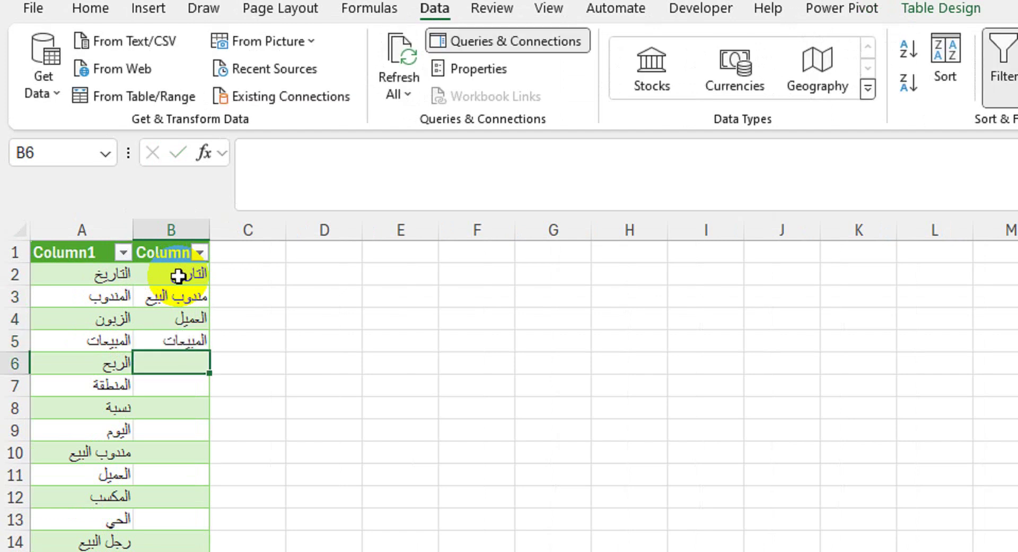
- Enter the standard names الربح, المنطقة and نسبة الربح in cells B6 to B8
text(الر)
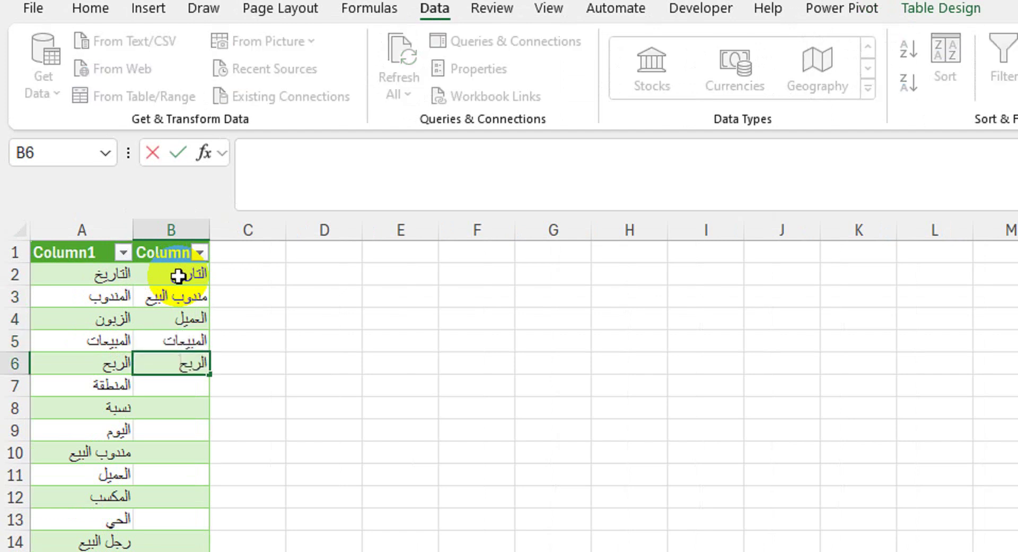
text(بح)
key(Return)
text(المن)
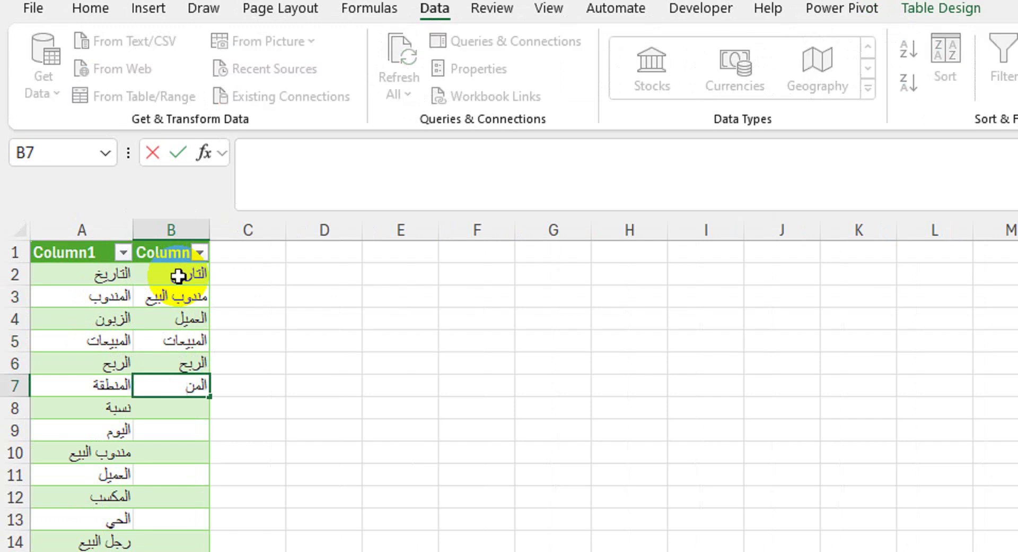
text(طقة)
key(Return)
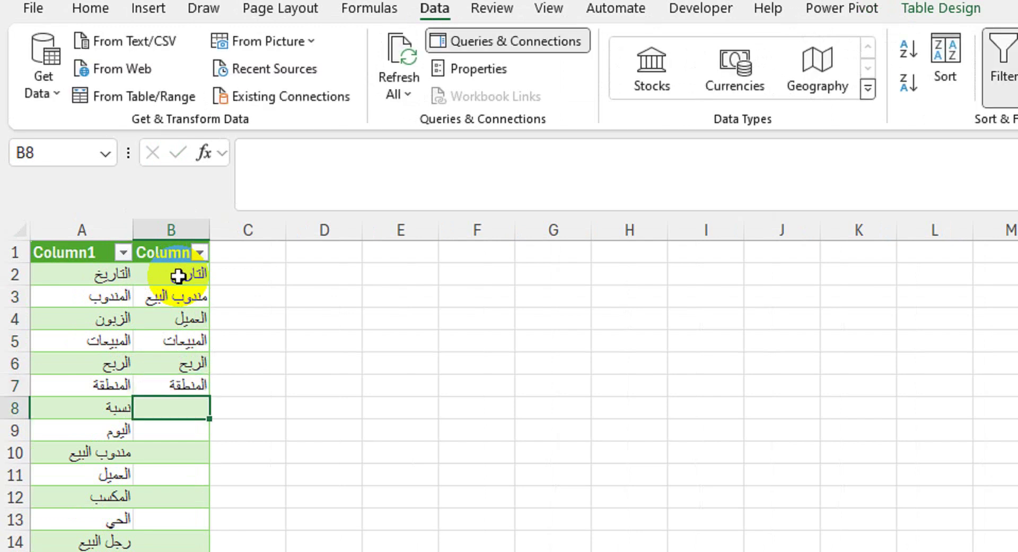
text(الربح)
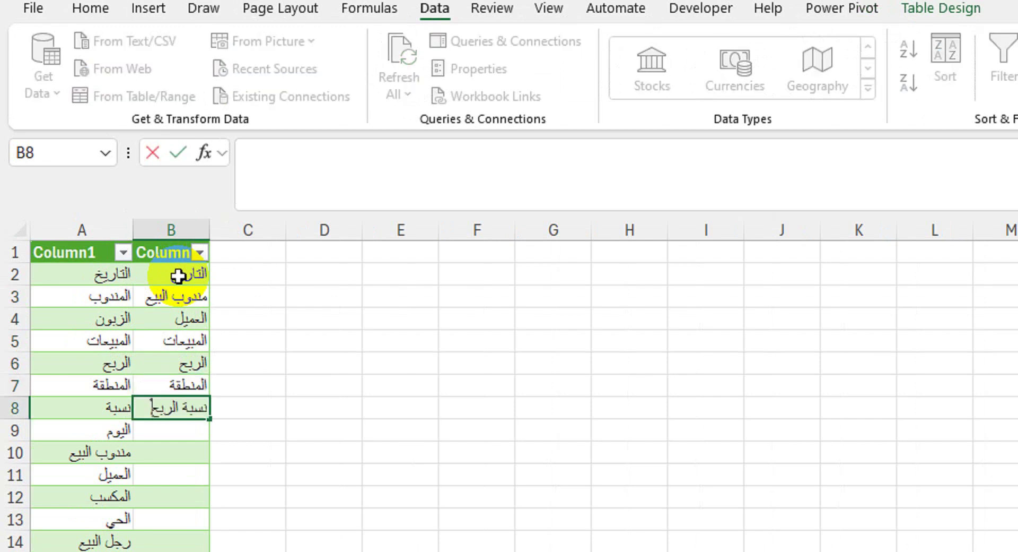
key(Return)
- Enter the standard names التاريخ, مندوب البيع and العميل in cells B9 to B11
text(التارخ)
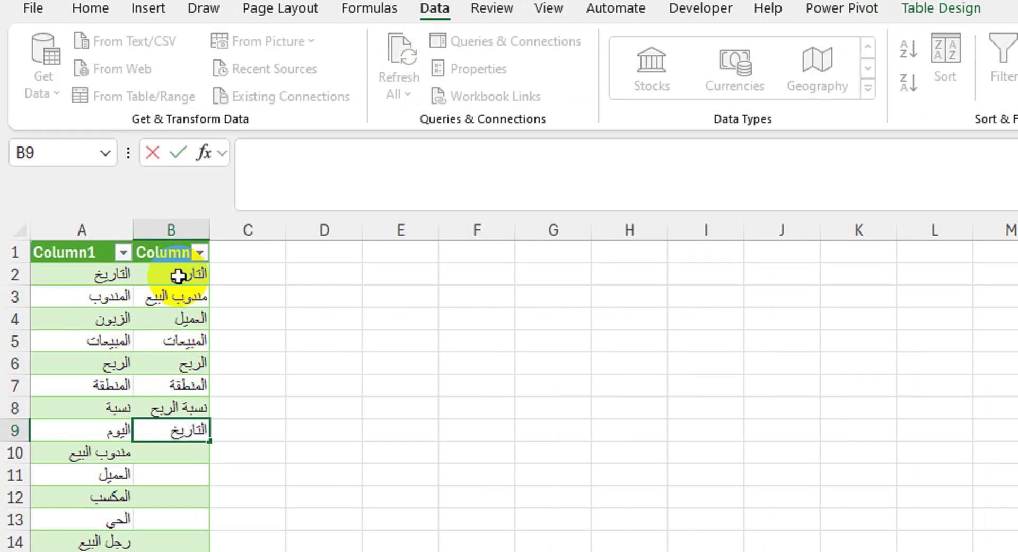
key(Return)
text(مندوب البيع)
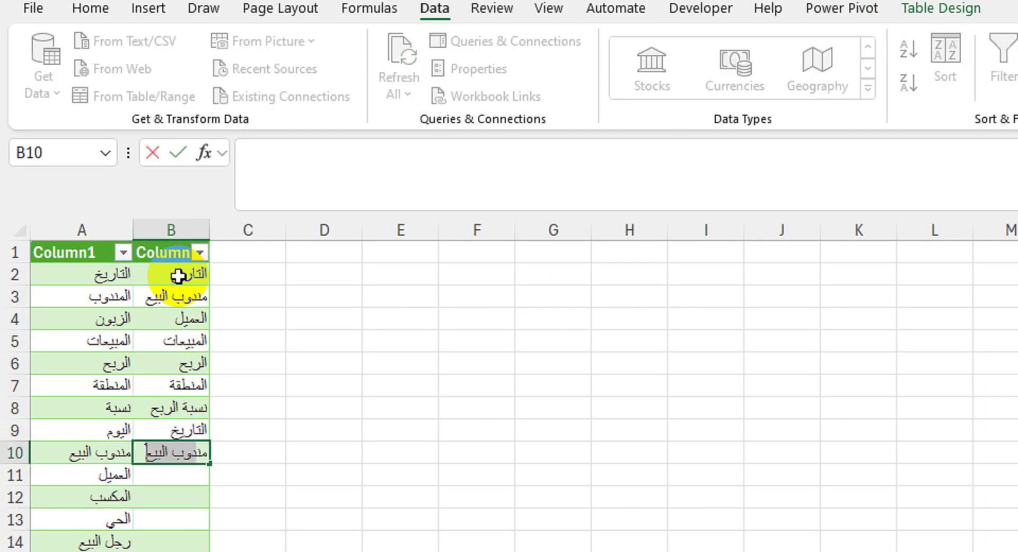
key(Return)
text(العميل)
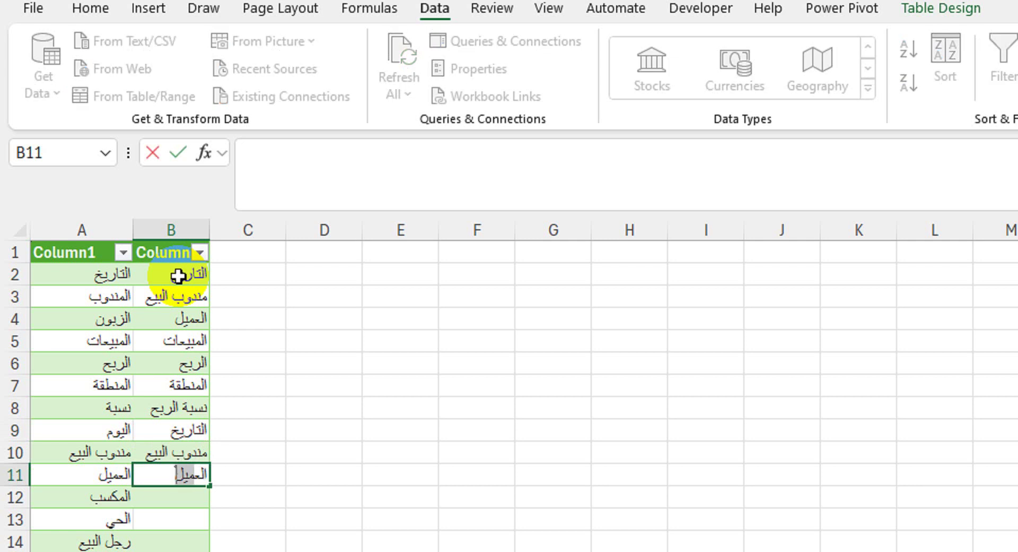
key(Return)
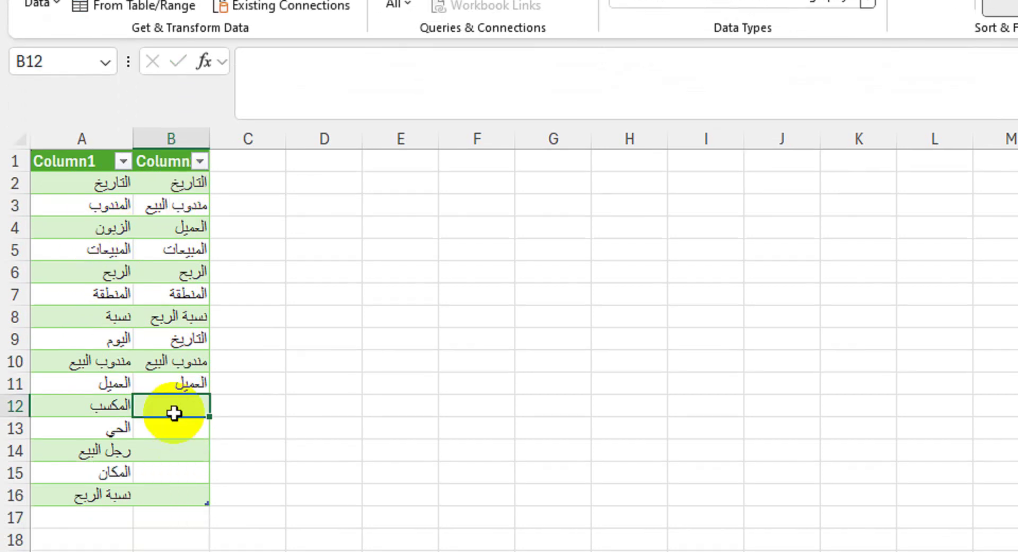
- Enter the standard names الربح, المنطقة, مندوب البيع, المنطقة and نسبة الربح in cells B12 to B16
text(الربح)
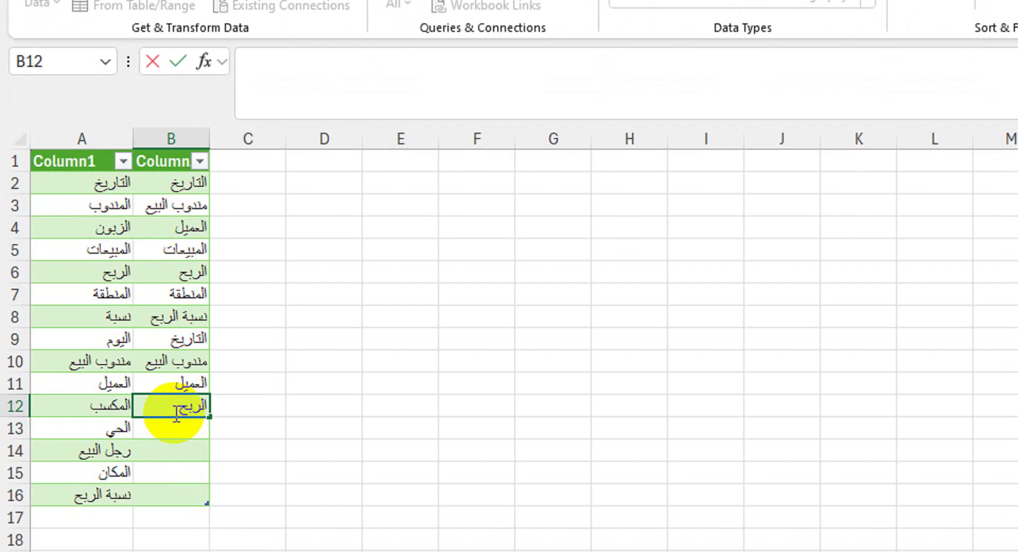
key(Return)
text(المنطقة)
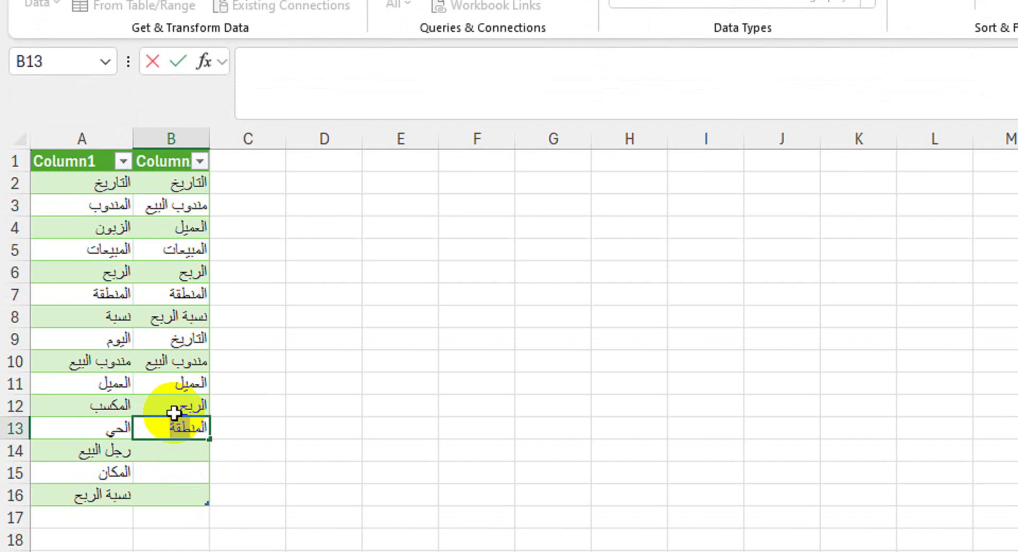
key(Return)
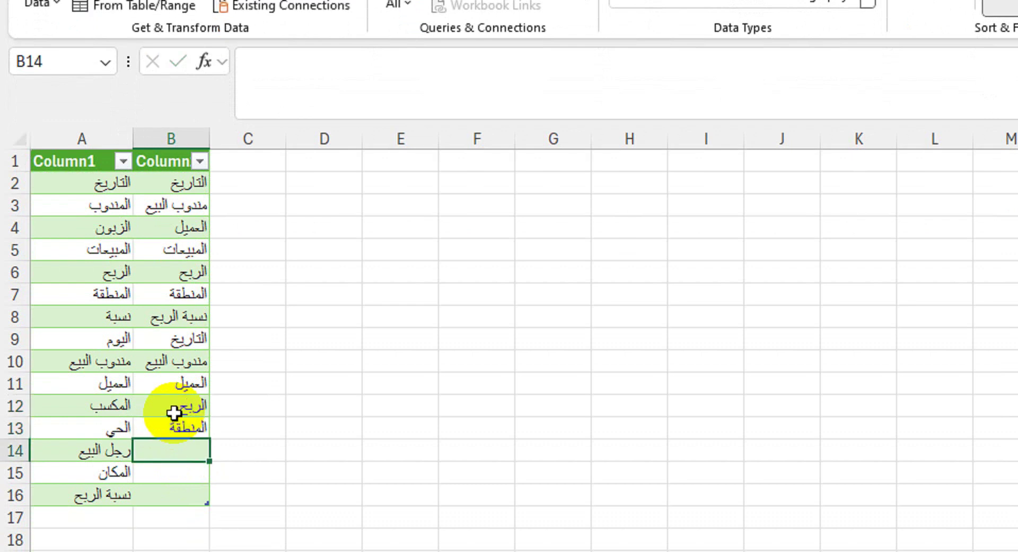
text(مندوب البيع)
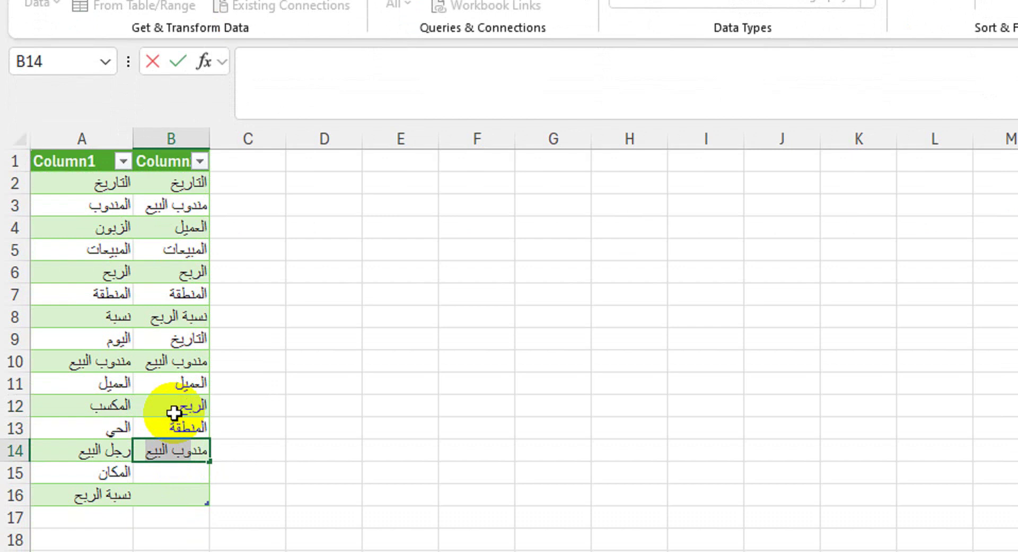
key(Return)
text(المنطقة)
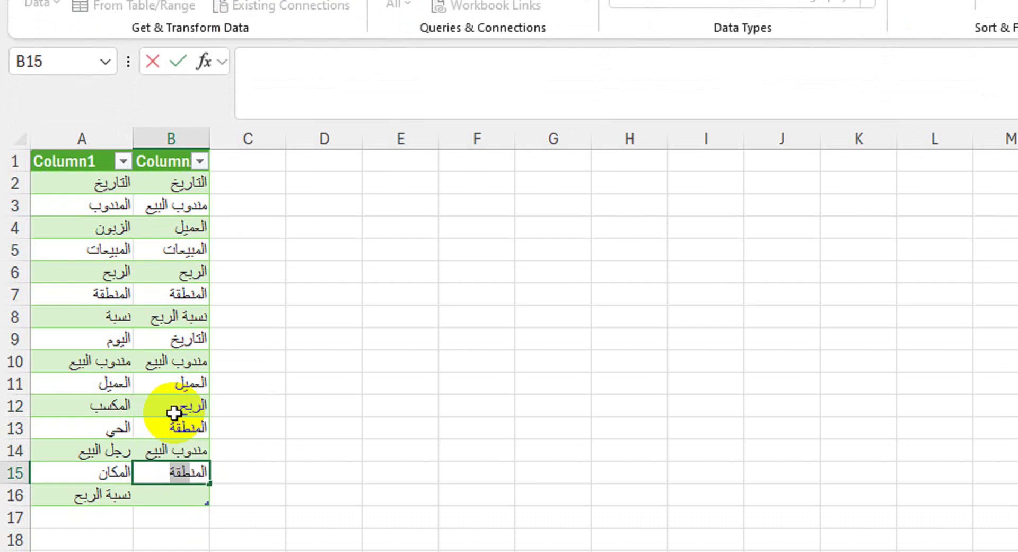
key(Return)
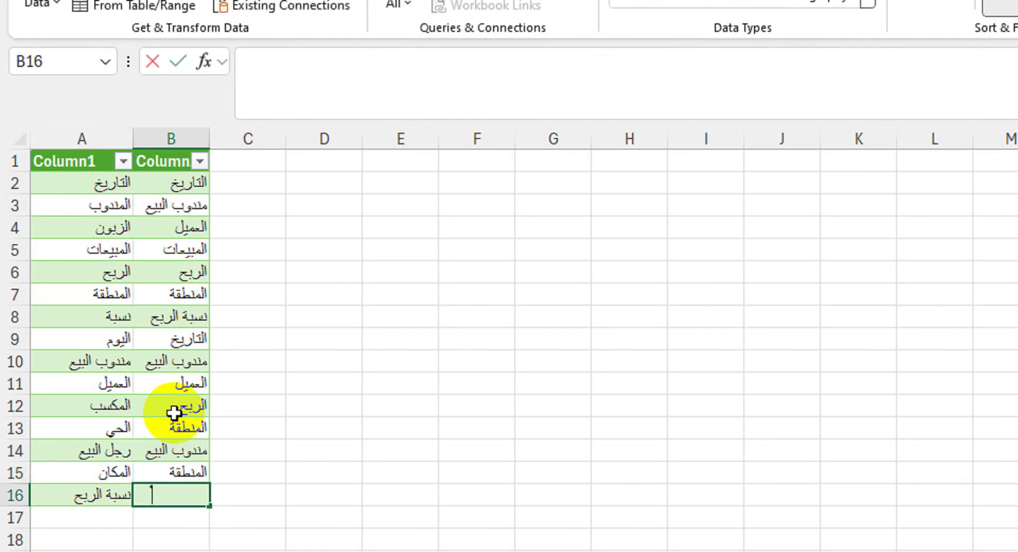
text(ن)
key(Return)
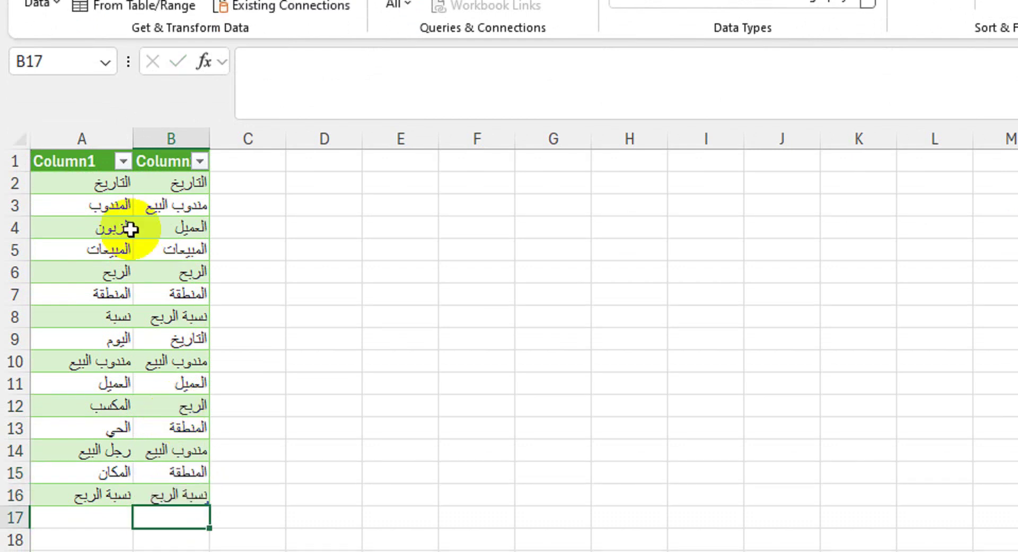
- Bring the completed two-column mapping table from the worksheet into the Power Query Editor as a new query
drag(85, 159, 198, 489)
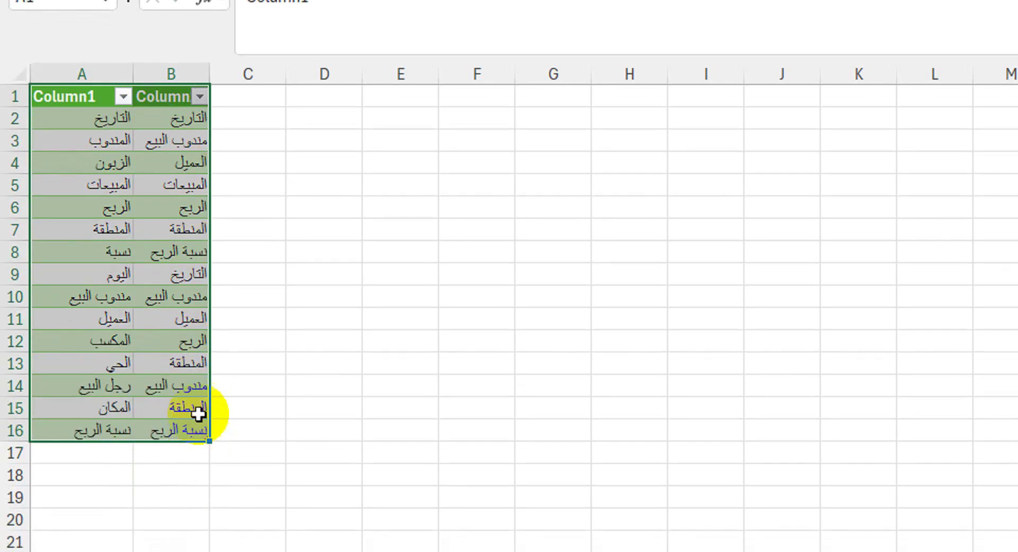
click(169, 267)
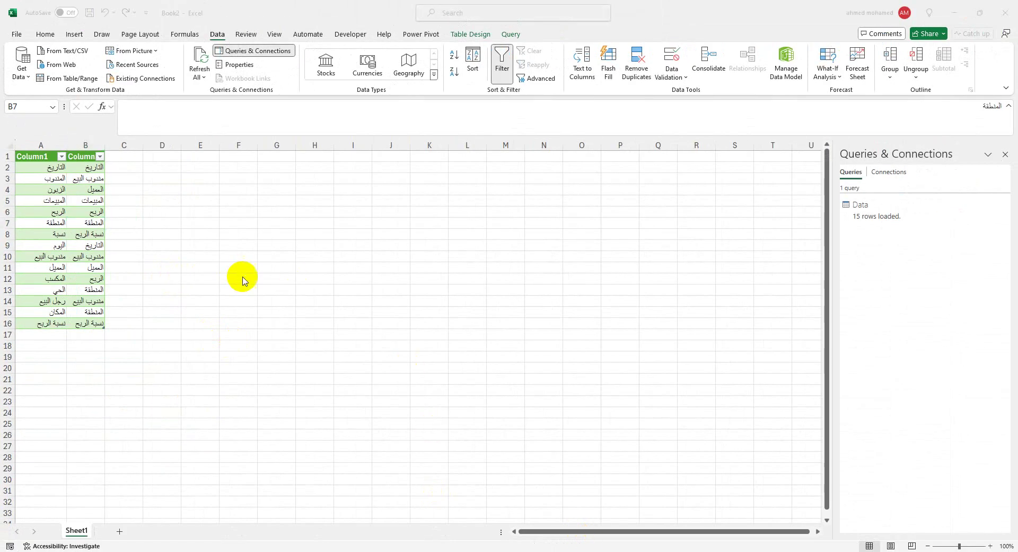
click(79, 226)
click(80, 205)
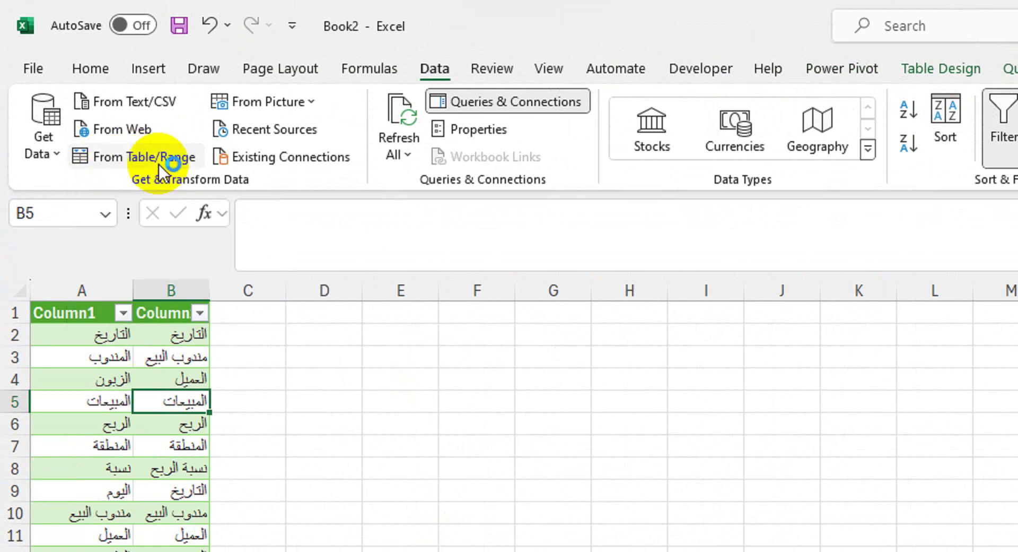
click(156, 159)
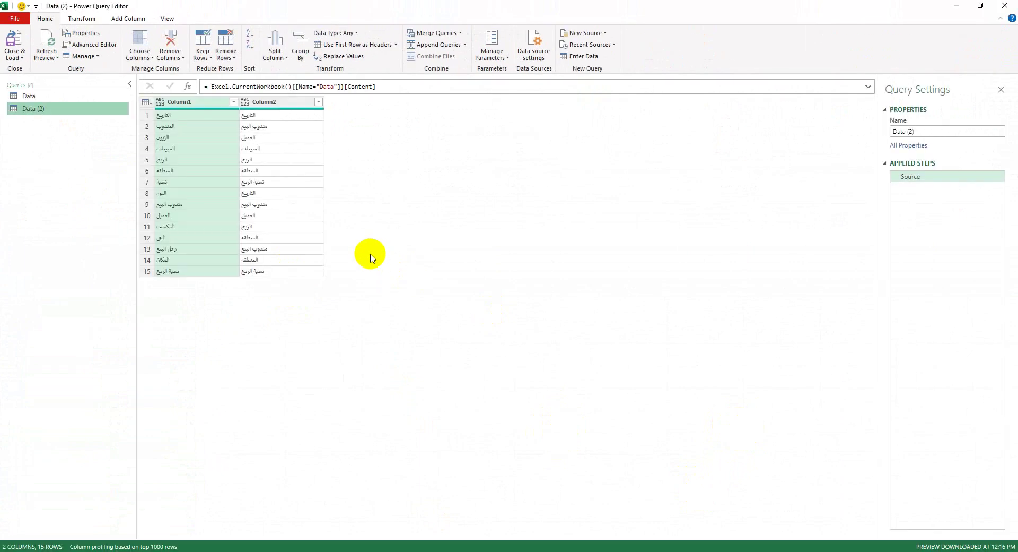
- Compare the original names in Column1 with their standard names in Column2 for the date, customer and sales representative rows
click(208, 105)
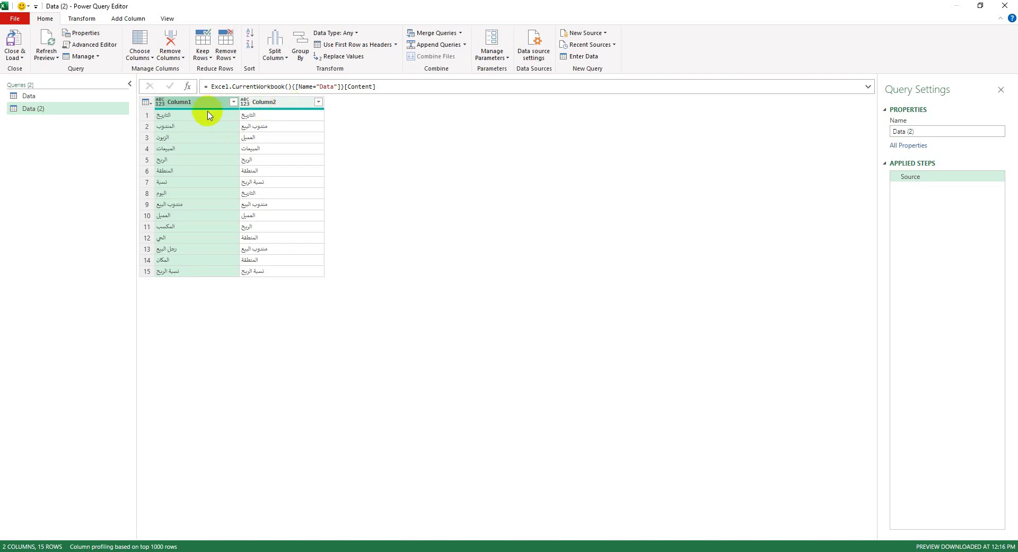
click(204, 114)
click(275, 115)
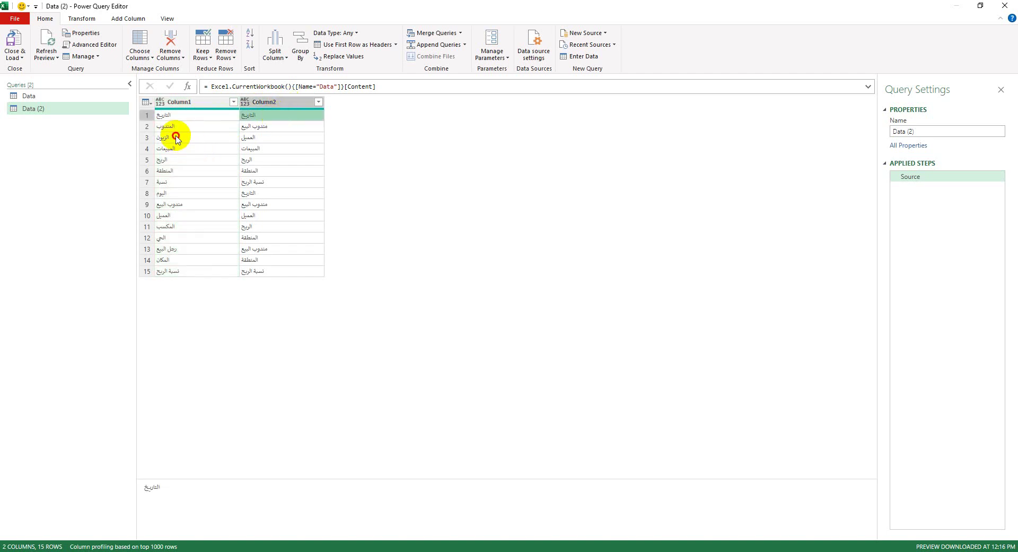
click(176, 136)
click(265, 140)
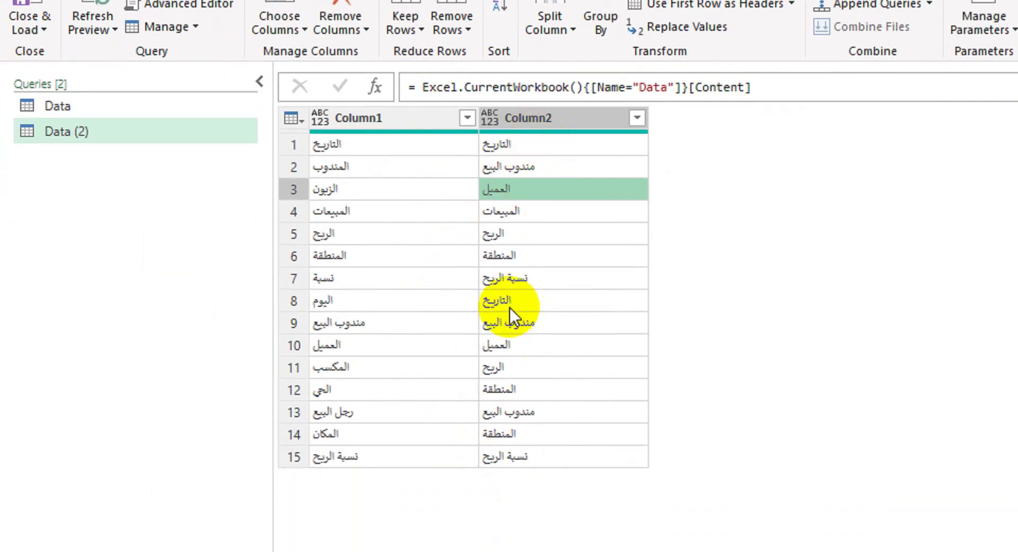
click(449, 197)
click(546, 189)
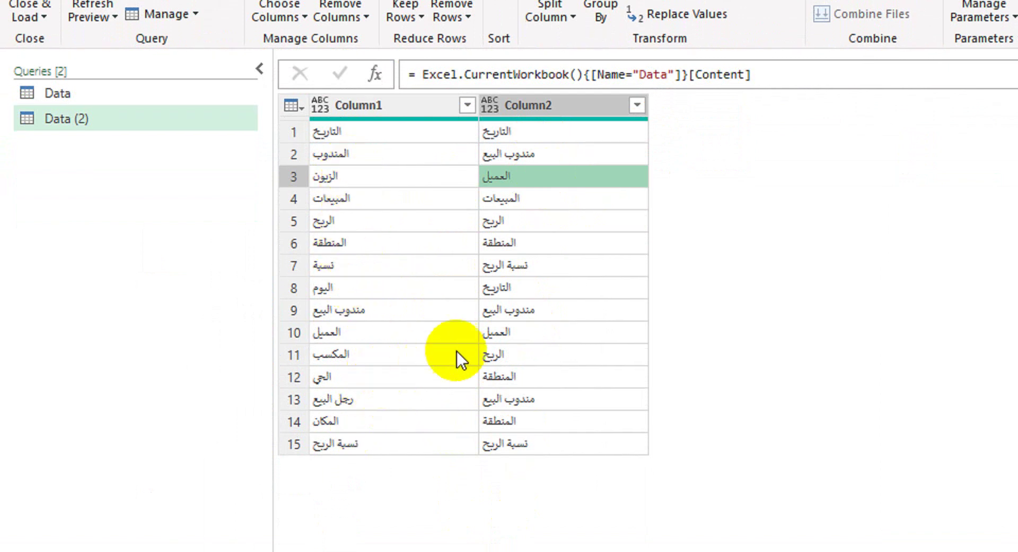
click(406, 331)
click(531, 332)
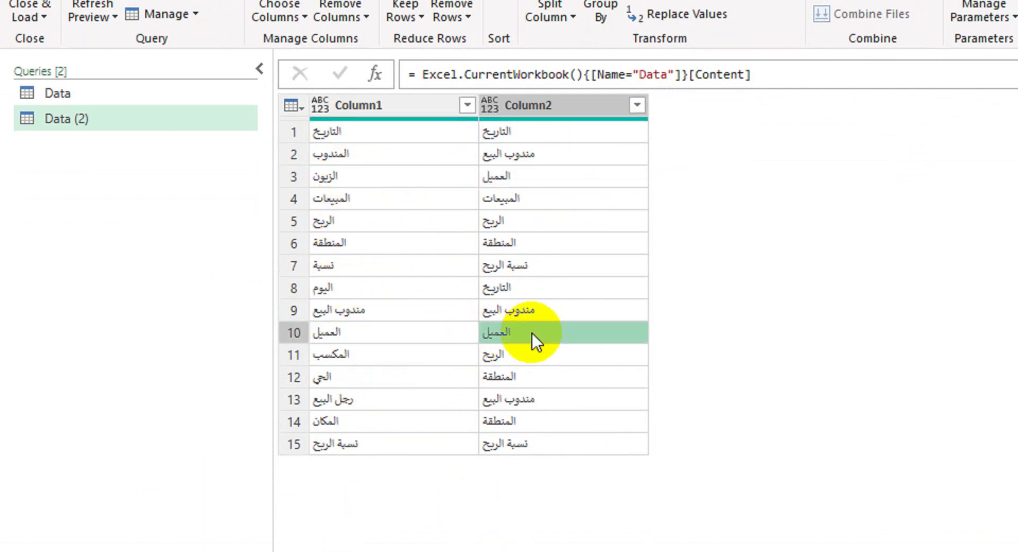
click(380, 155)
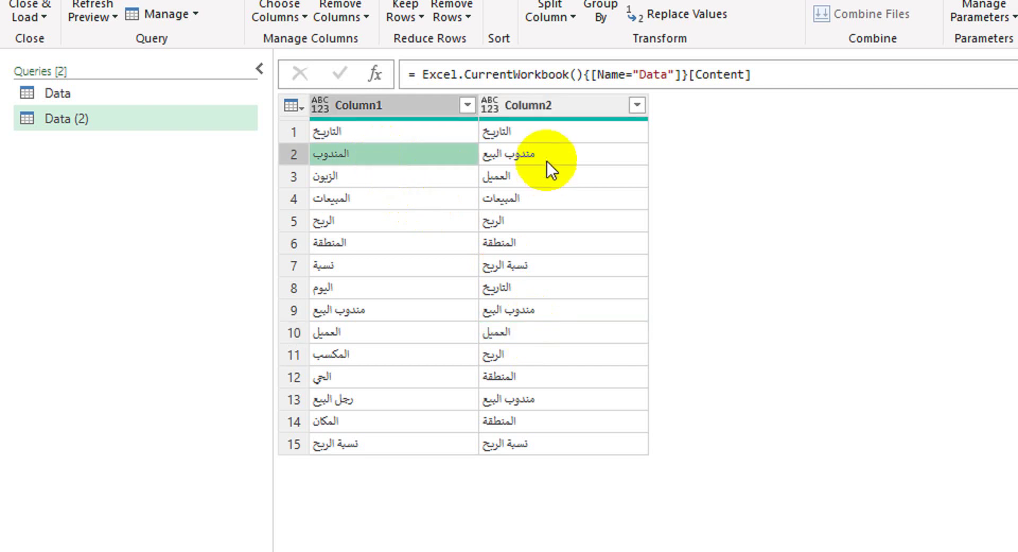
click(545, 157)
click(419, 312)
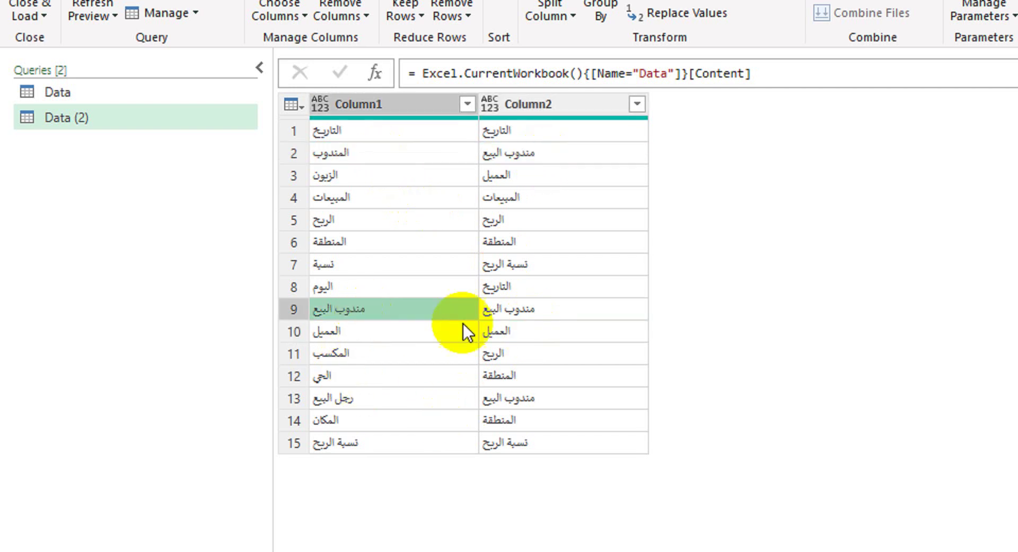
click(574, 311)
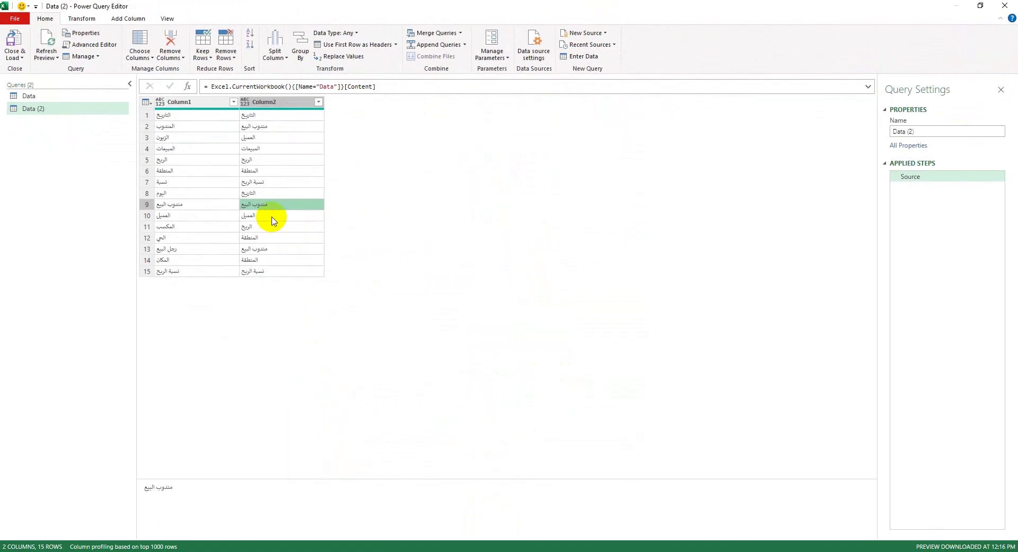
- Transpose the mapping table and add a custom step with the formula = Table.ToColumns(#"Transposed Table")
click(94, 22)
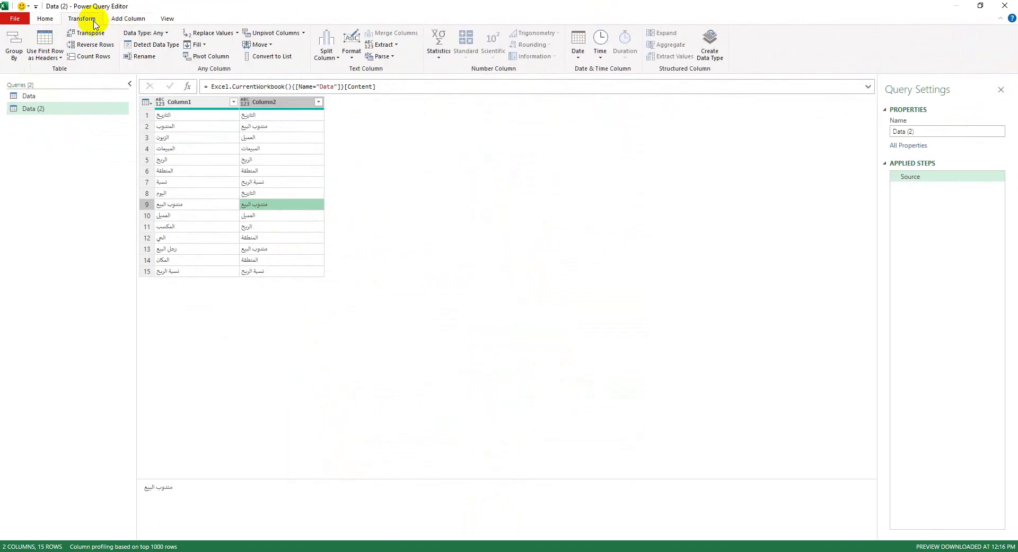
click(89, 33)
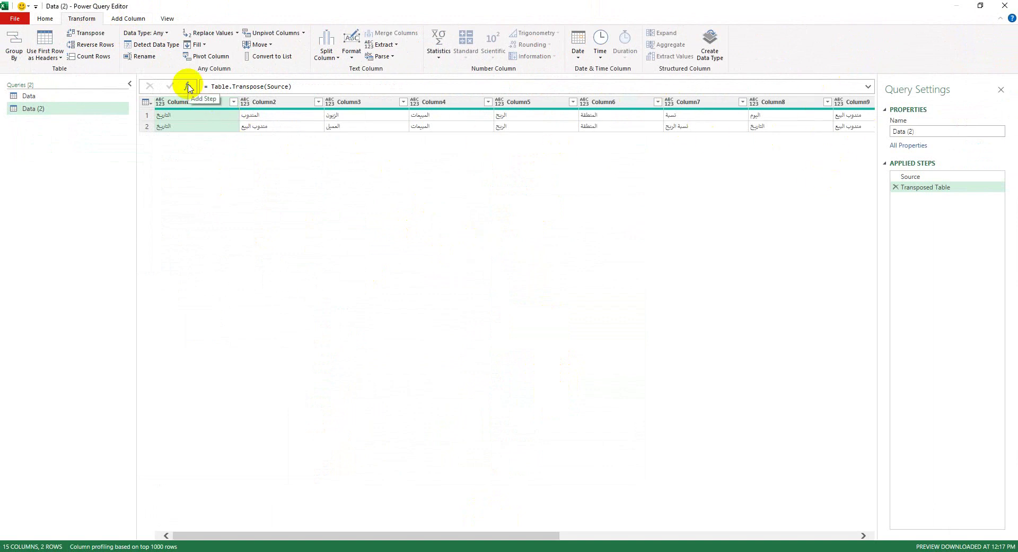
click(188, 87)
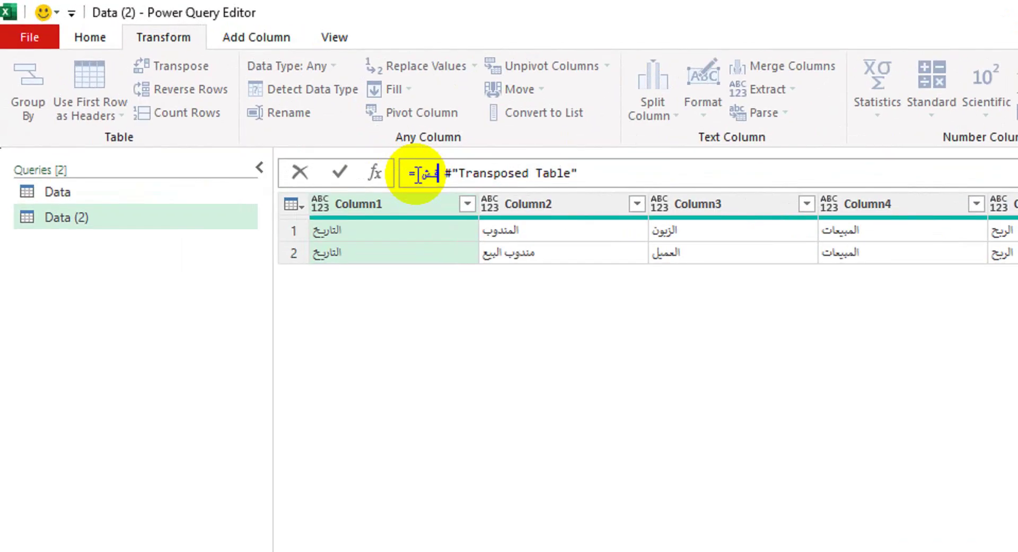
text(t)
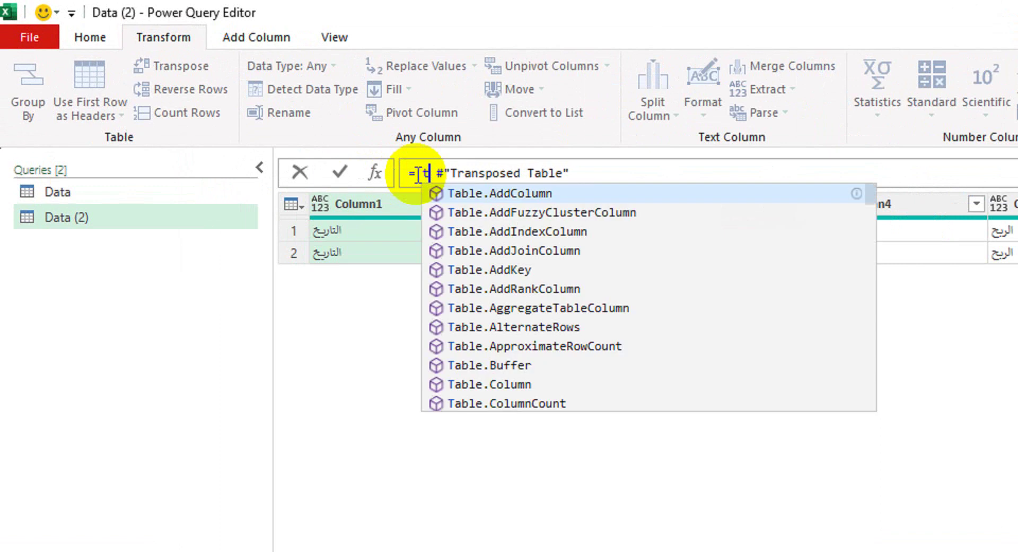
text(able)
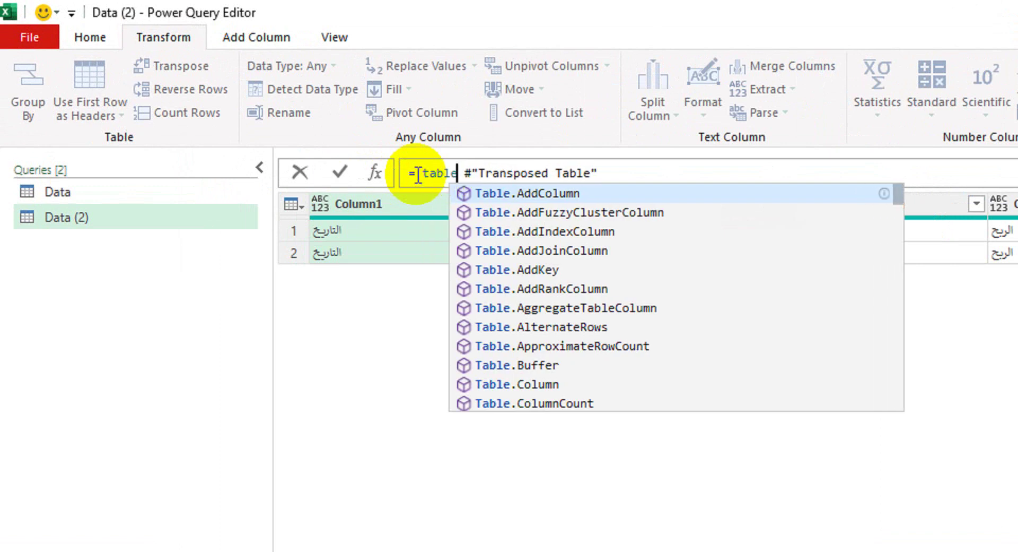
text(.toco)
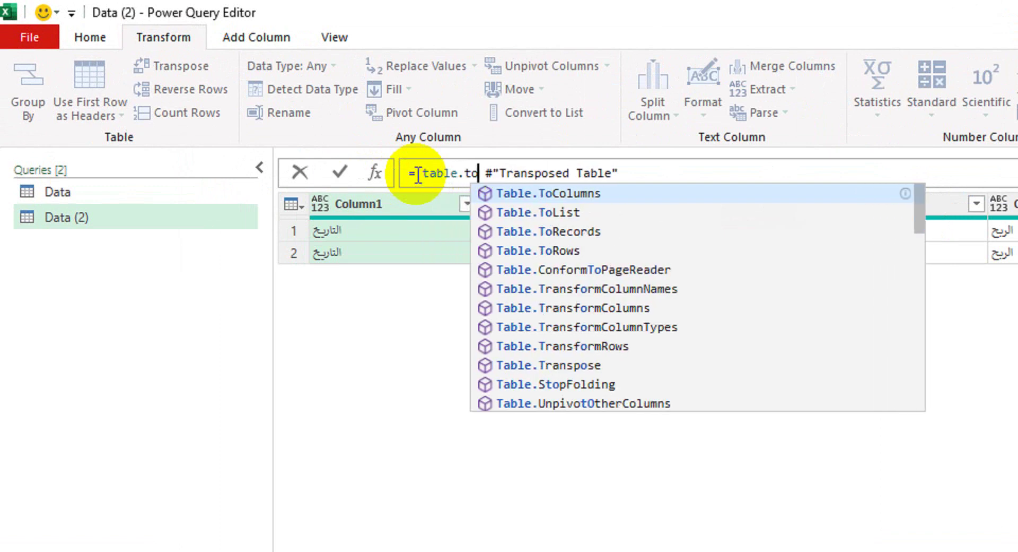
key(Tab)
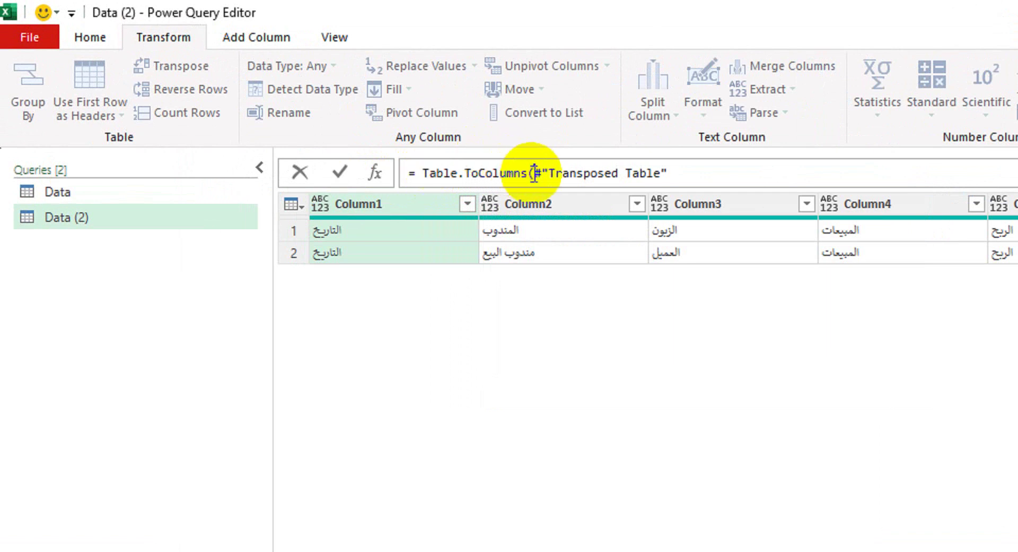
click(754, 181)
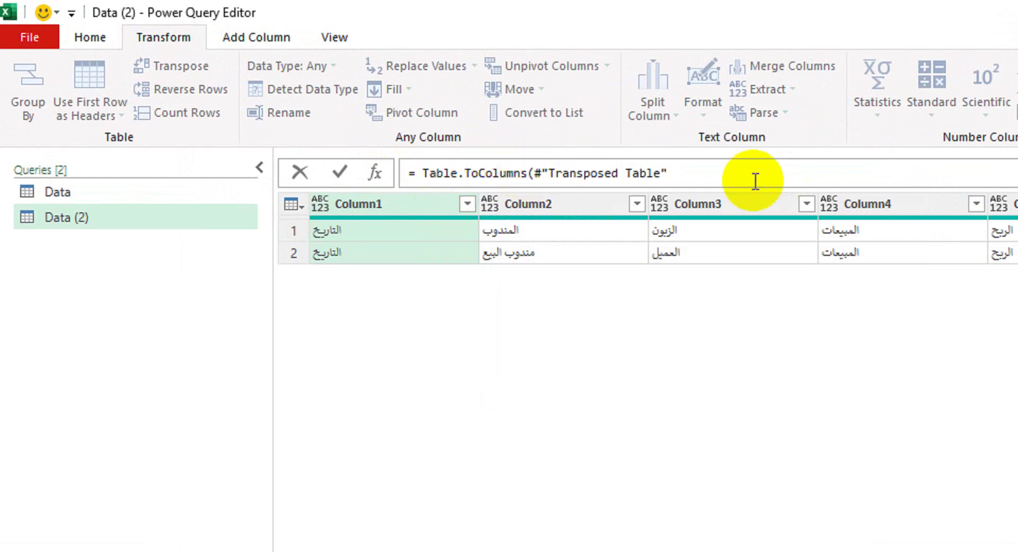
key(Return)
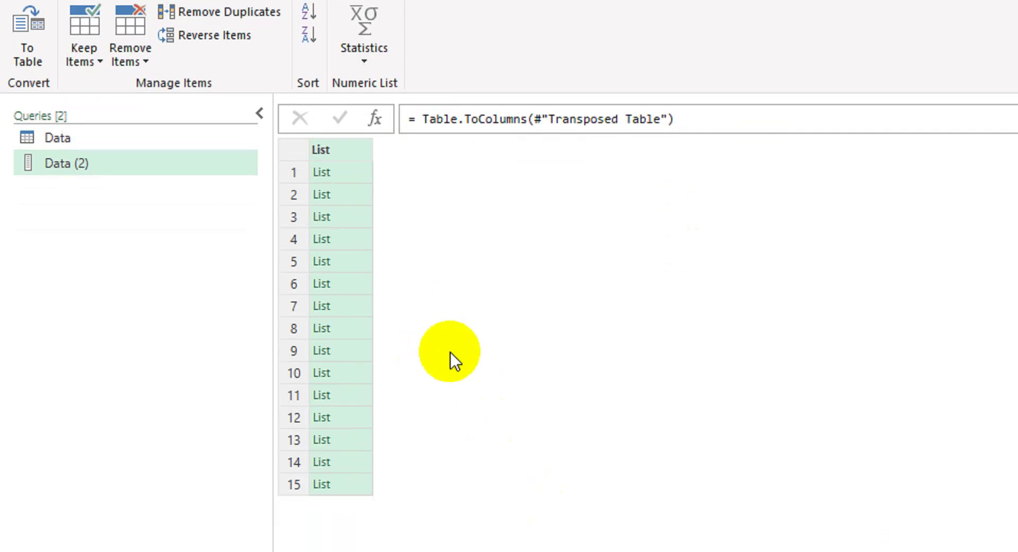
- Preview the contents of the first and second lists in a taller preview area
click(365, 173)
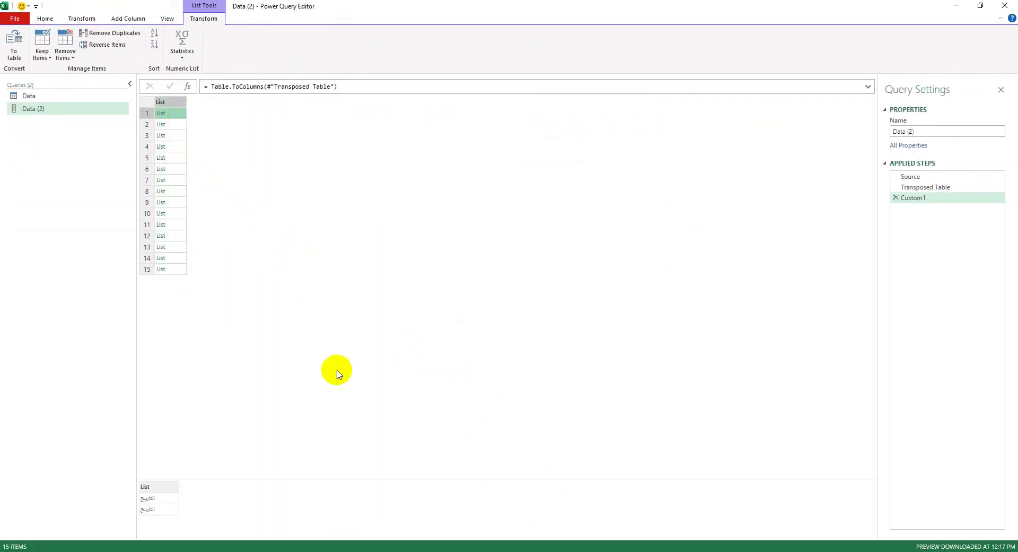
drag(346, 479, 349, 273)
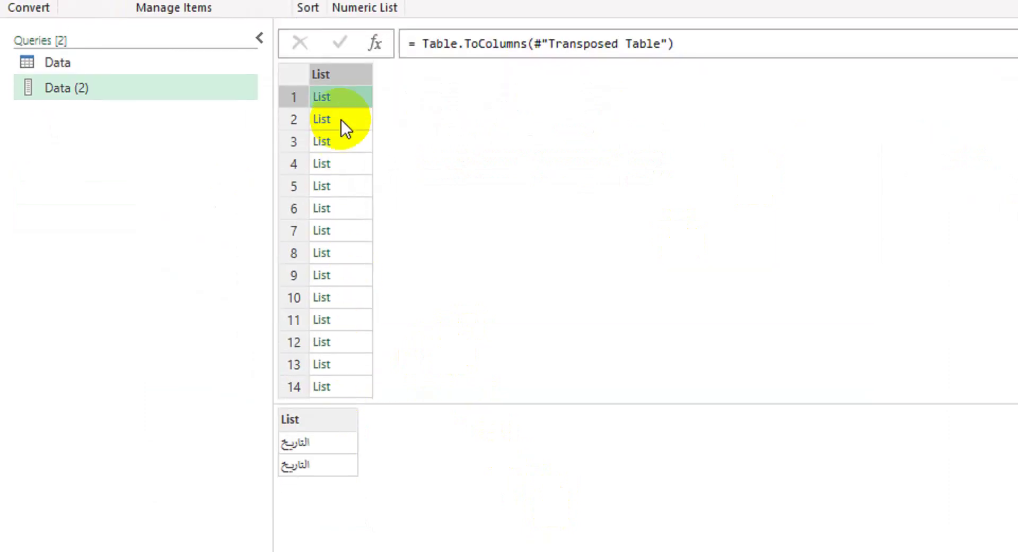
click(340, 109)
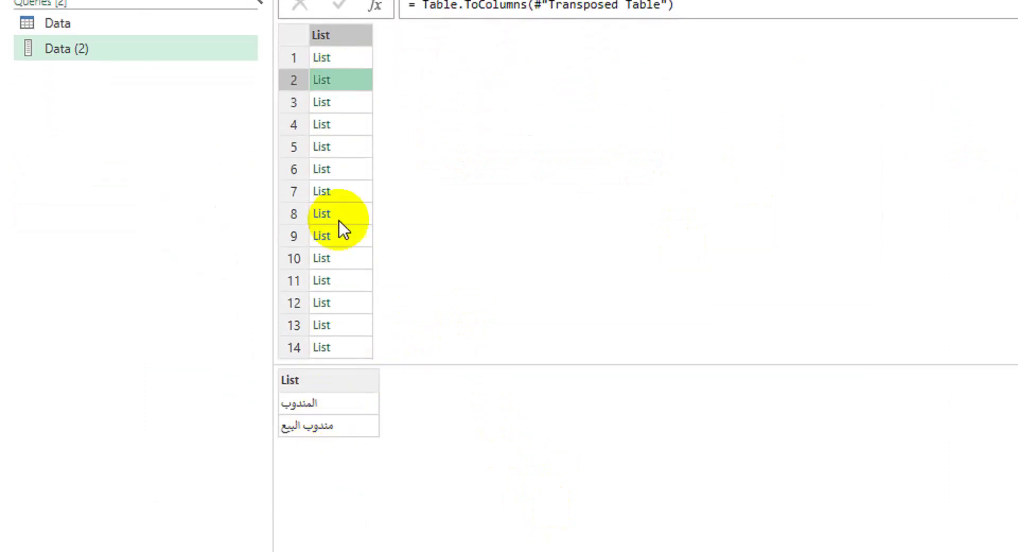
- Preview the third list and load the files of the Desktop's Data folder as a new query for transforming, without combining them
click(342, 103)
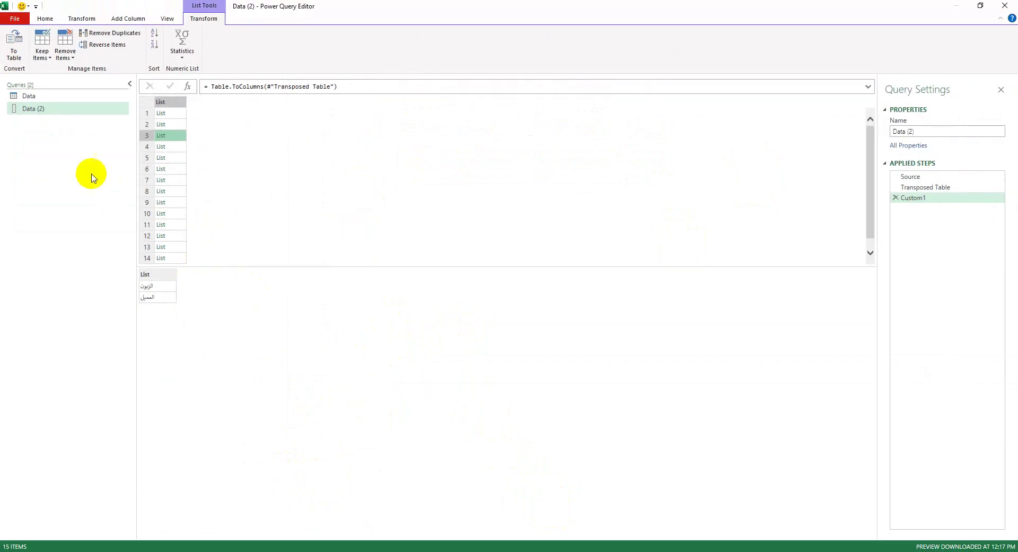
right_click(75, 170)
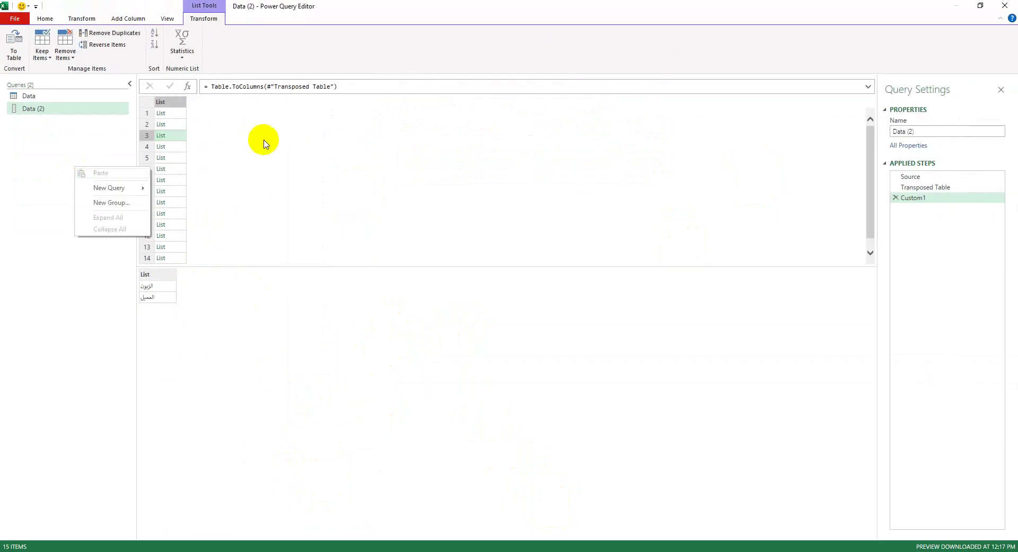
mouse_move(141, 188)
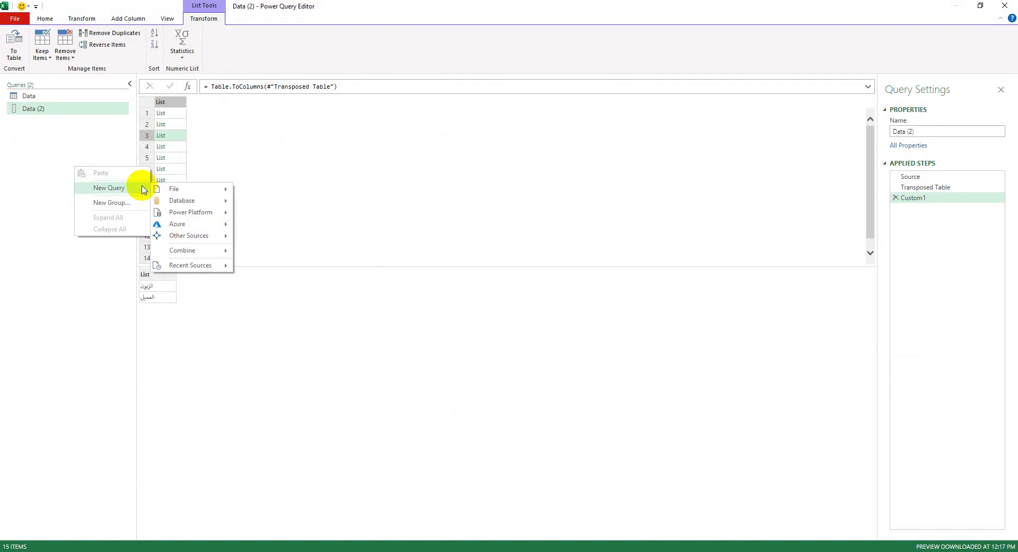
mouse_move(200, 189)
click(279, 255)
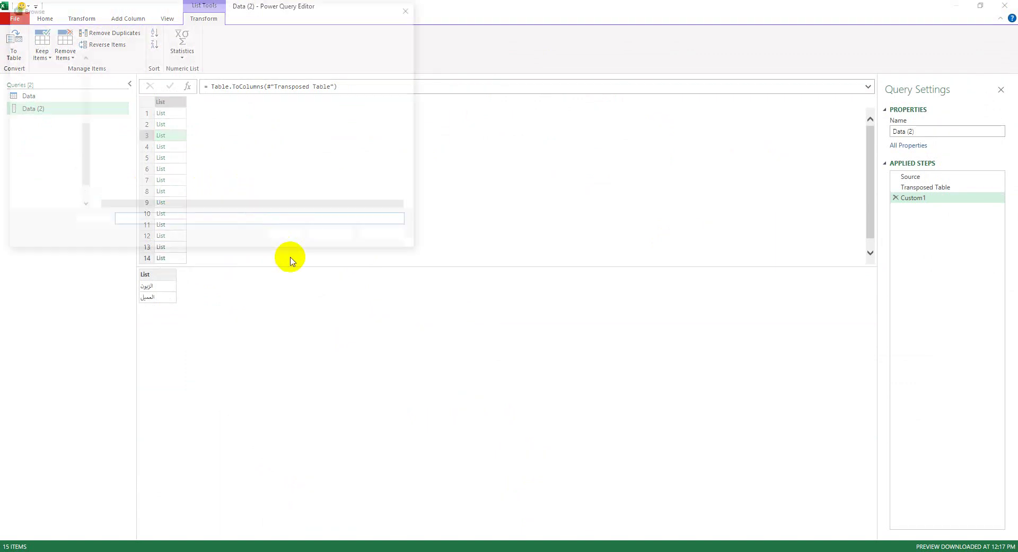
scroll(37, 85, down, 3)
scroll(45, 99, up, 3)
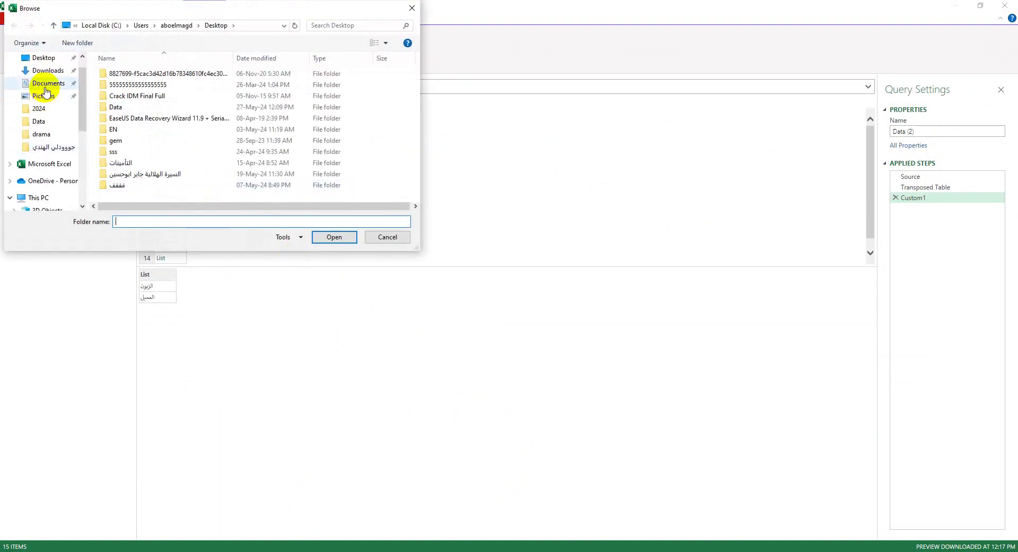
click(44, 79)
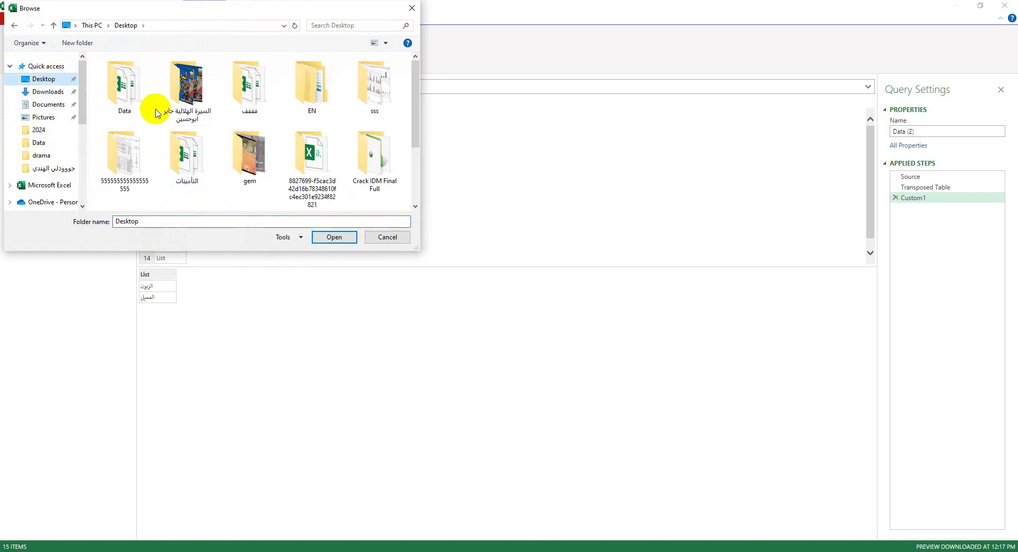
click(125, 93)
click(334, 237)
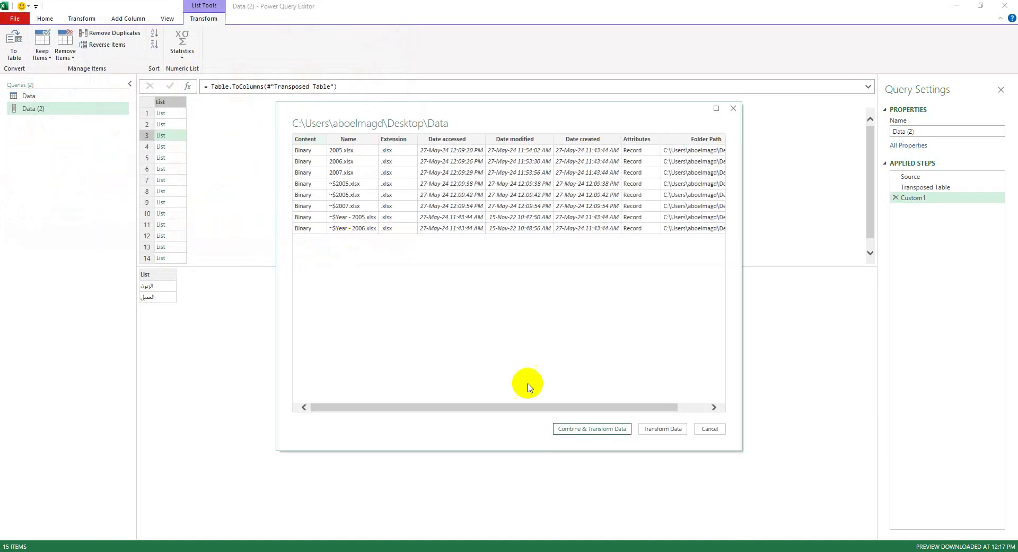
click(656, 428)
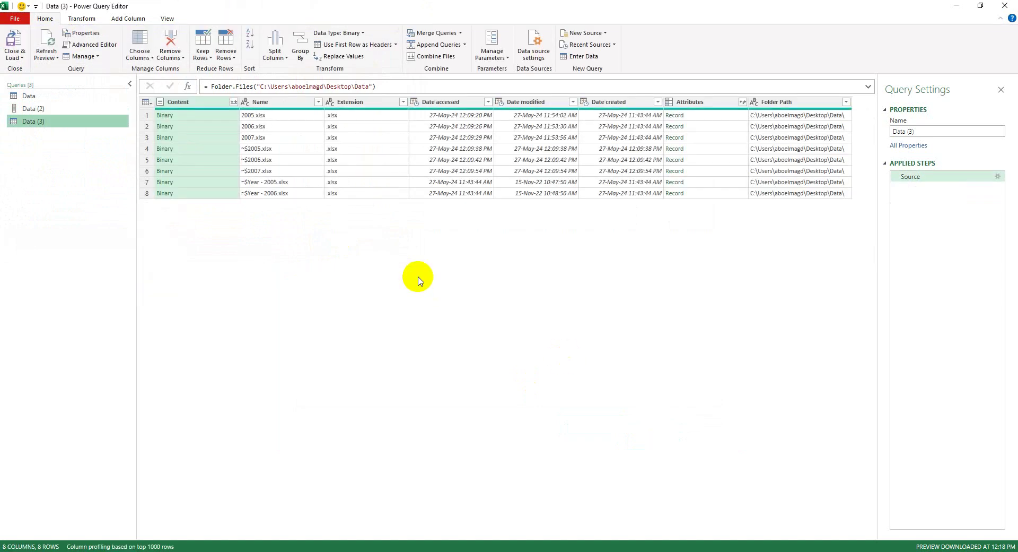
- Preview the full name of the ~$2006.xlsx temporary file in the Name column
click(268, 102)
click(268, 159)
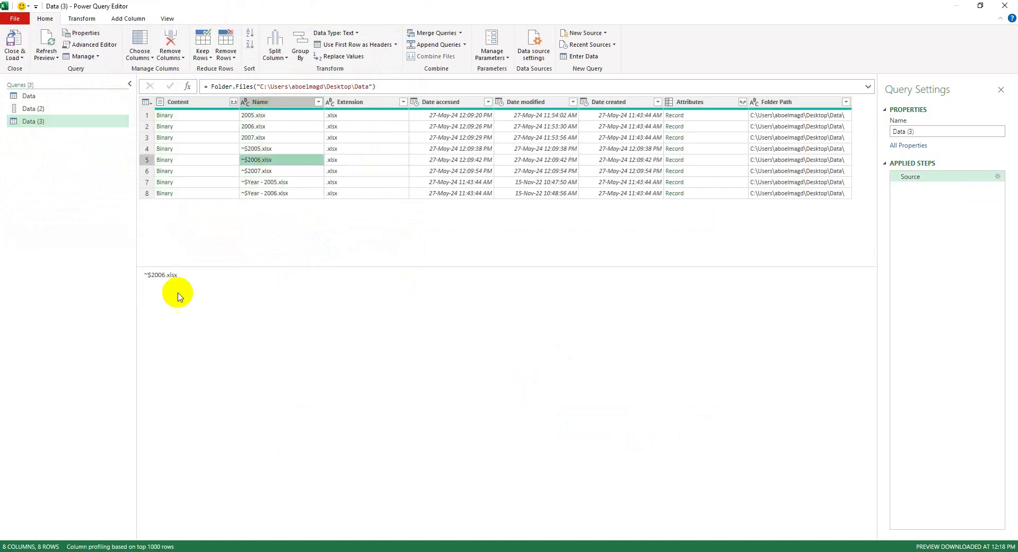
click(144, 274)
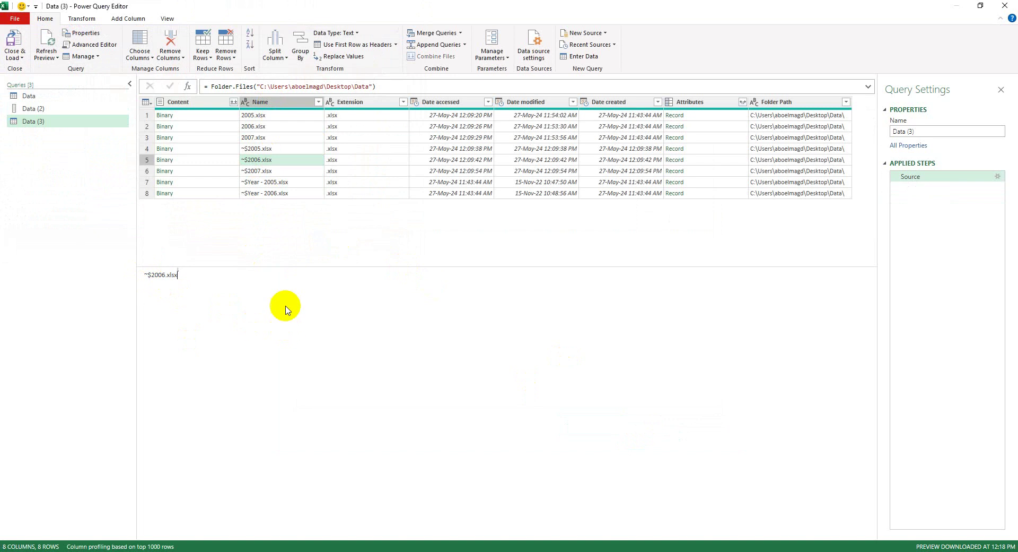
- Filter the Name column to keep only files whose name does not contain ~
click(267, 102)
right_click(304, 102)
click(289, 101)
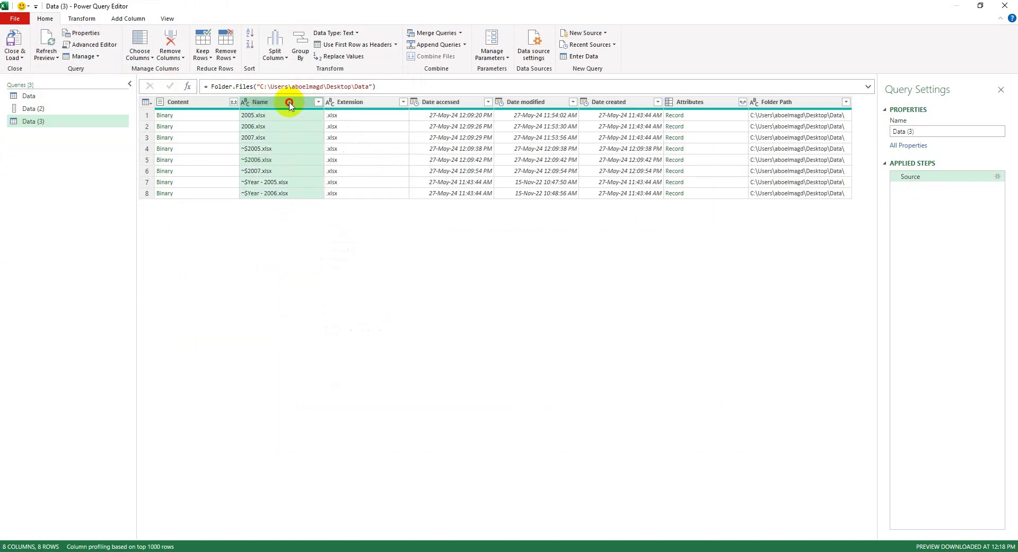
click(318, 102)
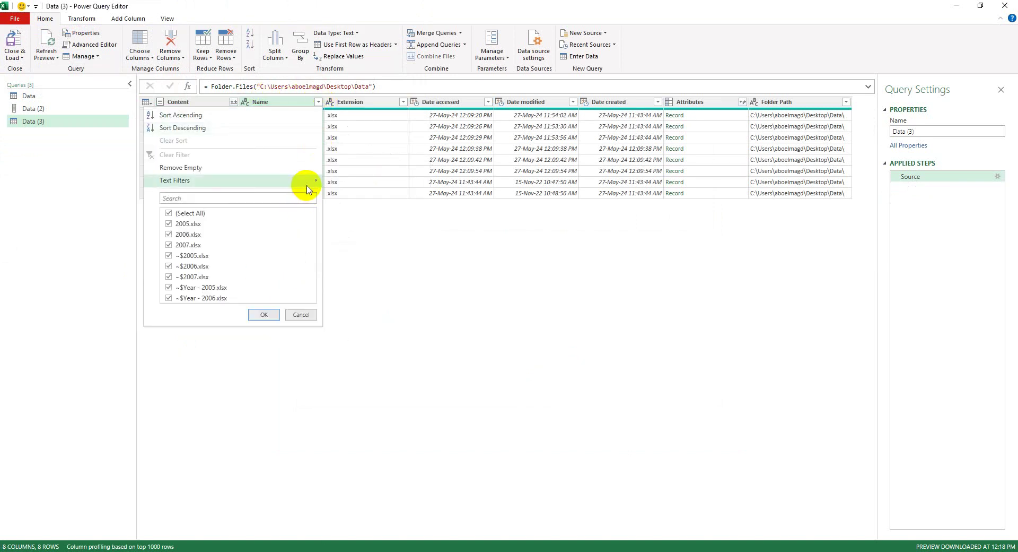
mouse_move(320, 185)
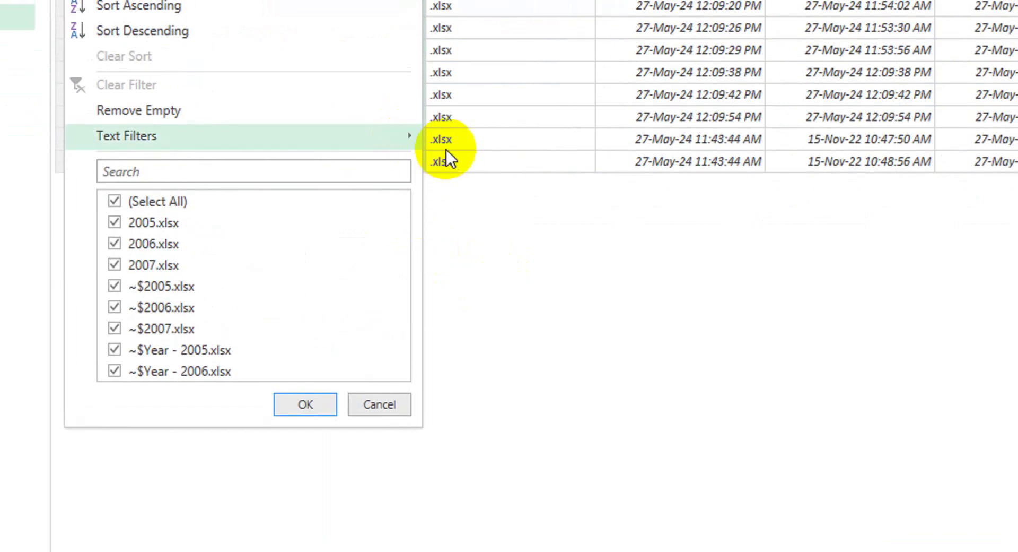
mouse_move(409, 135)
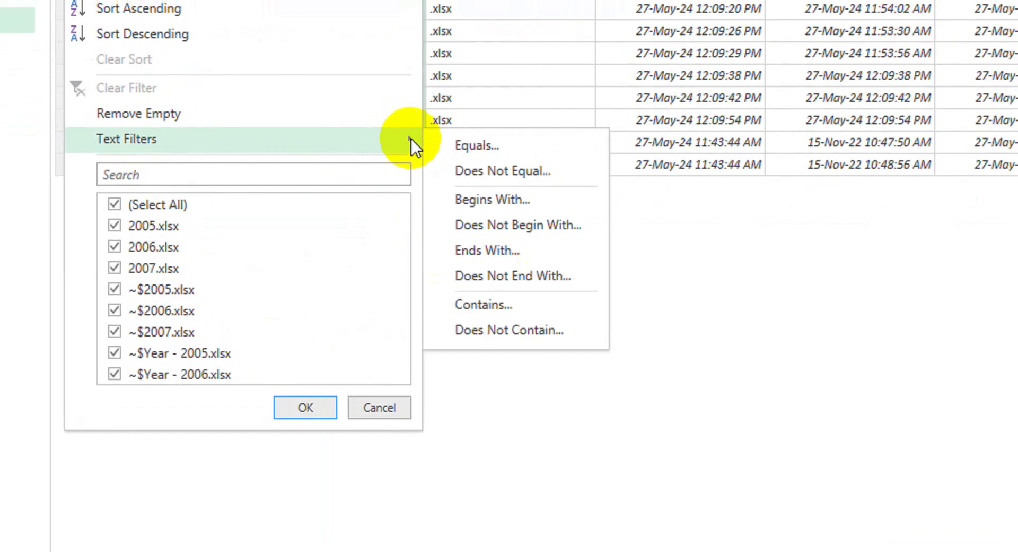
click(511, 326)
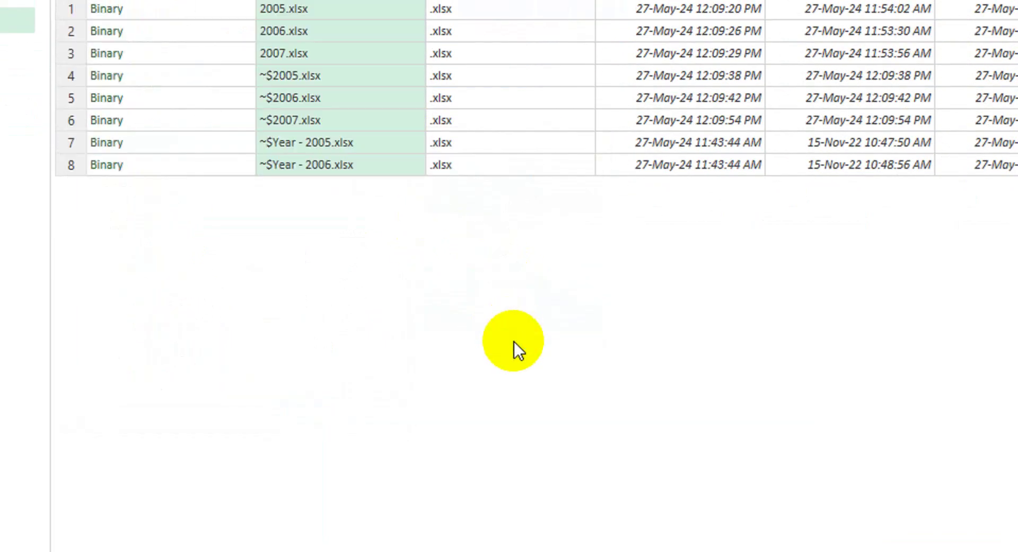
click(689, 331)
text(~)
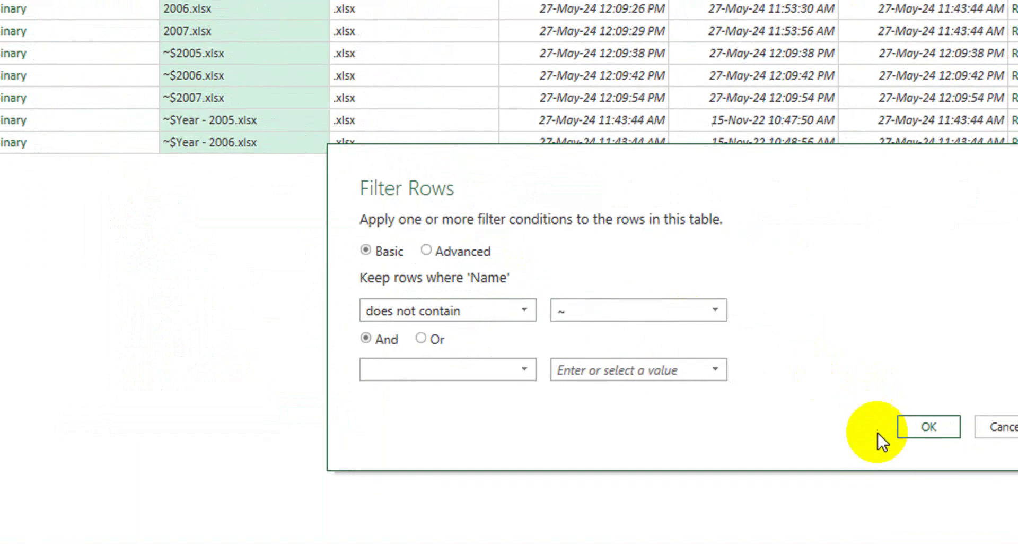
click(1015, 449)
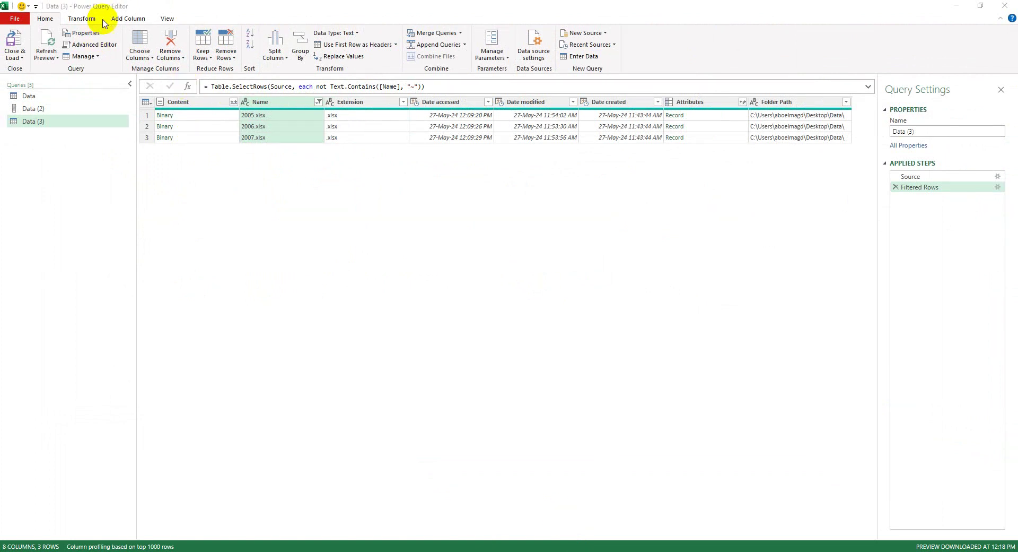
- Add a custom column named Custom with the formula = Excel.Workbook([Content],true)
click(130, 19)
click(53, 43)
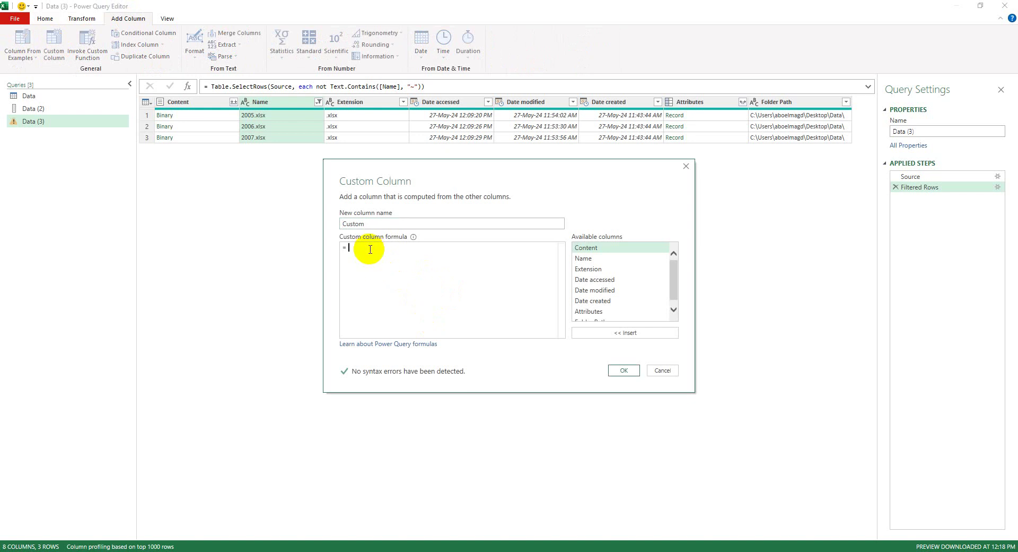
text(ex)
key(Down)
key(Down)
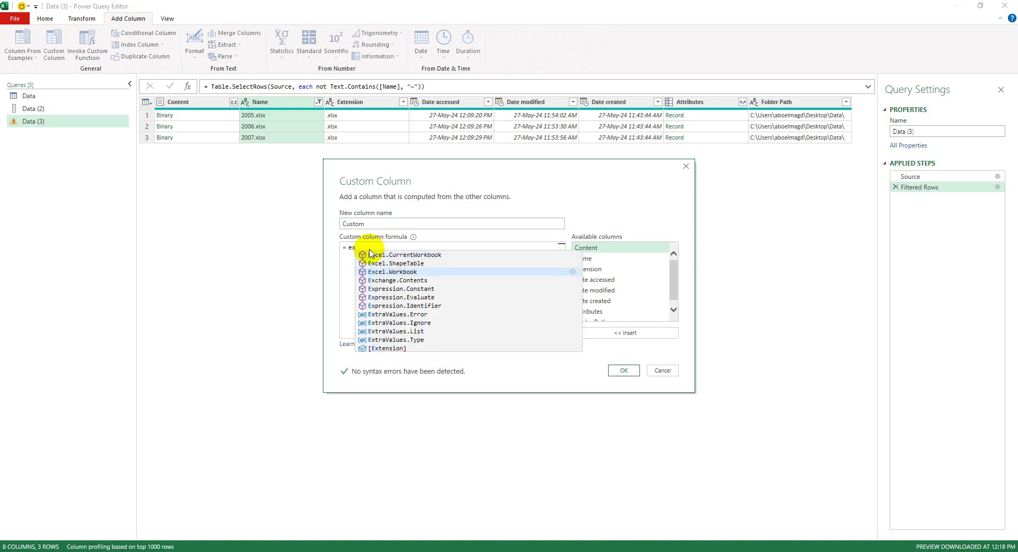
key(Tab)
text(()
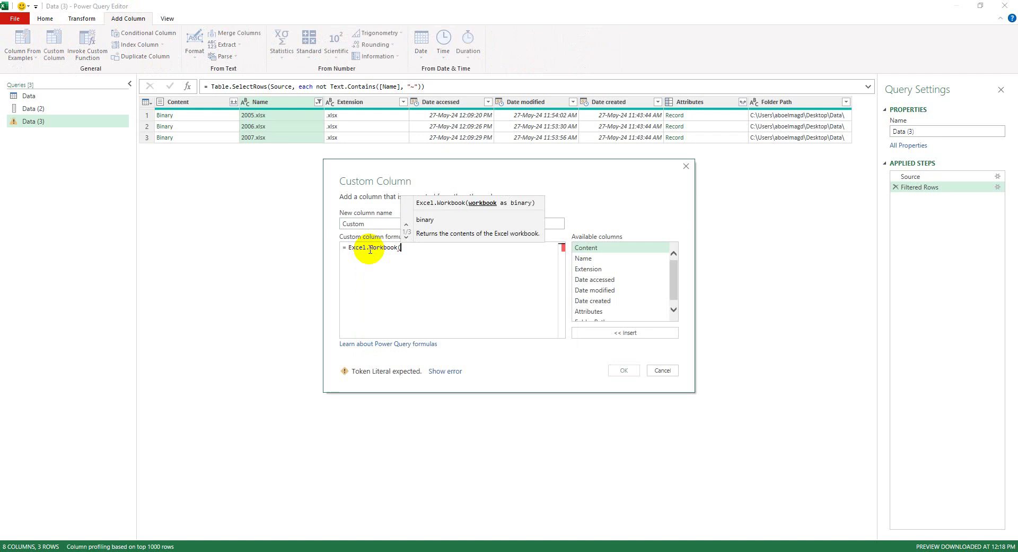
double_click(589, 247)
text(,true)
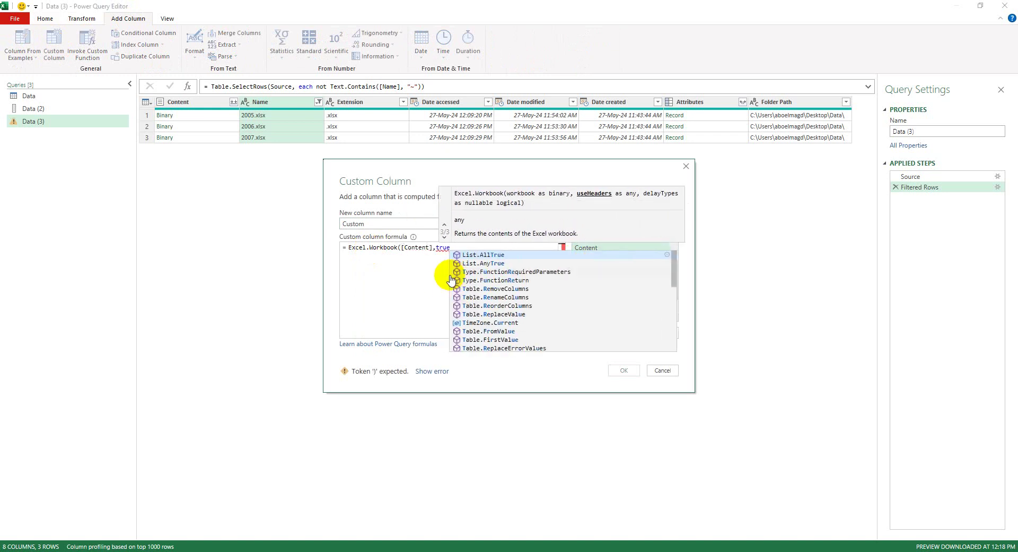
text())
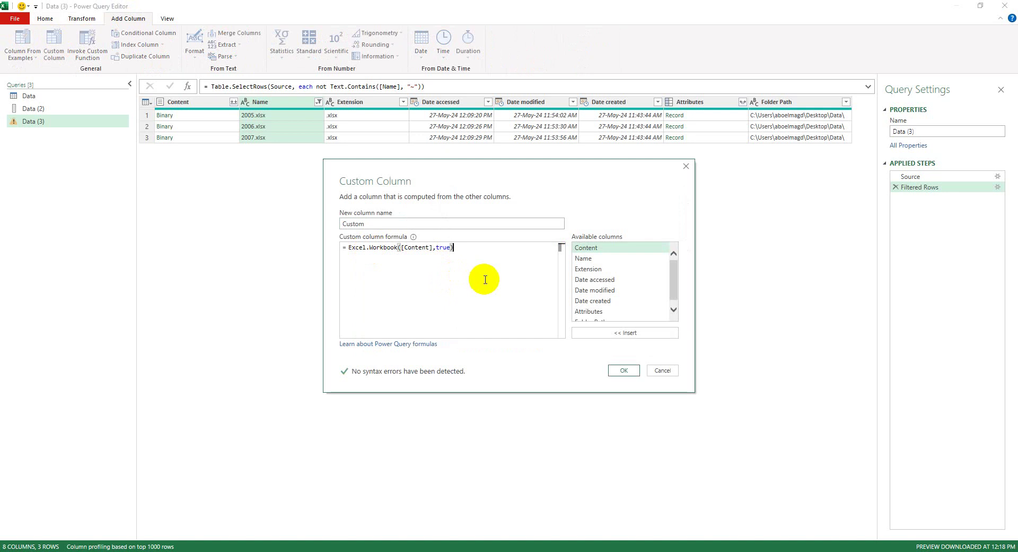
click(723, 423)
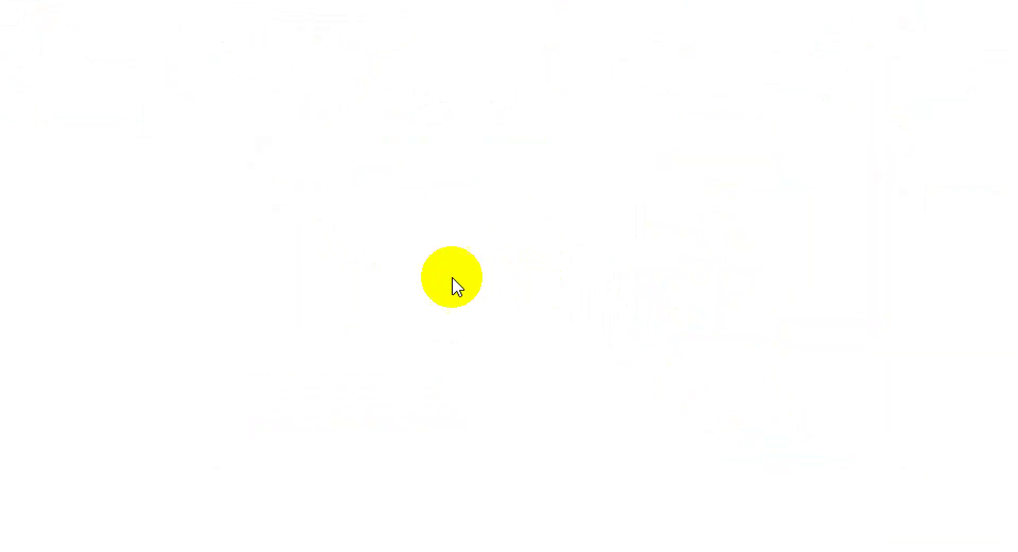
- Preview the first workbook's table in the Custom column and remove all other columns
click(872, 89)
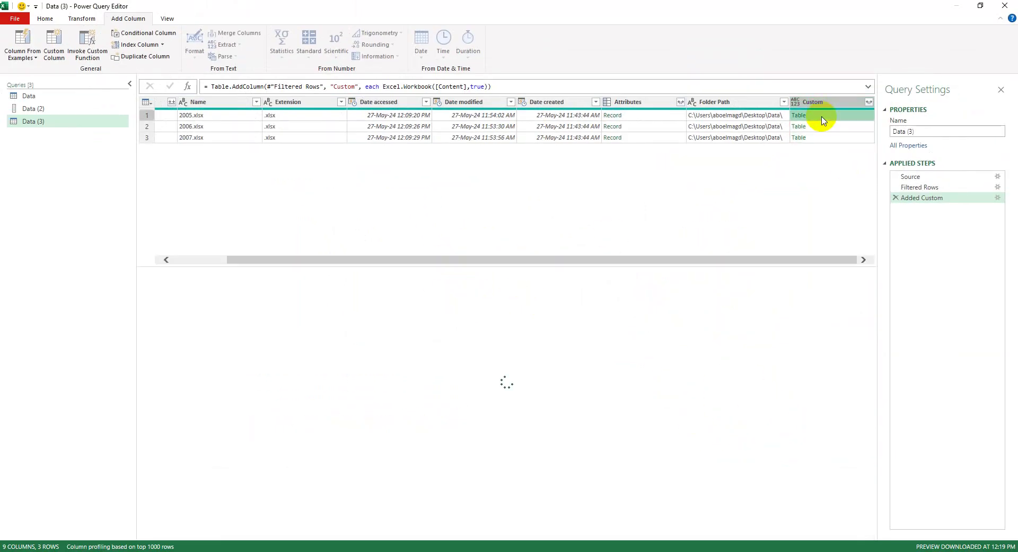
click(821, 101)
right_click(821, 101)
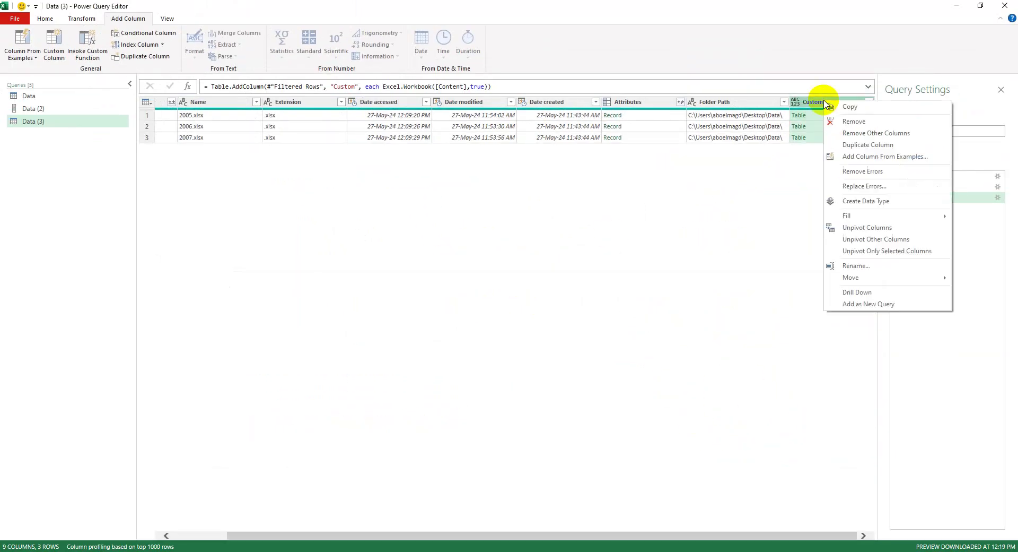
click(878, 133)
- Expand the Custom column into Name, Data, Item, Kind and Hidden without using the original column name as prefix
click(207, 115)
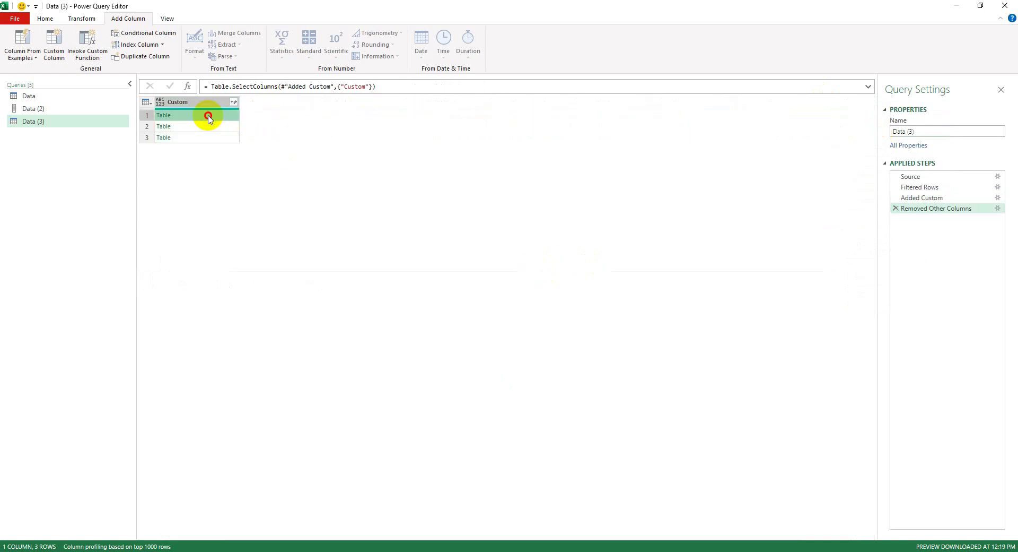
click(234, 102)
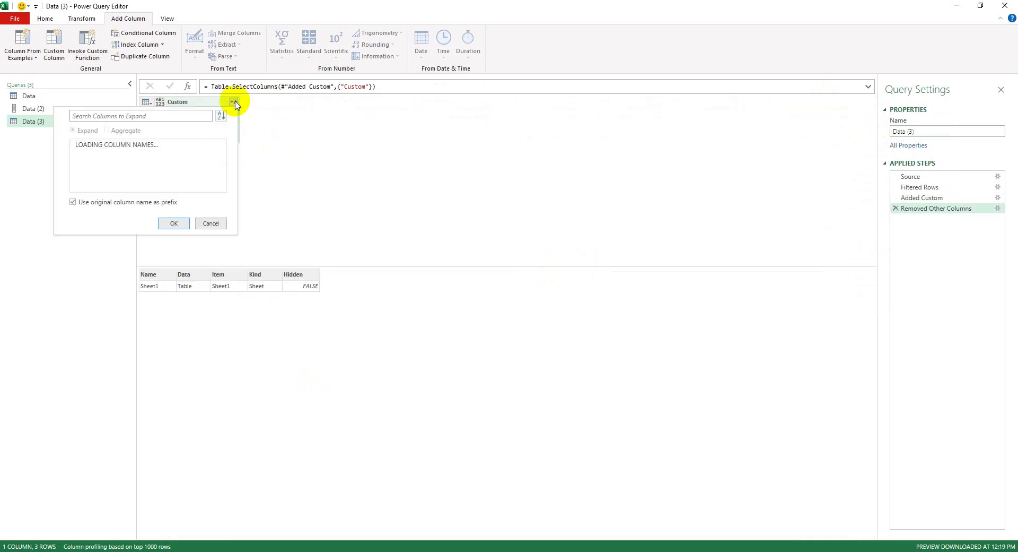
click(104, 212)
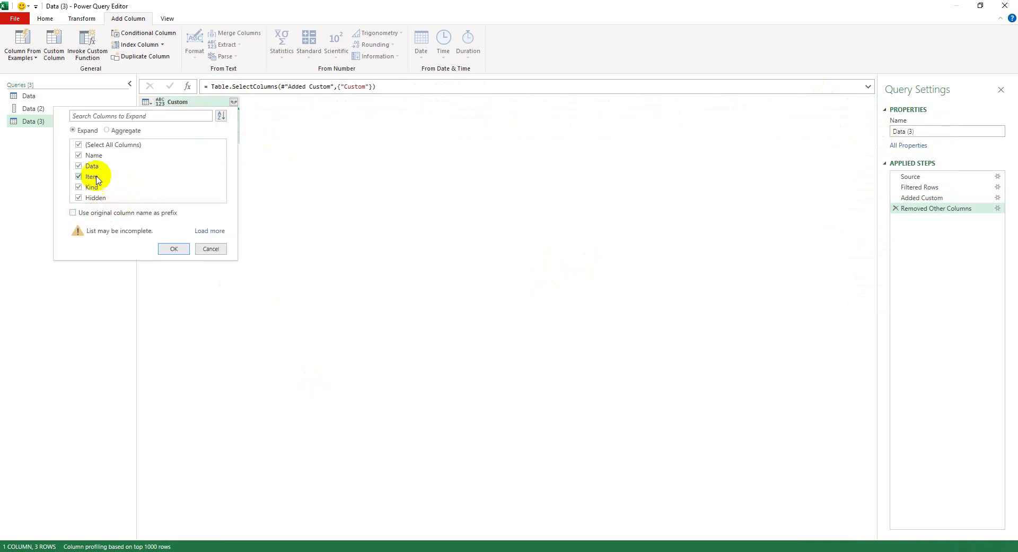
click(99, 145)
click(95, 156)
click(93, 166)
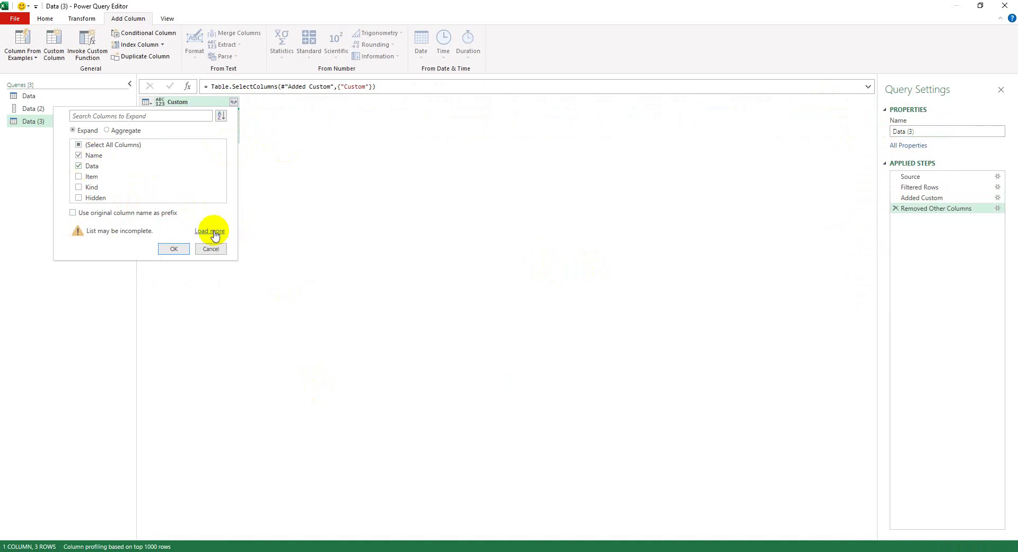
click(210, 230)
click(174, 249)
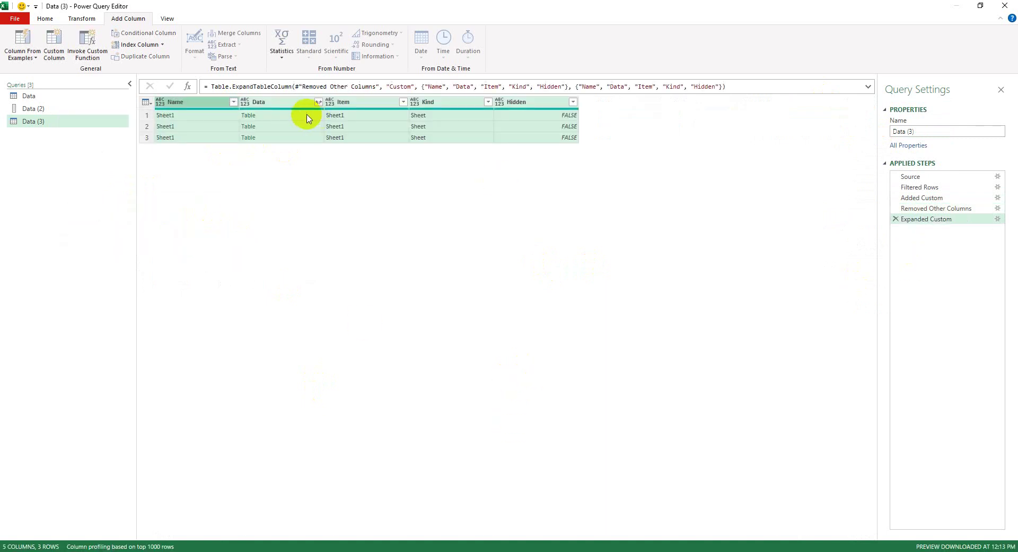
- Preview the three sheet tables in the Data column in a taller preview area to compare their headers
click(285, 115)
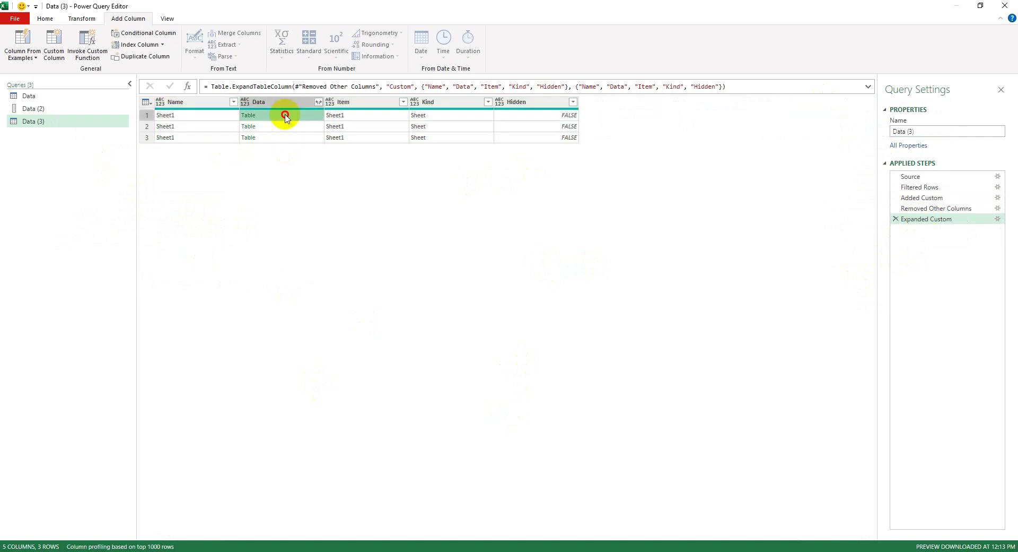
click(295, 127)
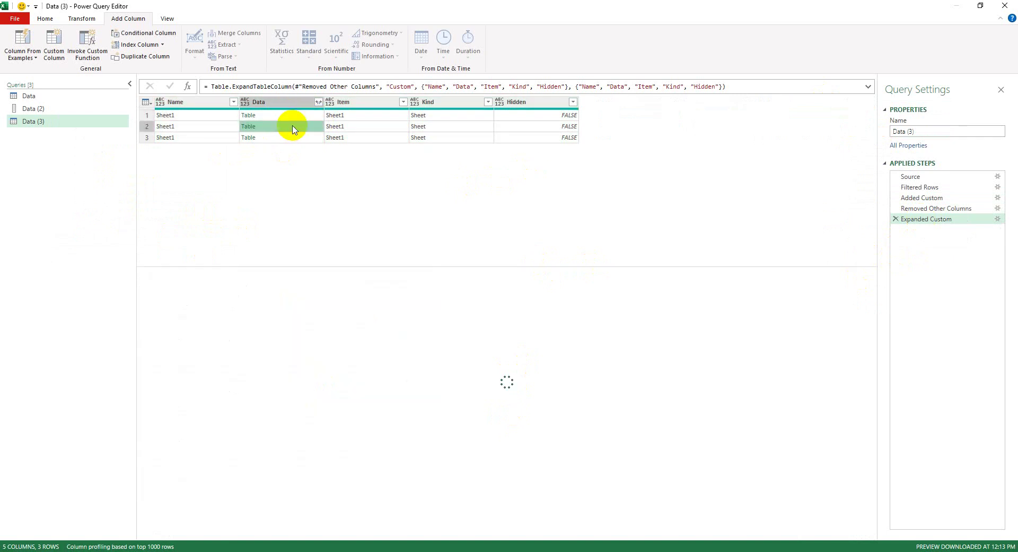
drag(326, 267, 329, 228)
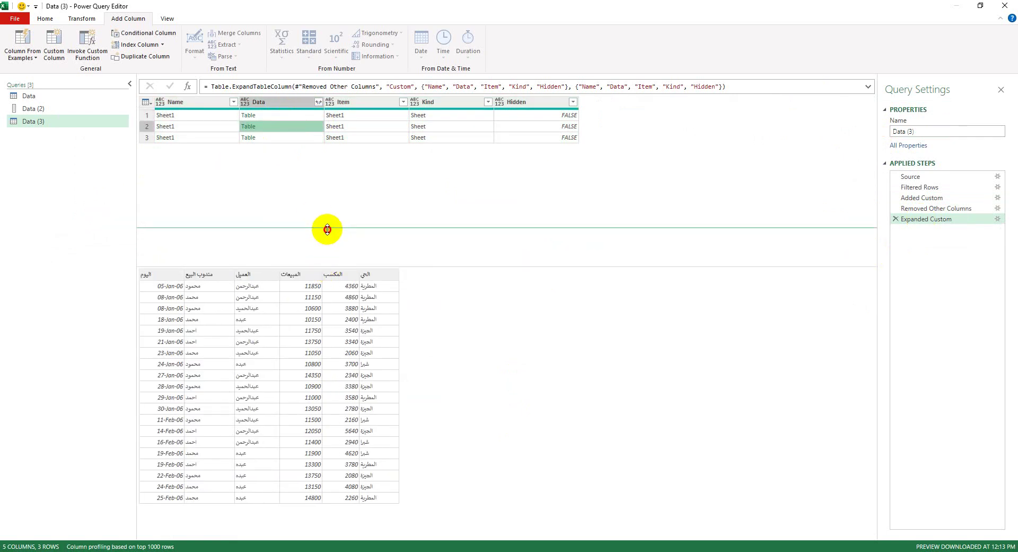
click(271, 139)
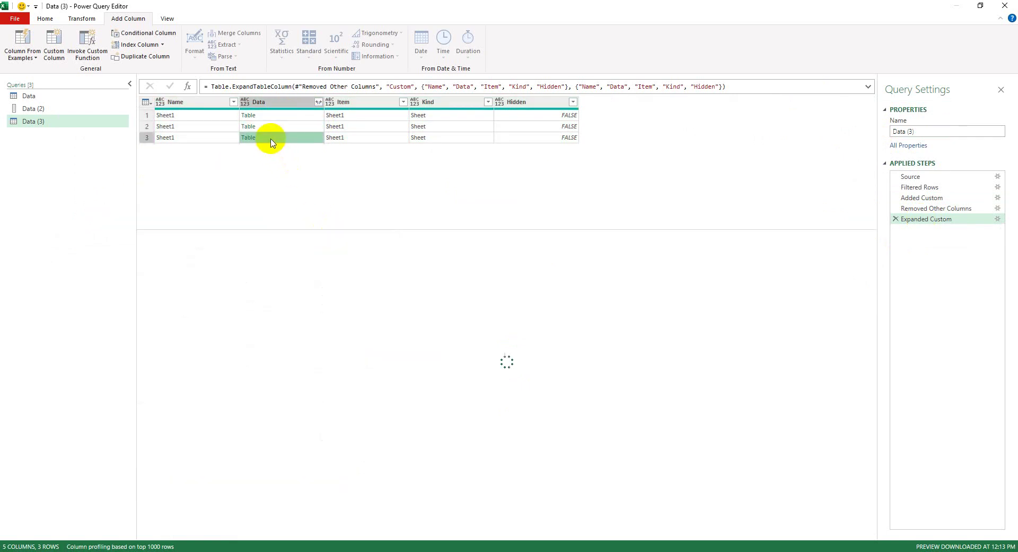
- Remove the Item, Kind and Hidden columns from Data (3) and preview the first table in the Data column
click(364, 104)
ctrl+click(454, 104)
ctrl+click(519, 109)
right_click(523, 103)
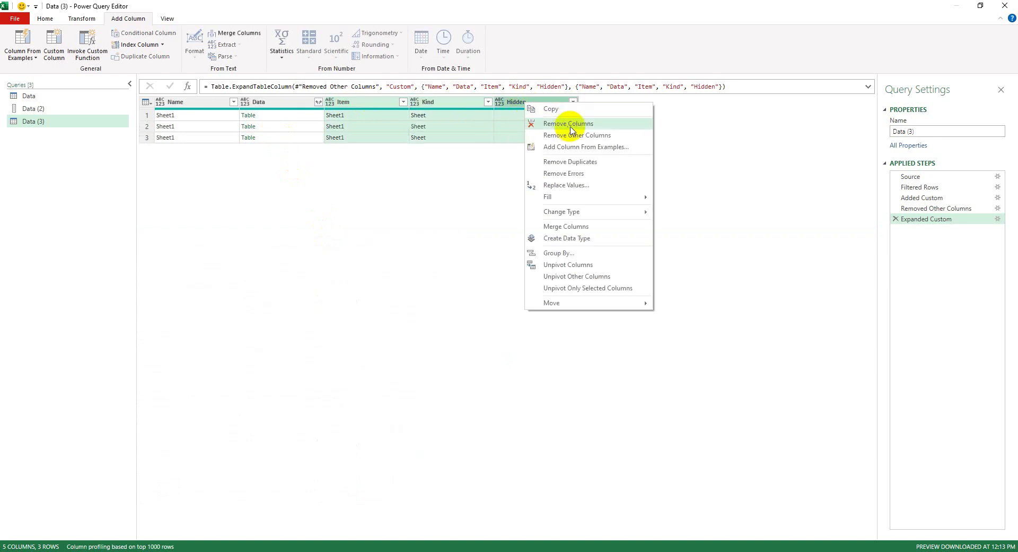
click(564, 123)
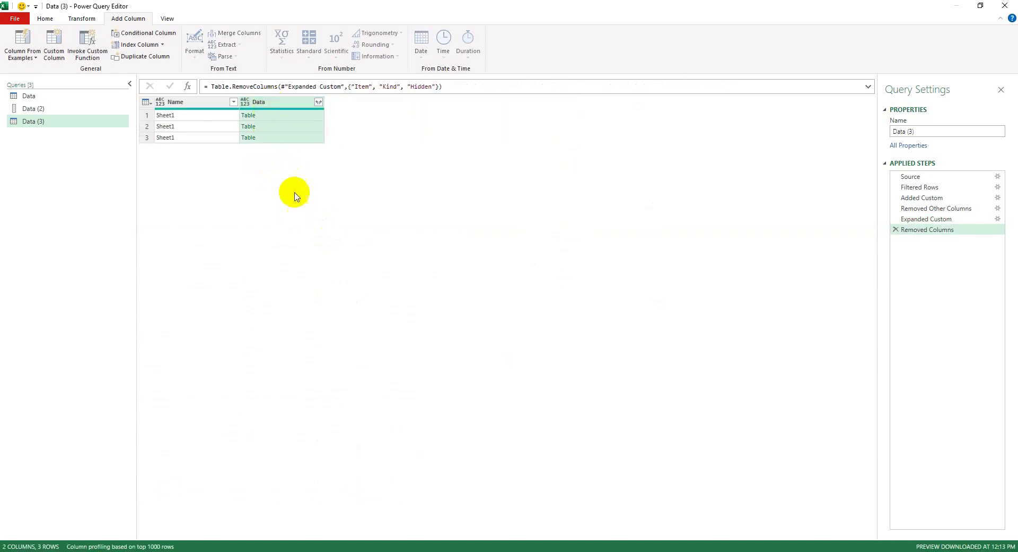
click(272, 116)
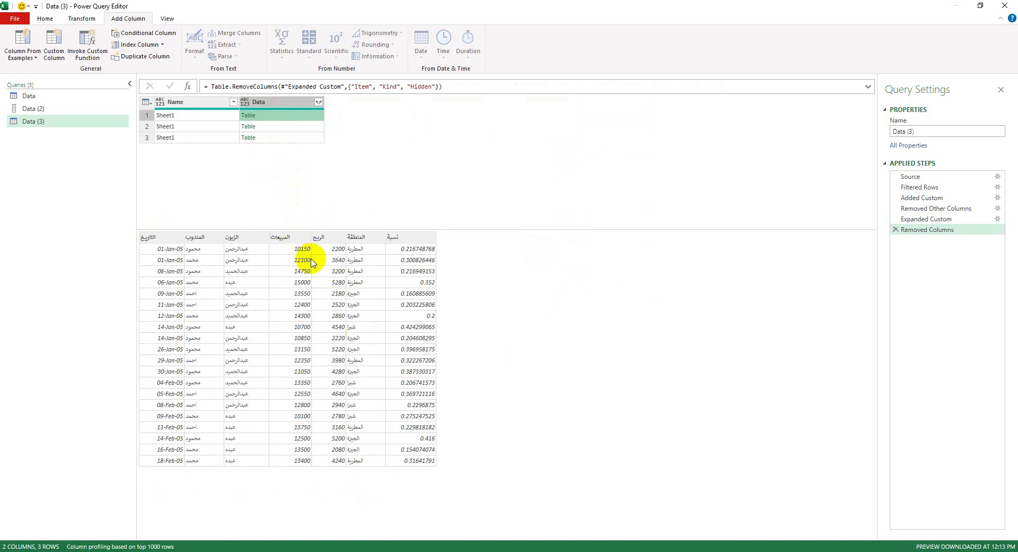
- Rename the Data (2) query as Rename and preview its first two lists
click(33, 112)
drag(938, 134, 875, 131)
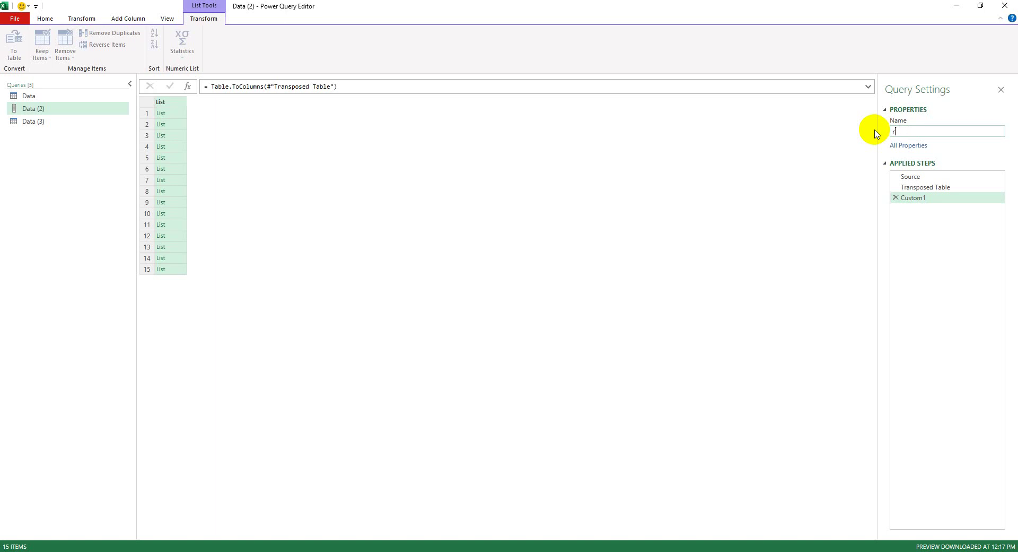
text(Rename)
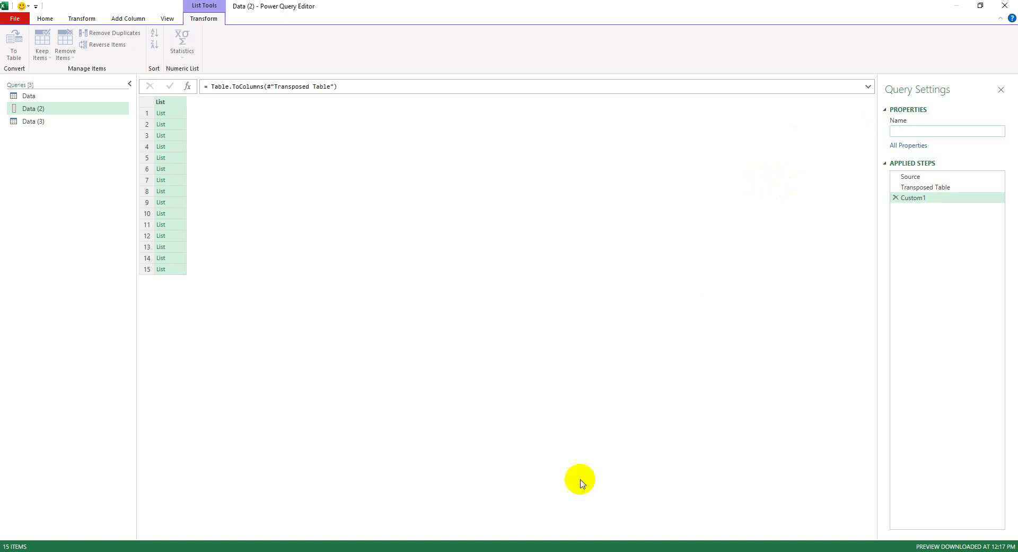
key(Return)
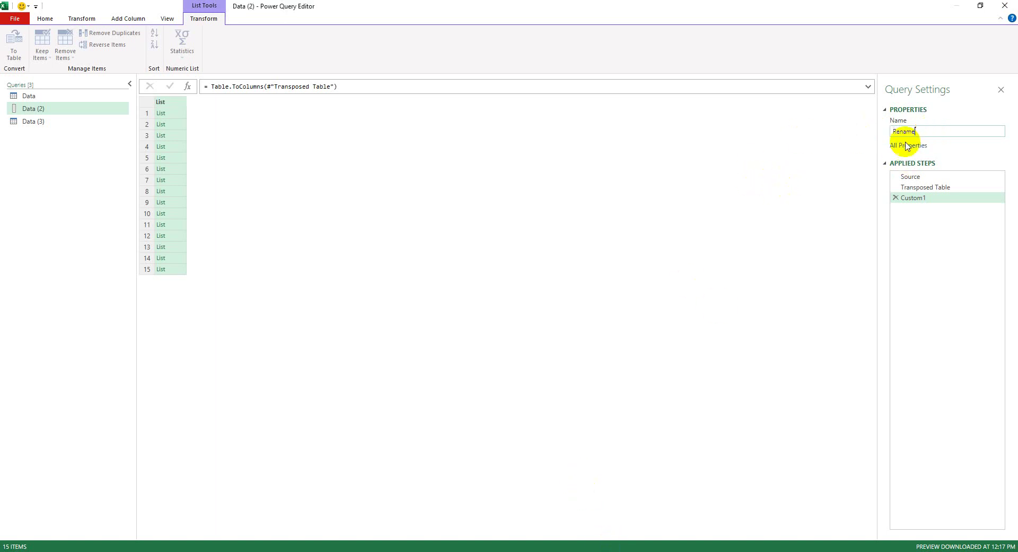
click(172, 113)
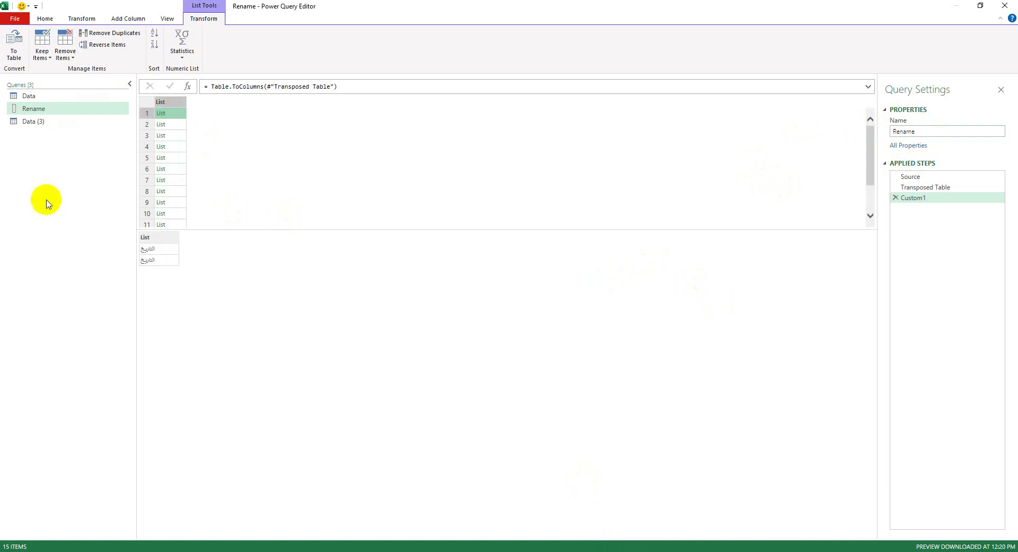
click(168, 124)
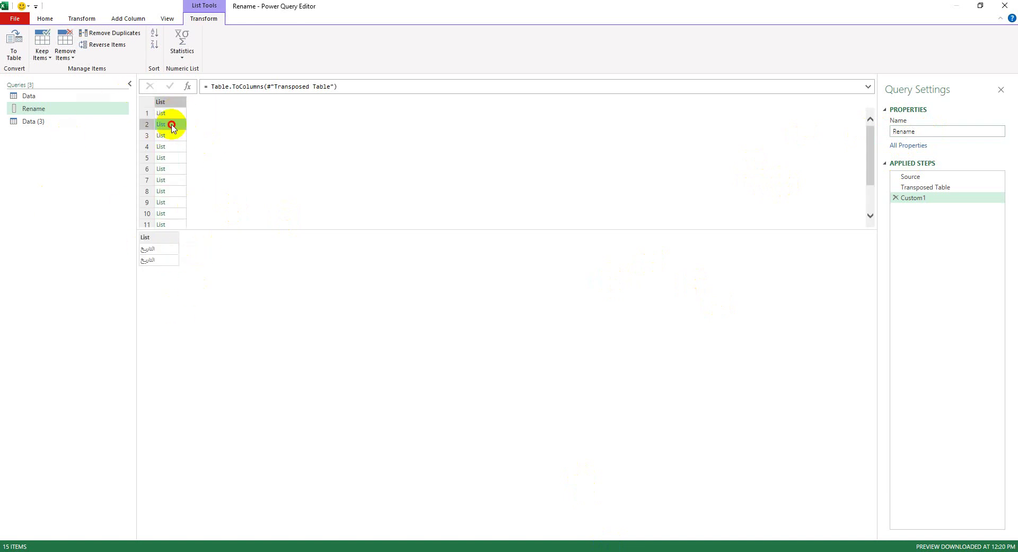
- In Data (3), add a custom column named Custom with the formula = Table.RenameColumns([Data],Rename)
click(34, 124)
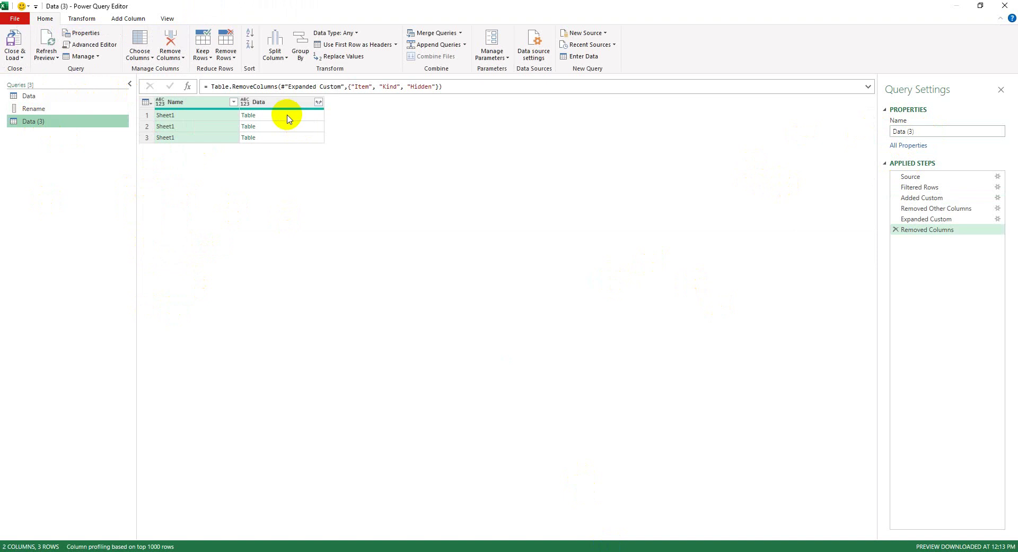
click(123, 18)
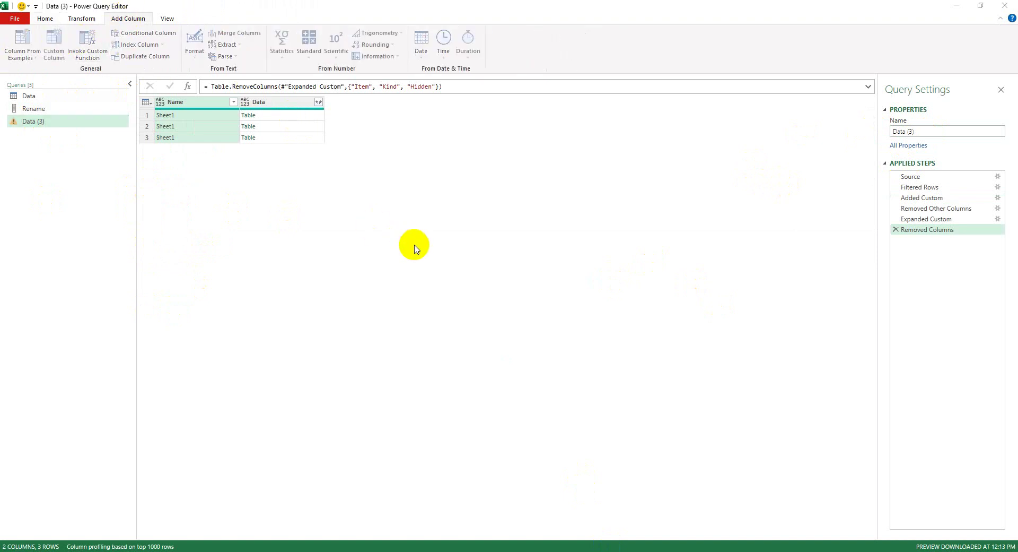
click(368, 247)
text(ta)
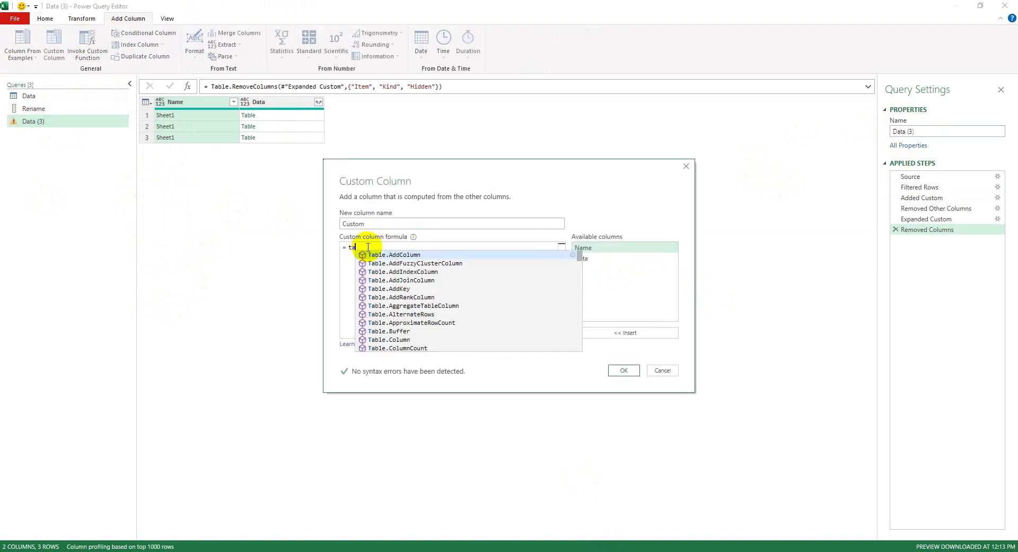
text(blr re)
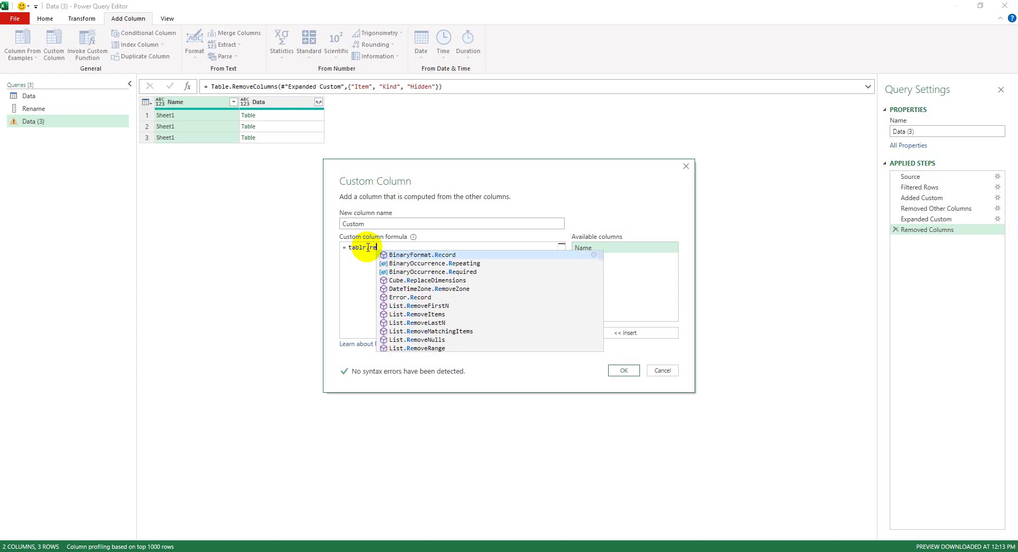
text(na)
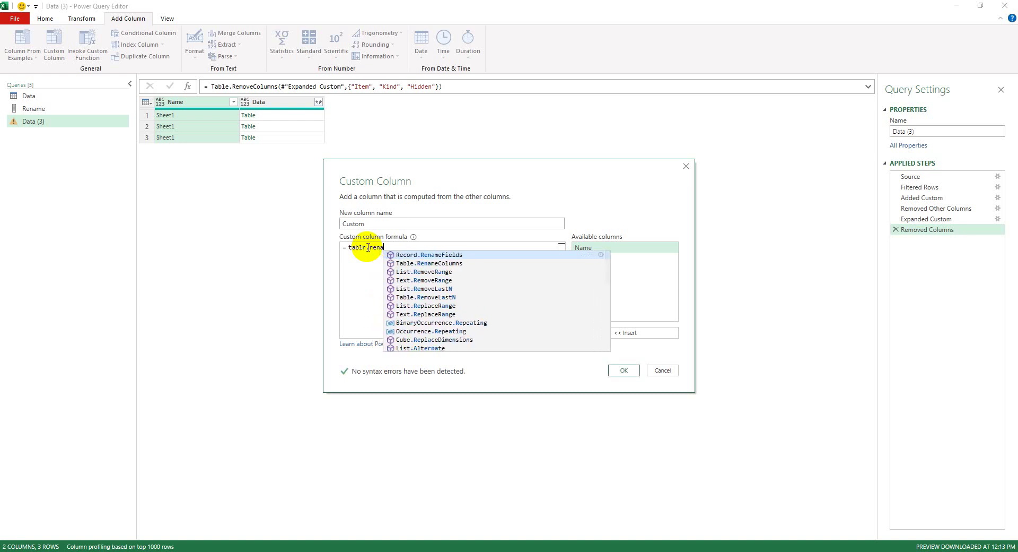
key(Down)
key(Tab)
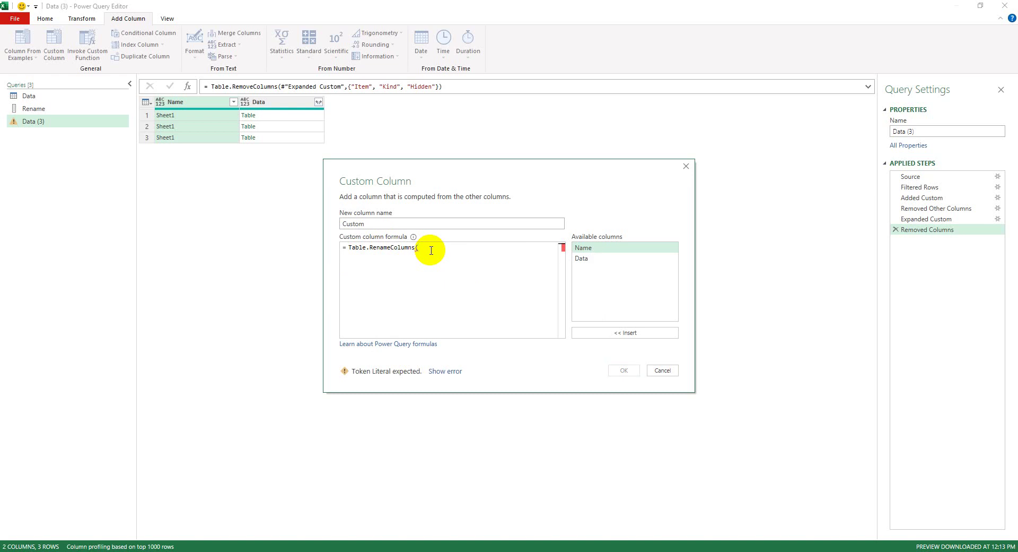
text(()
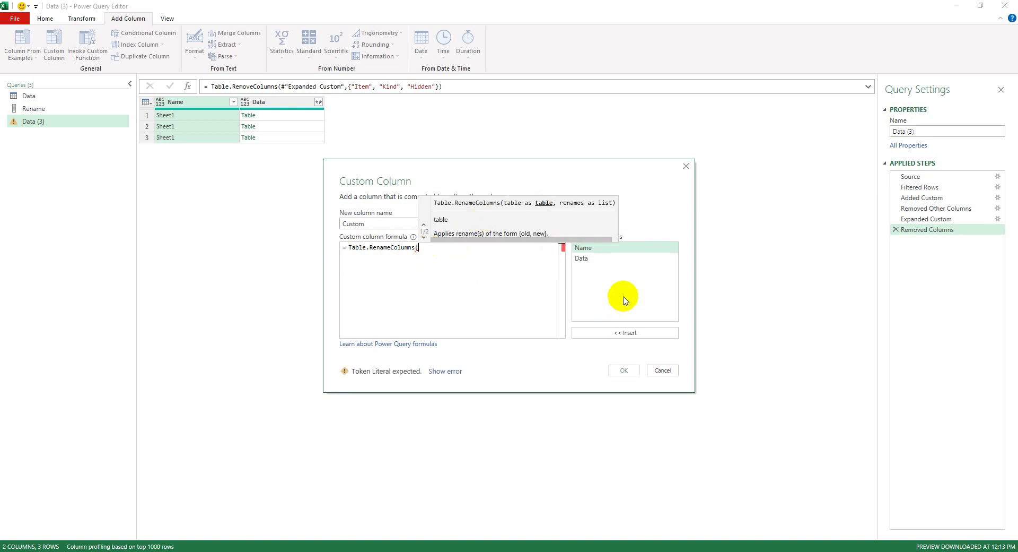
double_click(584, 258)
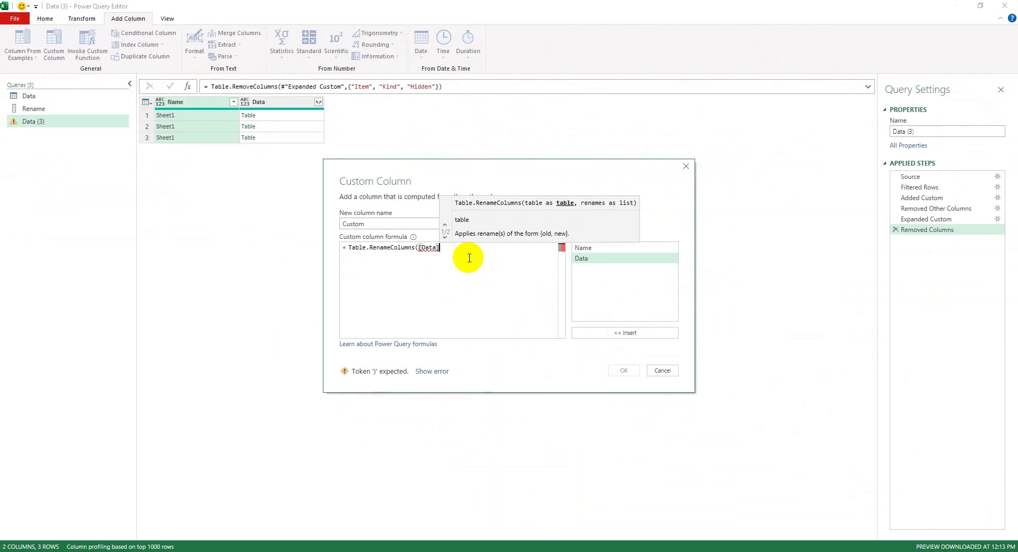
text(,)
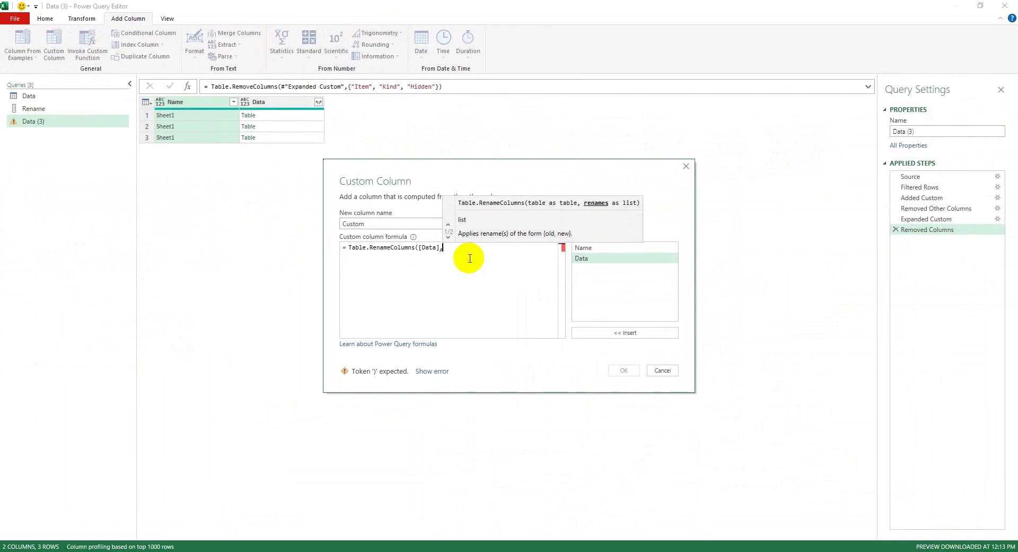
text(R)
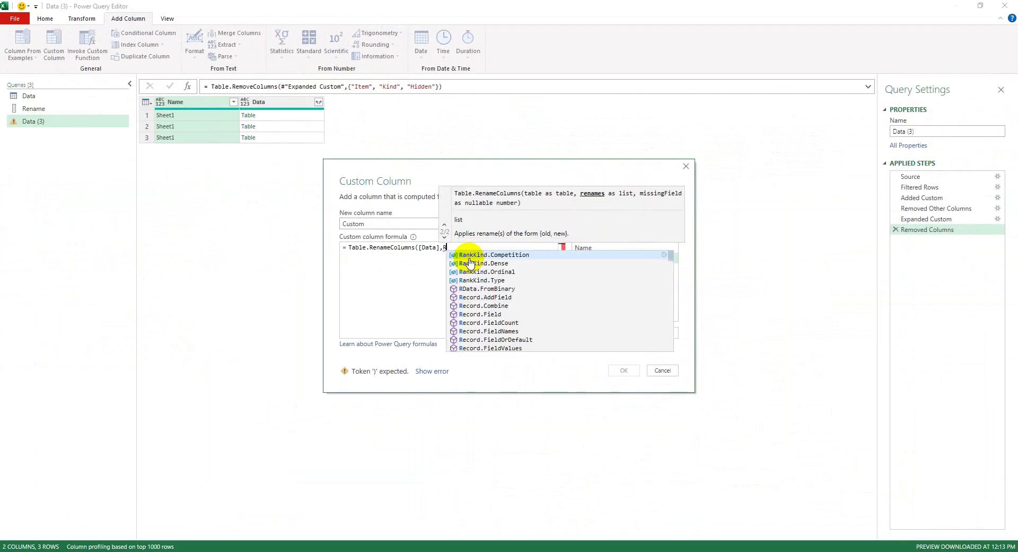
text(n)
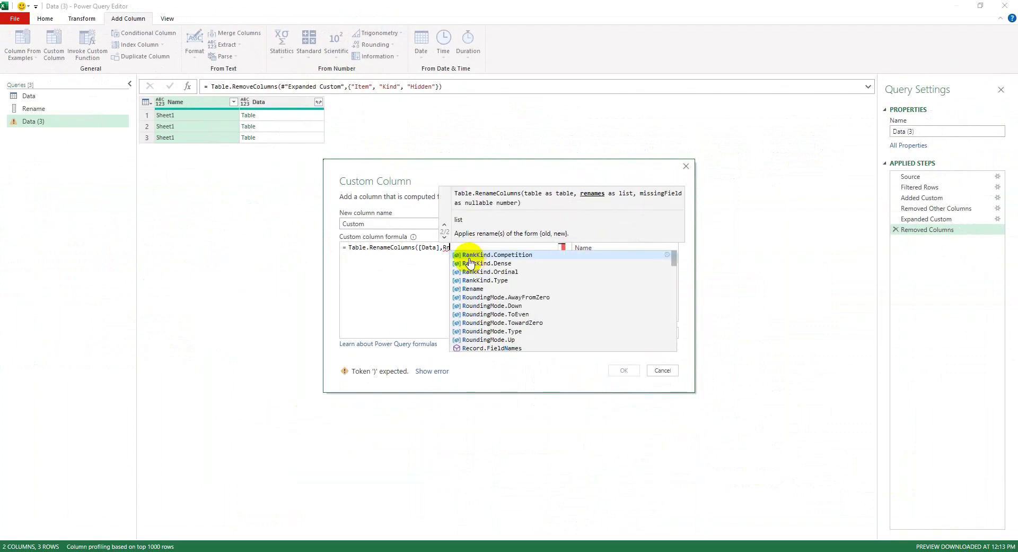
click(475, 289)
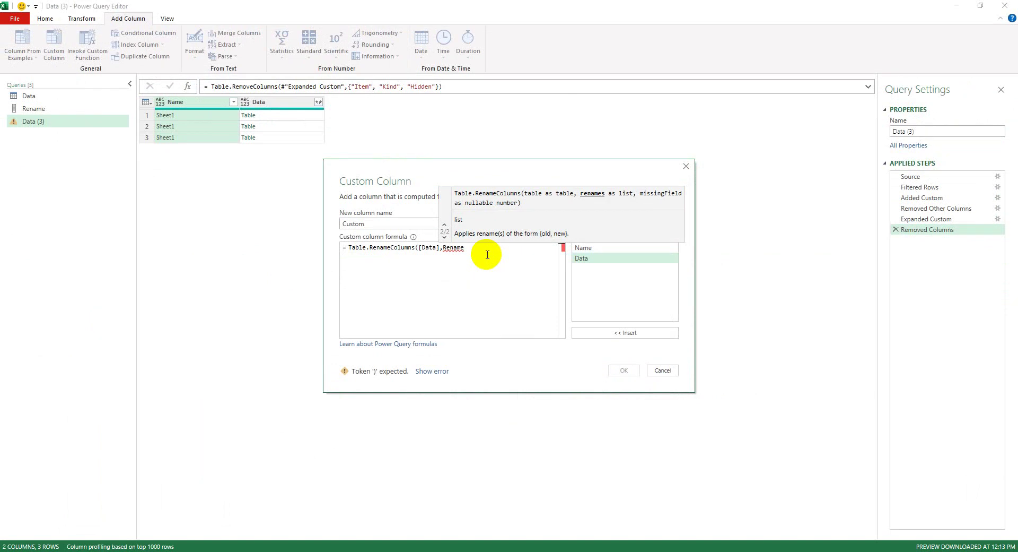
text())
click(622, 370)
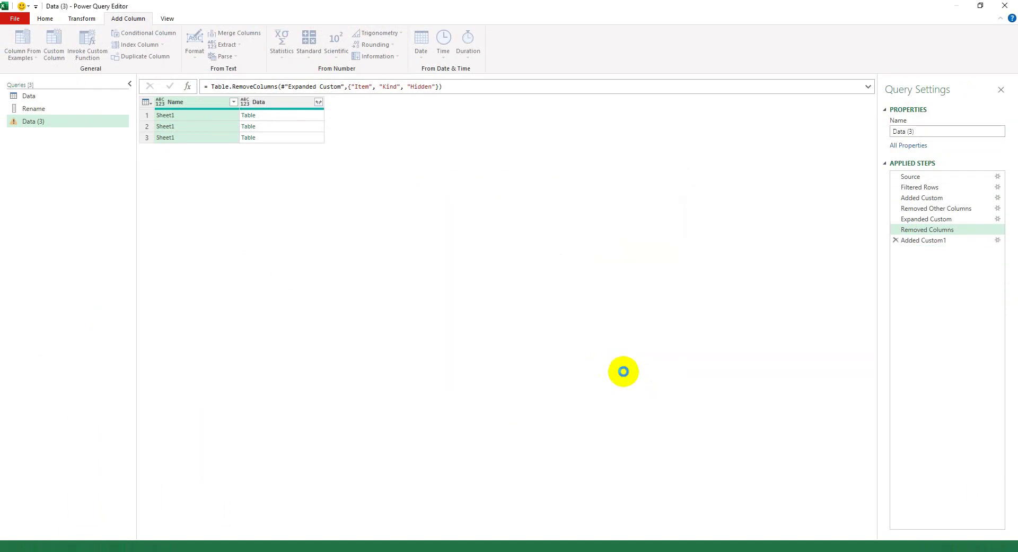
- Examine the first error in the Custom column and compare the headers of the three tables in the Data column
click(361, 116)
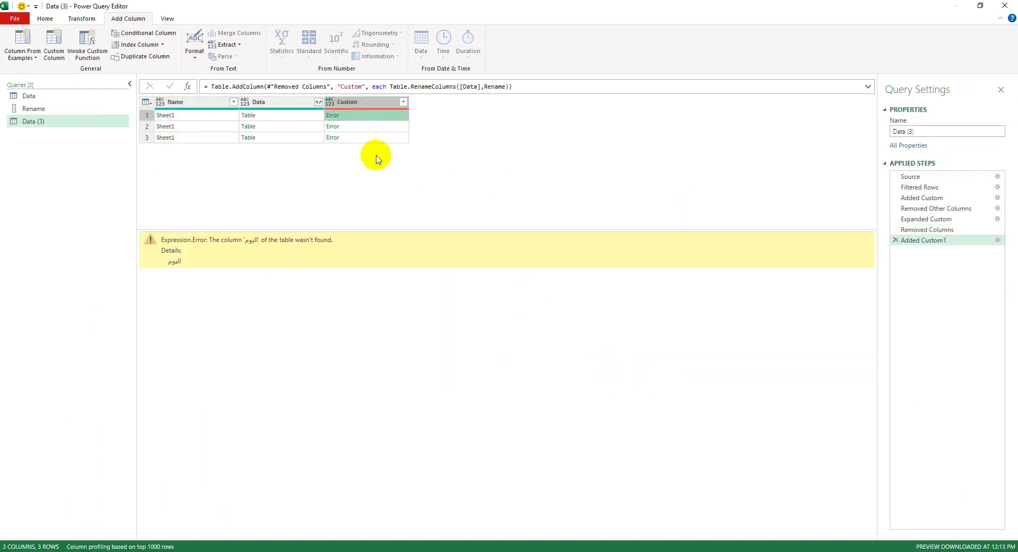
click(290, 116)
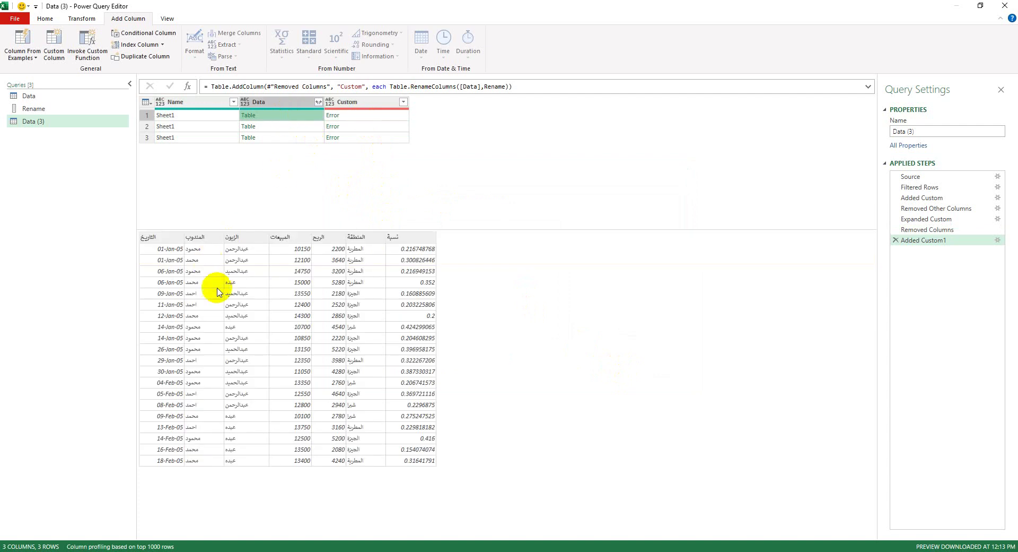
click(275, 128)
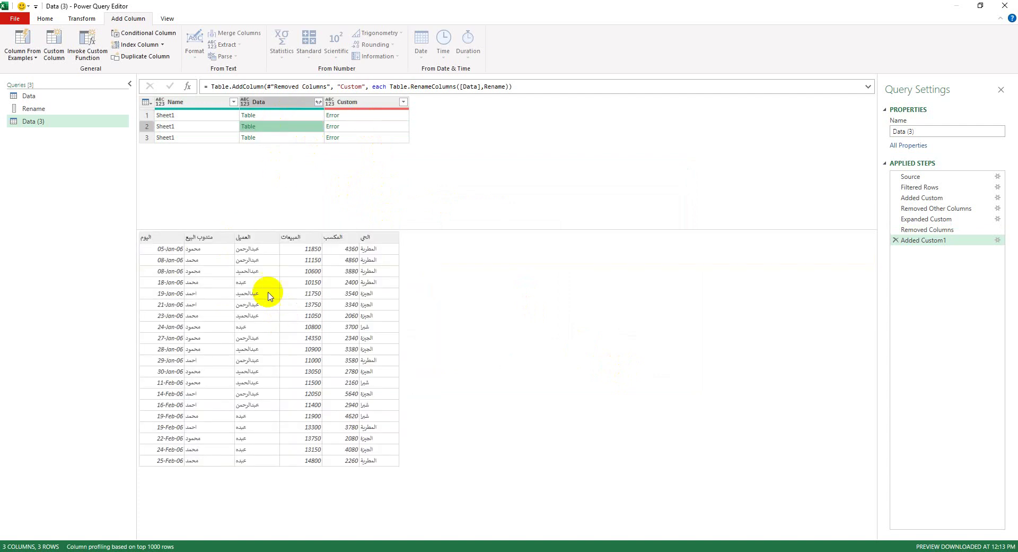
click(274, 139)
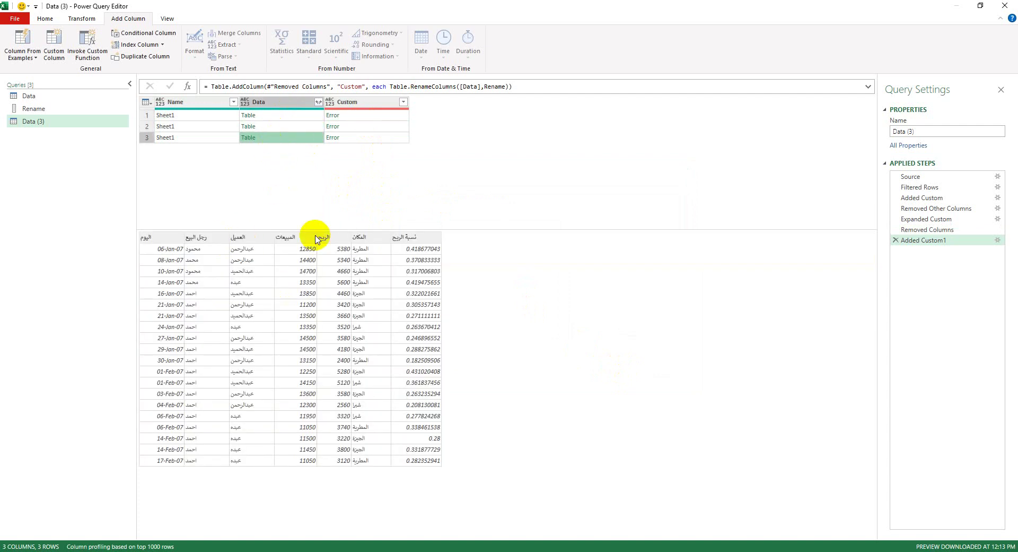
click(263, 117)
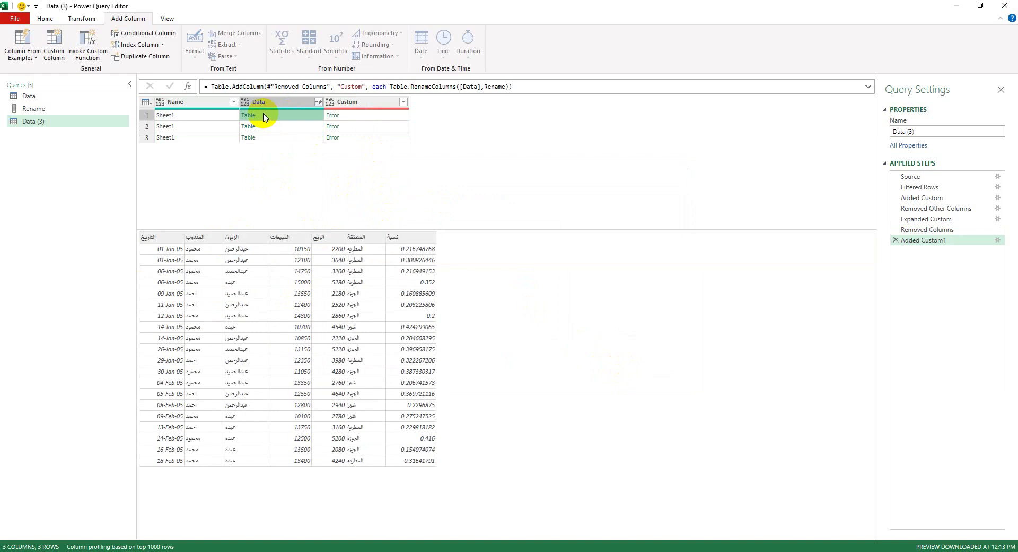
click(268, 129)
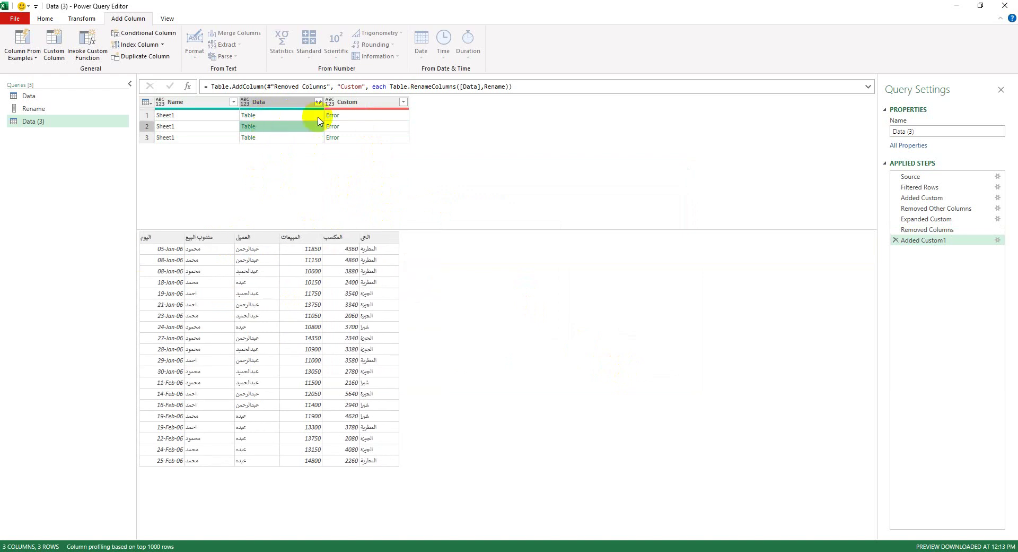
- Change the Custom column's formula to = Table.RenameColumns([Data],Rename,MissingField.Ignore) and preview the first renamed table in a taller preview area
click(360, 101)
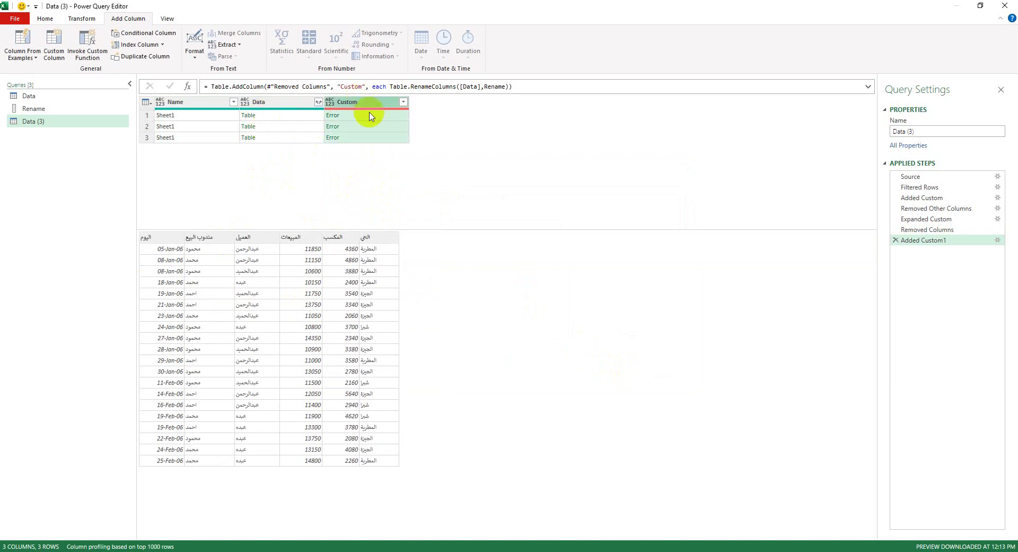
double_click(939, 242)
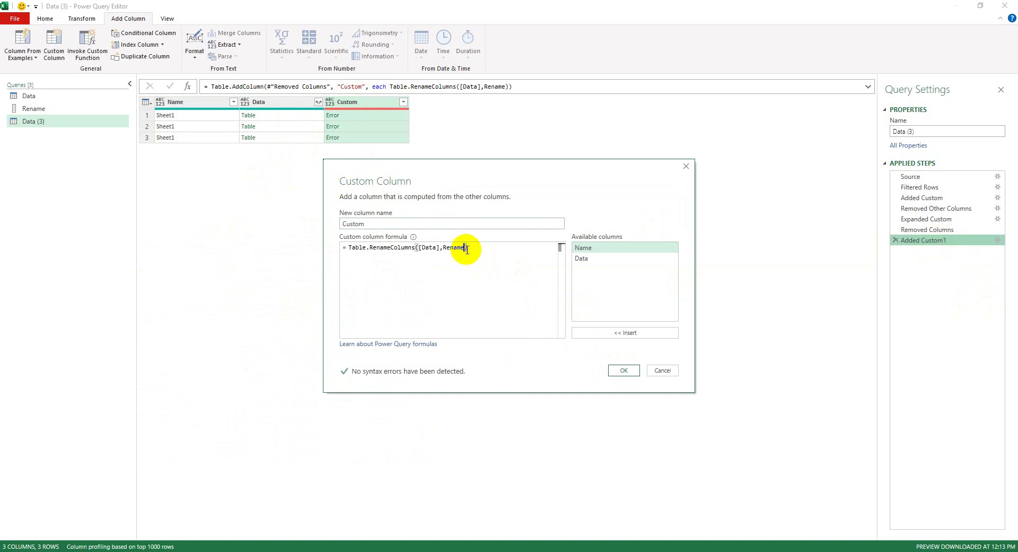
text(,)
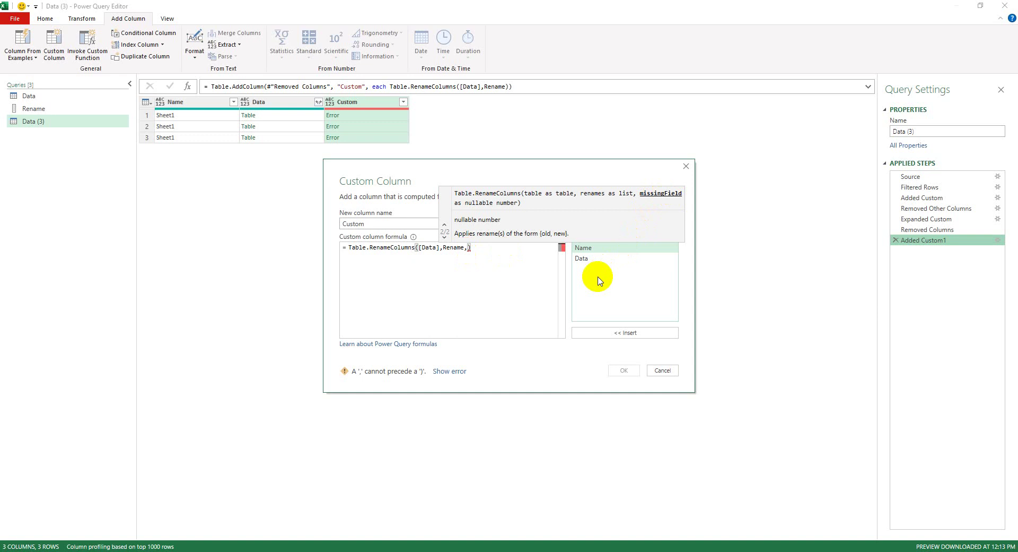
text(mi)
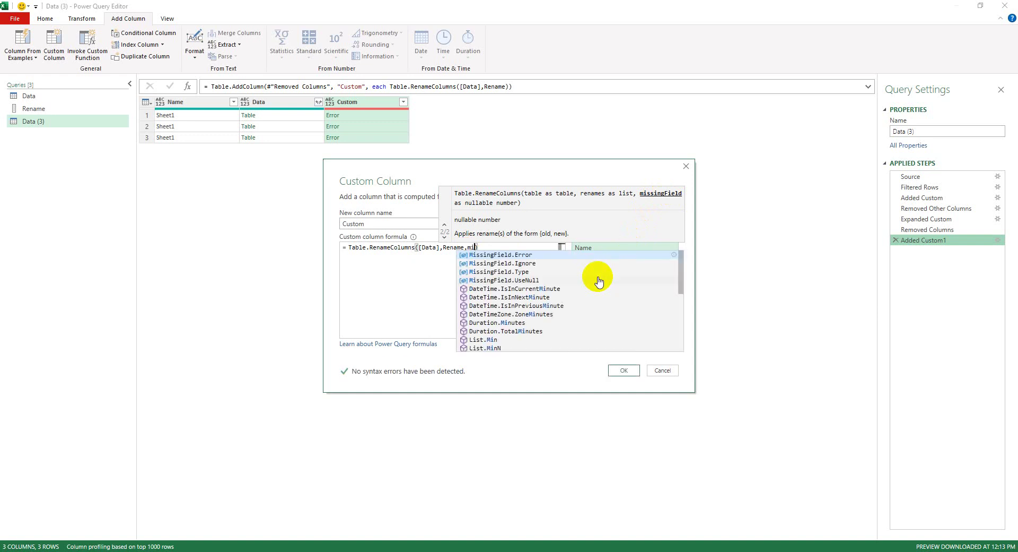
click(534, 263)
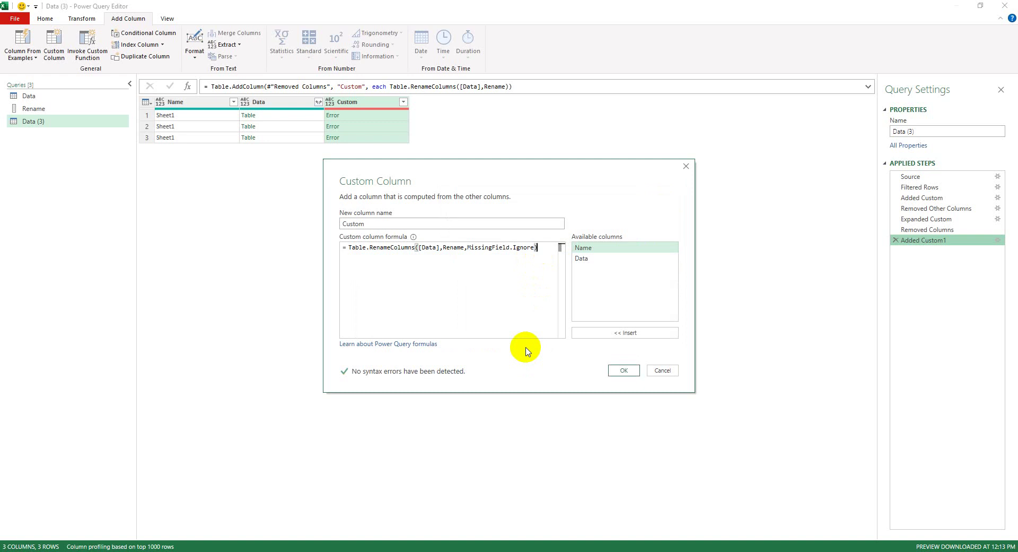
click(624, 370)
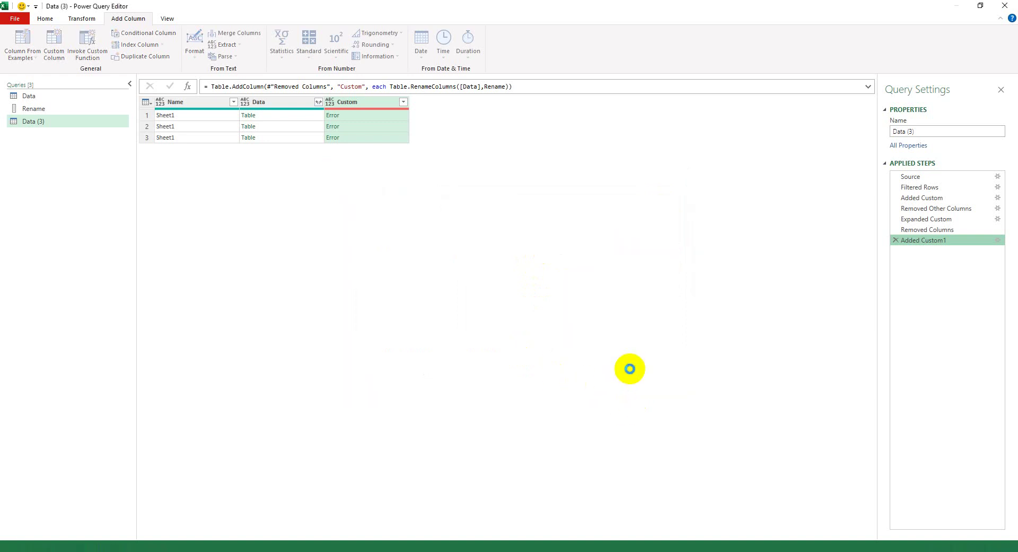
click(347, 117)
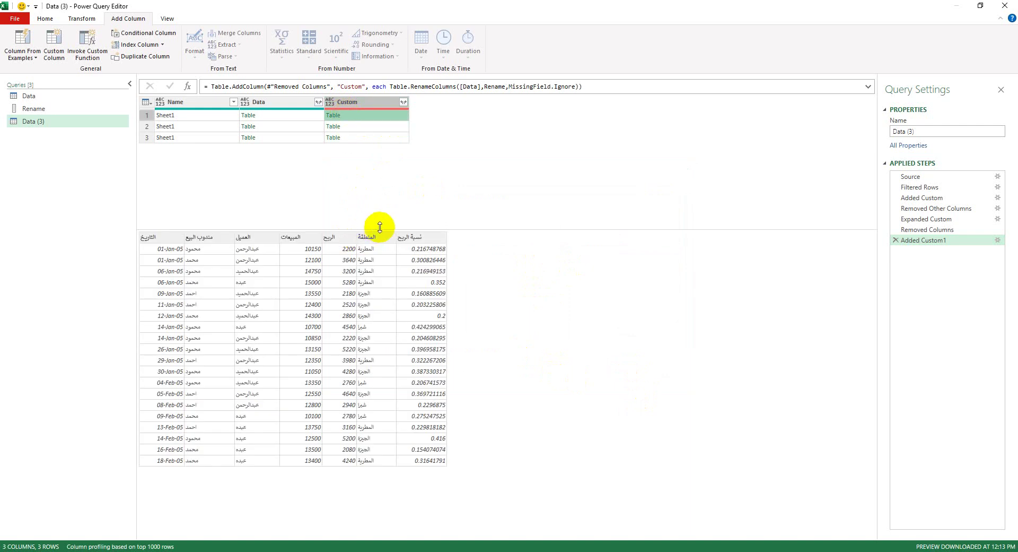
drag(377, 227, 381, 168)
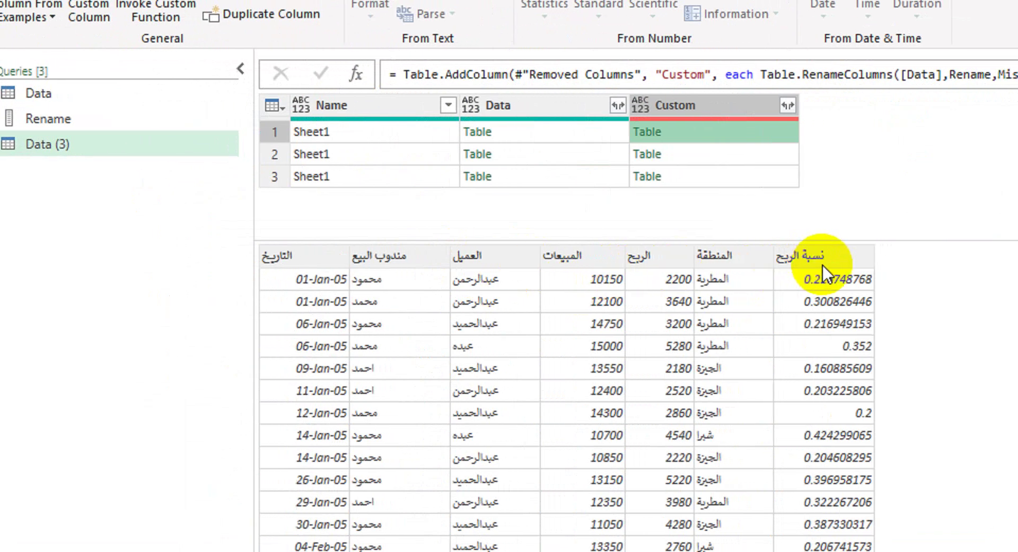
- Preview each of the three renamed tables in the Custom column and compare their headers
click(660, 157)
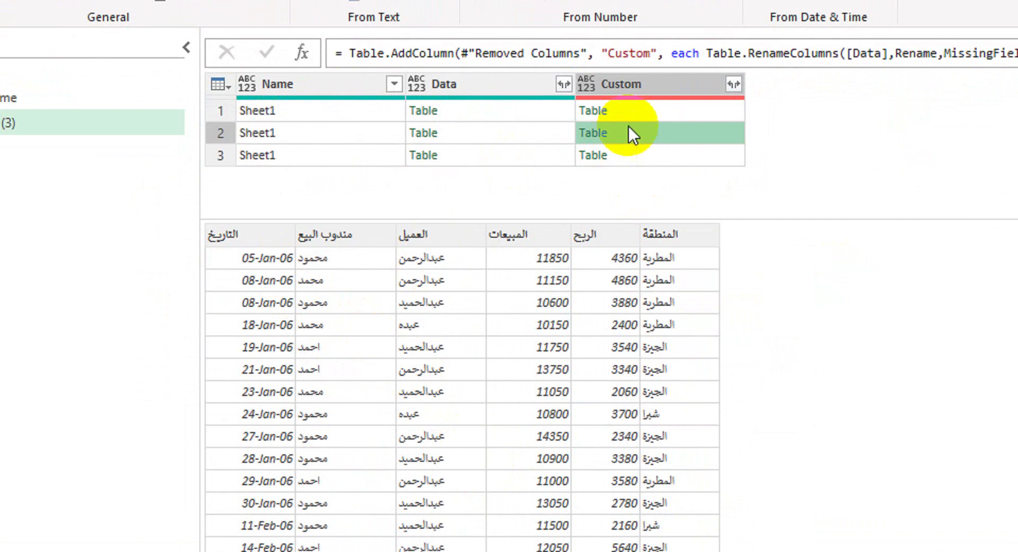
click(631, 103)
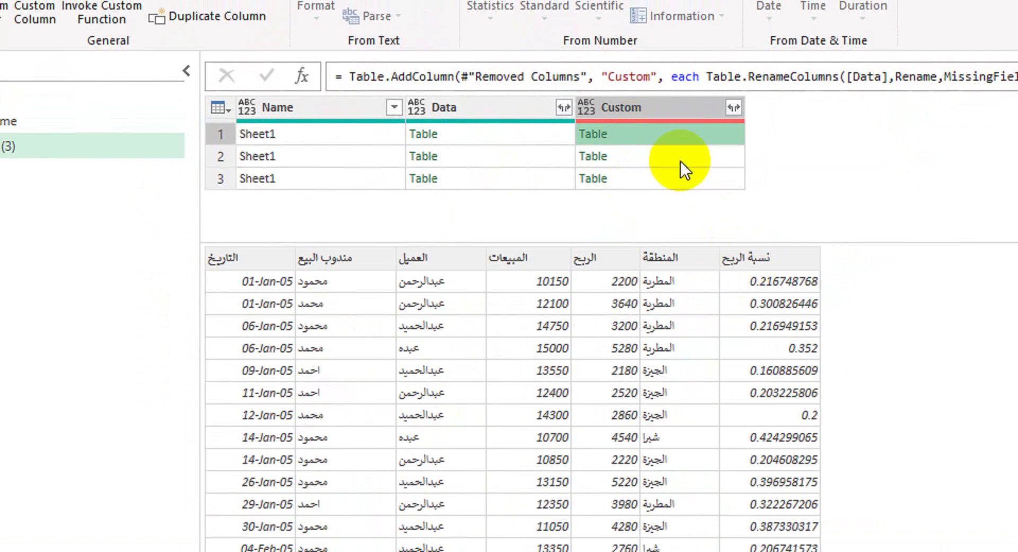
click(680, 161)
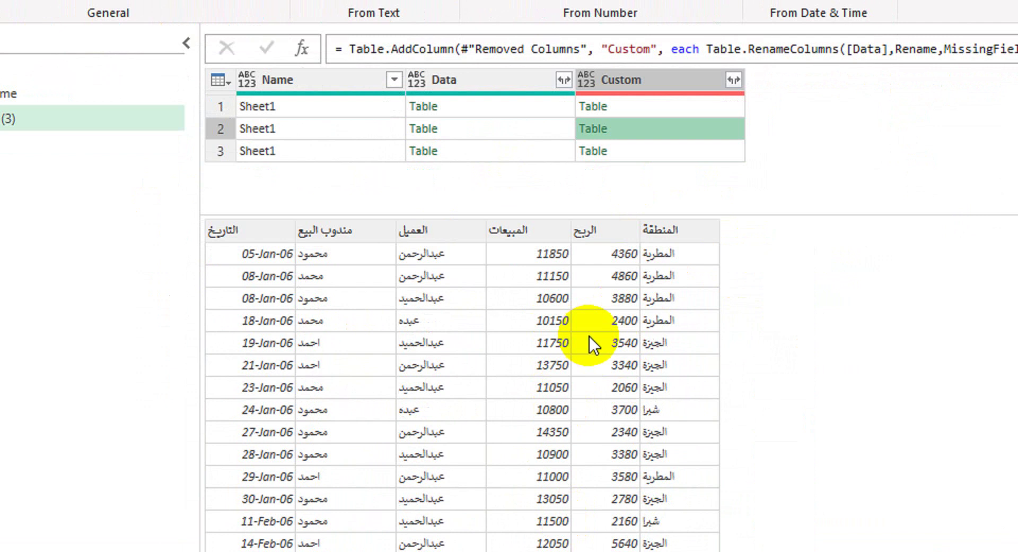
click(627, 155)
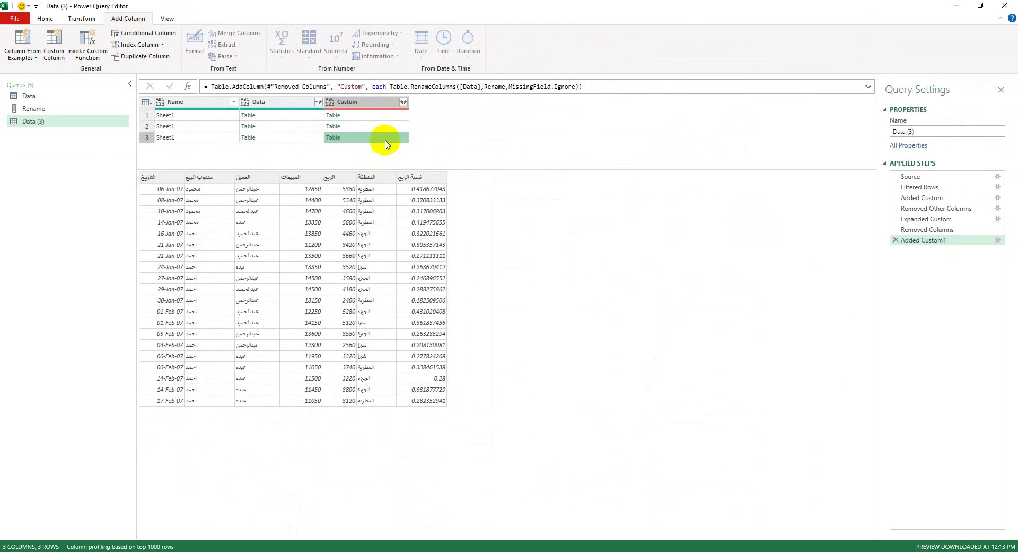
- Remove the original Data column from the Data (3) query, keeping Name and Custom
click(734, 100)
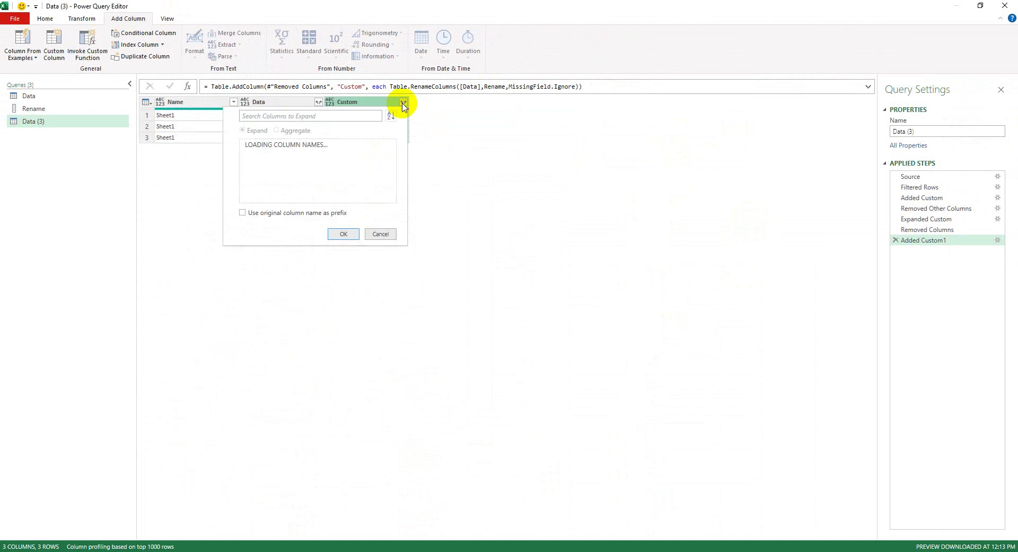
click(507, 255)
click(270, 106)
right_click(269, 105)
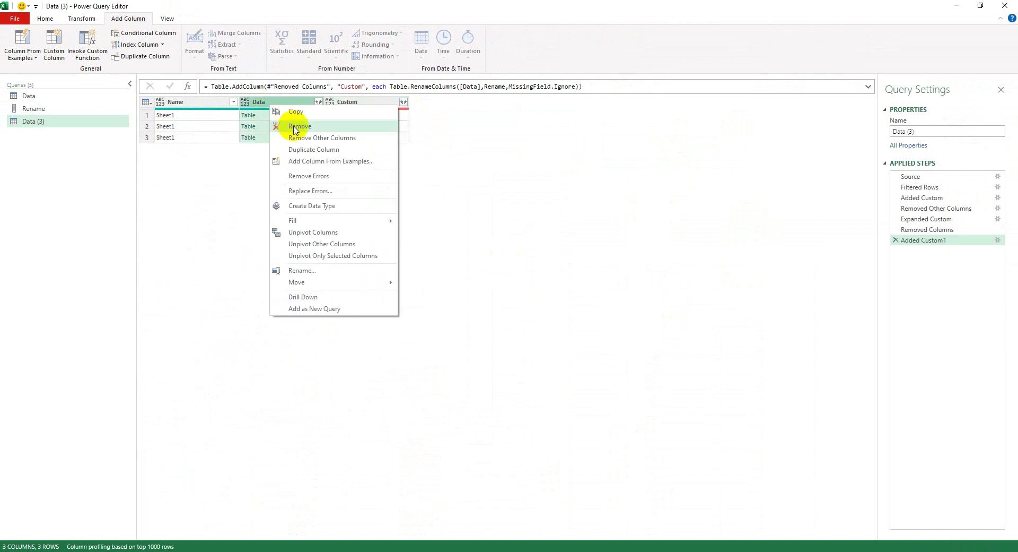
click(275, 125)
- Expand the Custom column into all its fields without the original column name as prefix, and review the combined rows
click(319, 103)
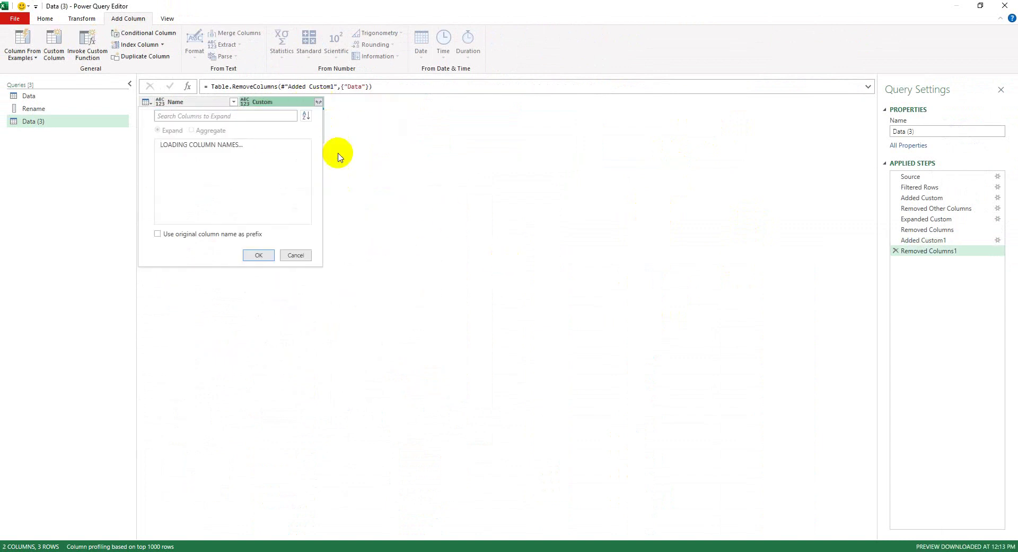
click(290, 247)
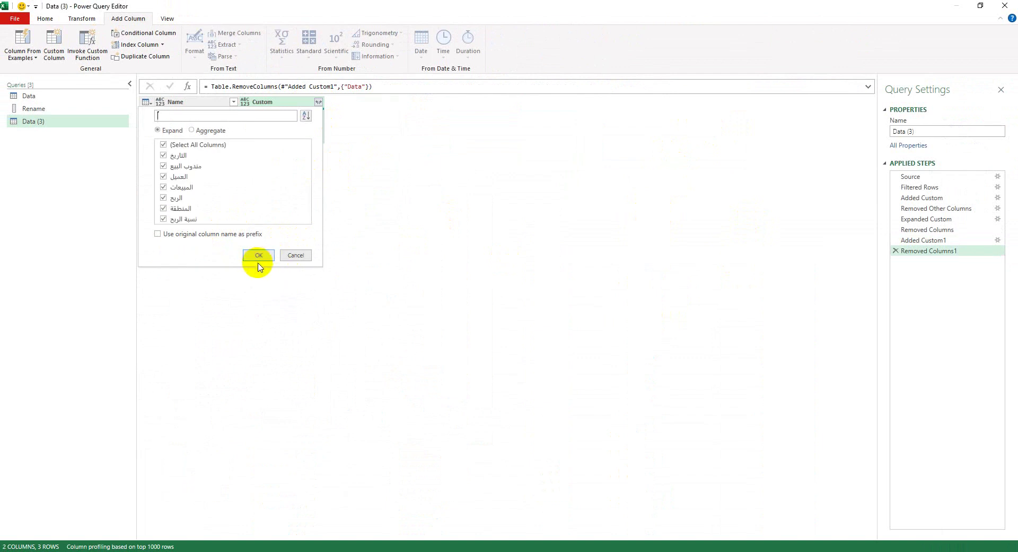
click(259, 255)
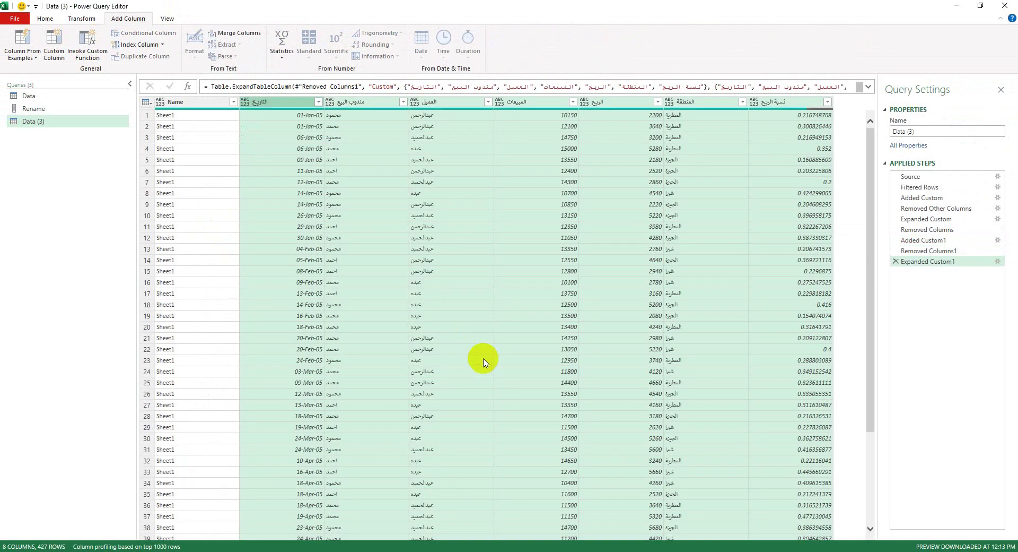
scroll(507, 310, down, 4)
scroll(507, 310, down, 20)
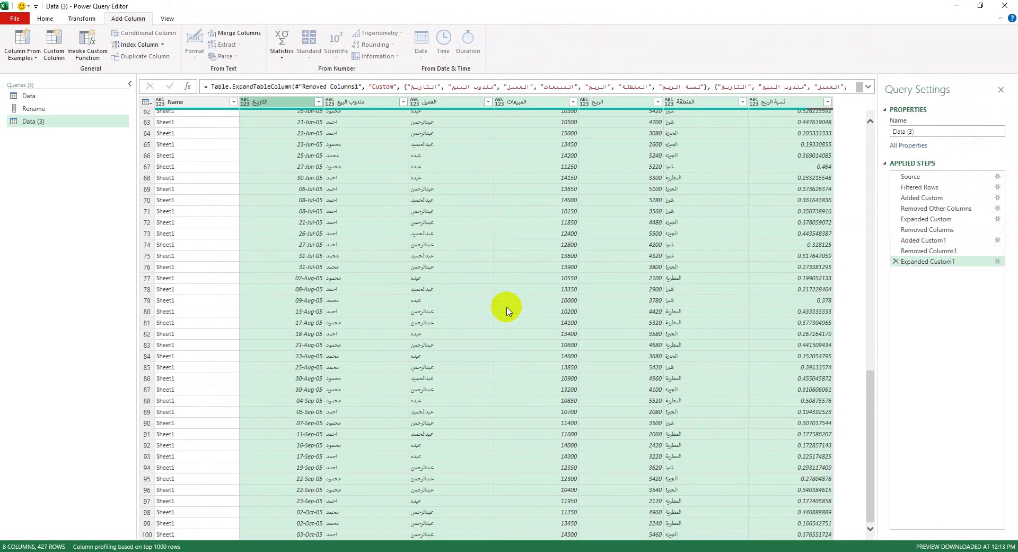
scroll(506, 310, up, 20)
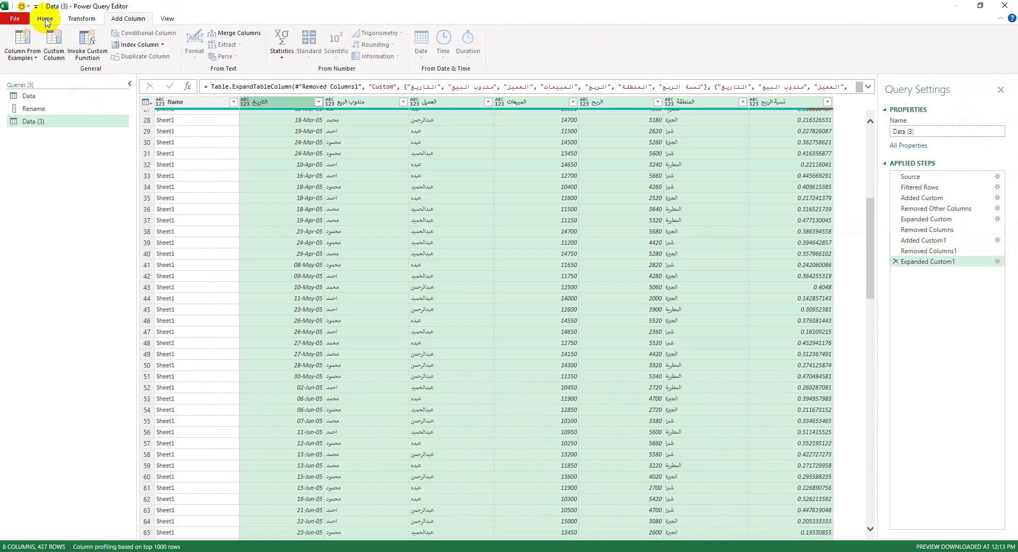
- Close the query editor and load the Data (3) query as a table on a new worksheet
click(48, 18)
click(21, 74)
click(47, 92)
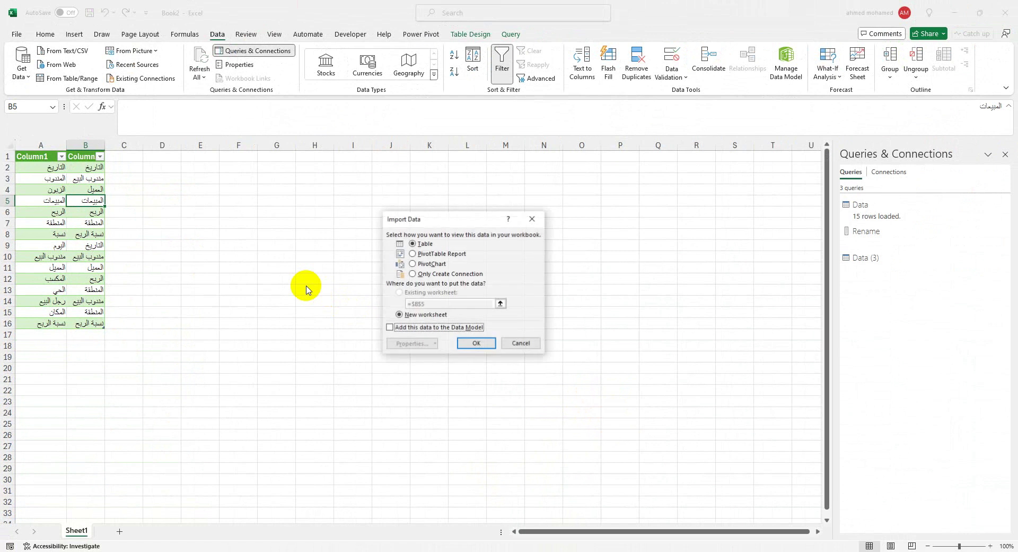
click(476, 343)
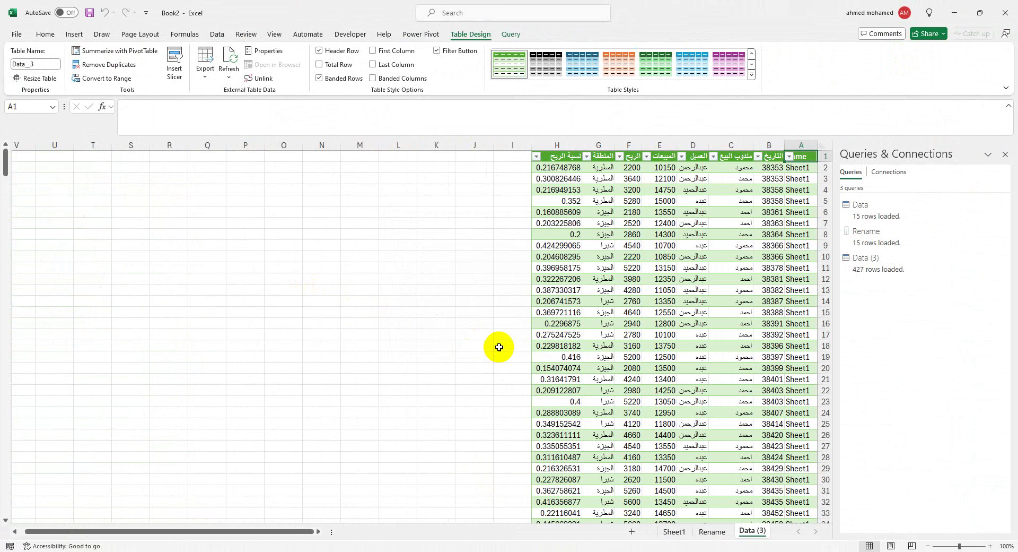
- Examine the combined table loaded on the Data (3) sheet, checking its rows and its columns from Name to نسبة الربح
scroll(608, 323, down, 20)
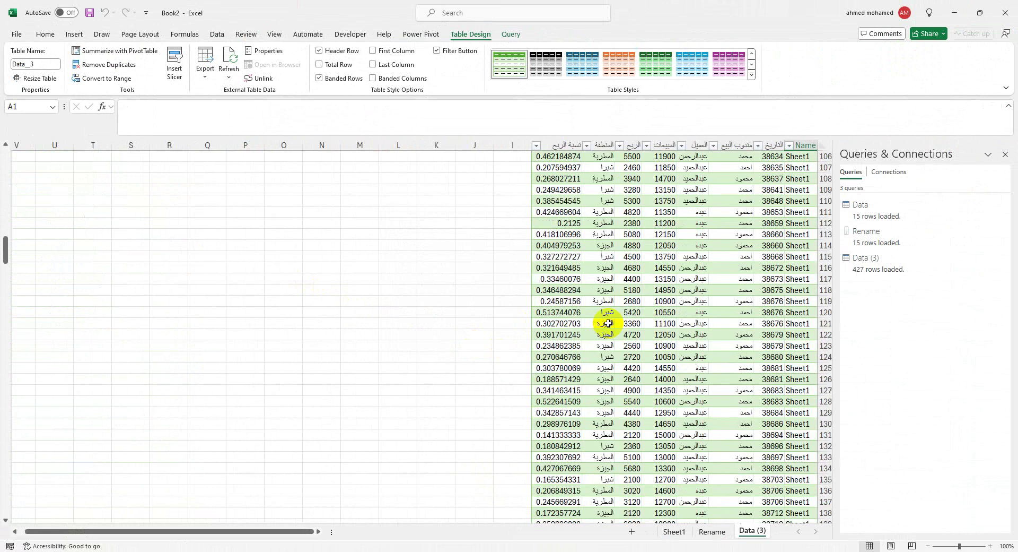
scroll(608, 323, up, 20)
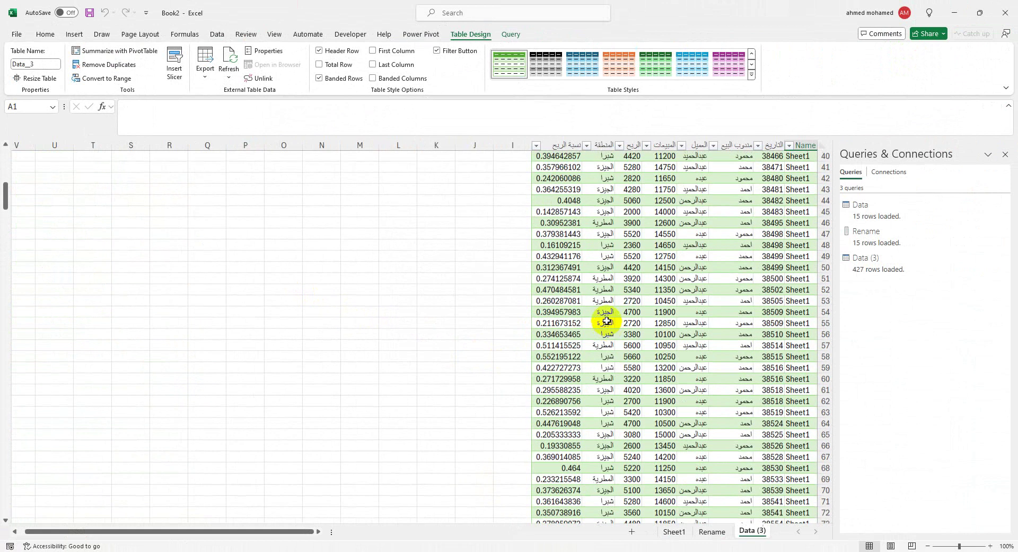
drag(5, 185, 6, 151)
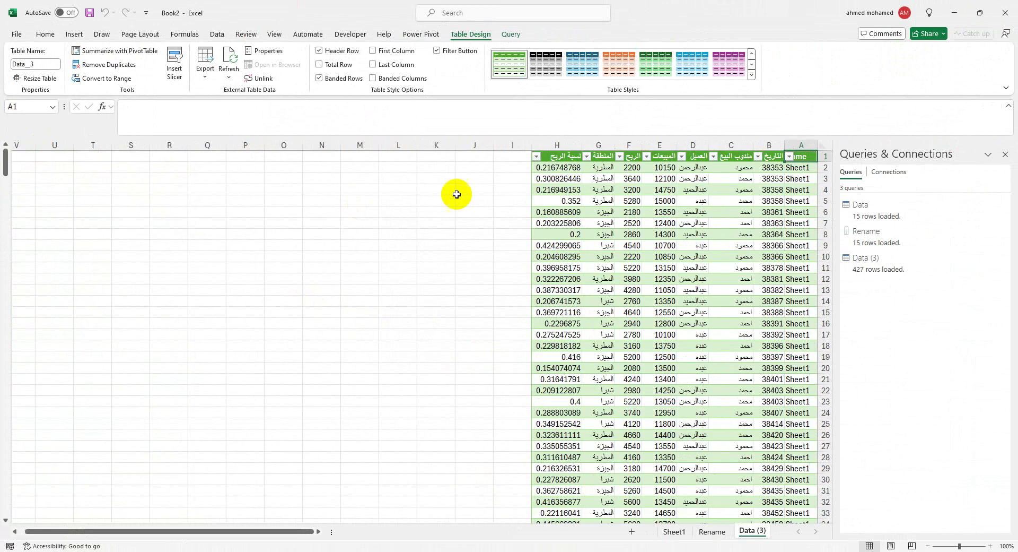
drag(797, 155, 580, 493)
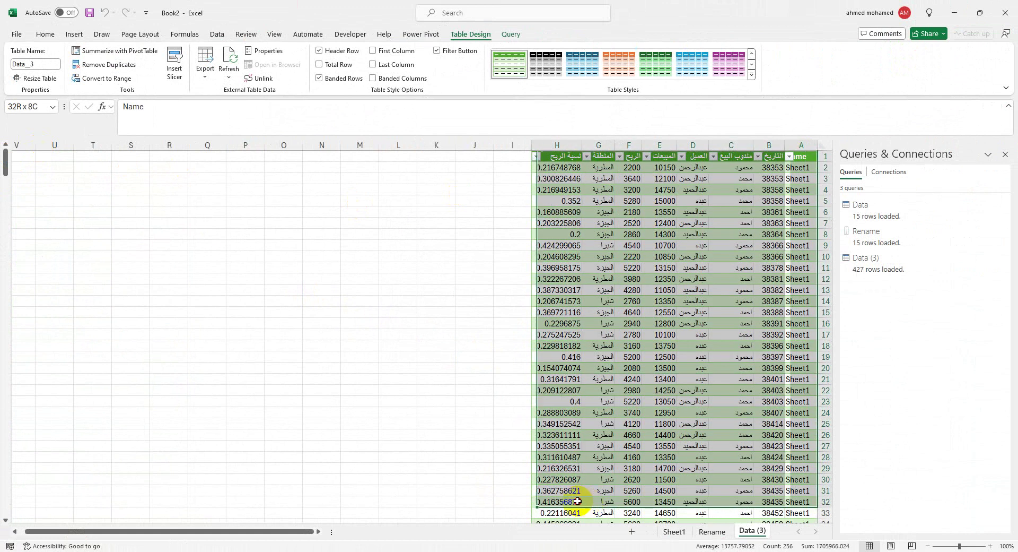
click(571, 423)
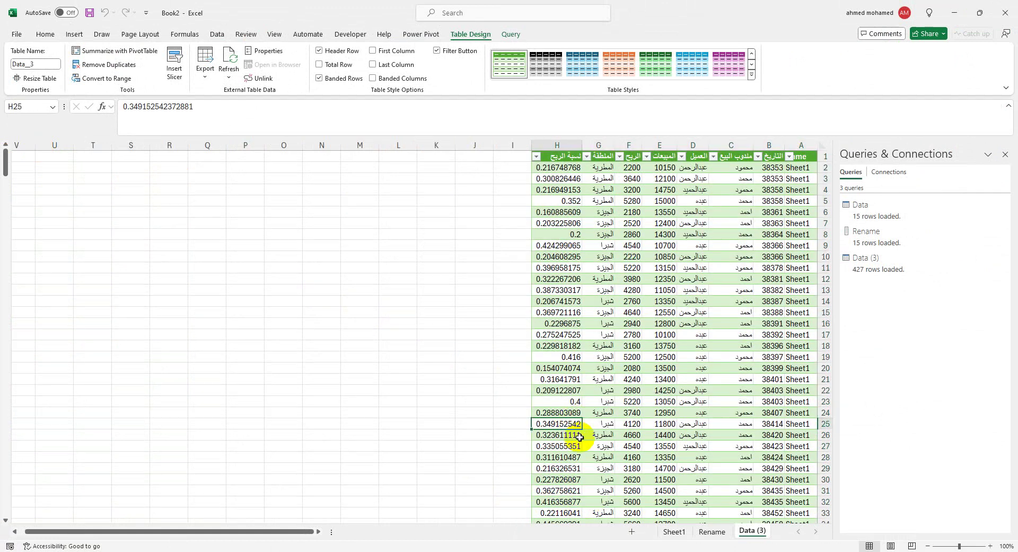